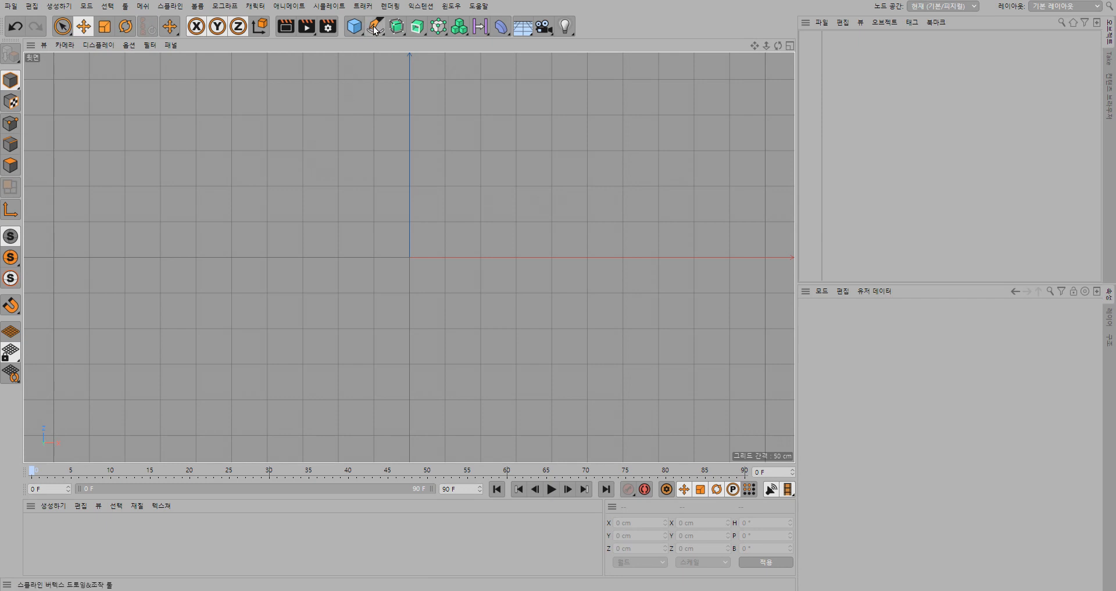
- Create a circle spline at the origin with a radius of 50 cm
click(376, 26)
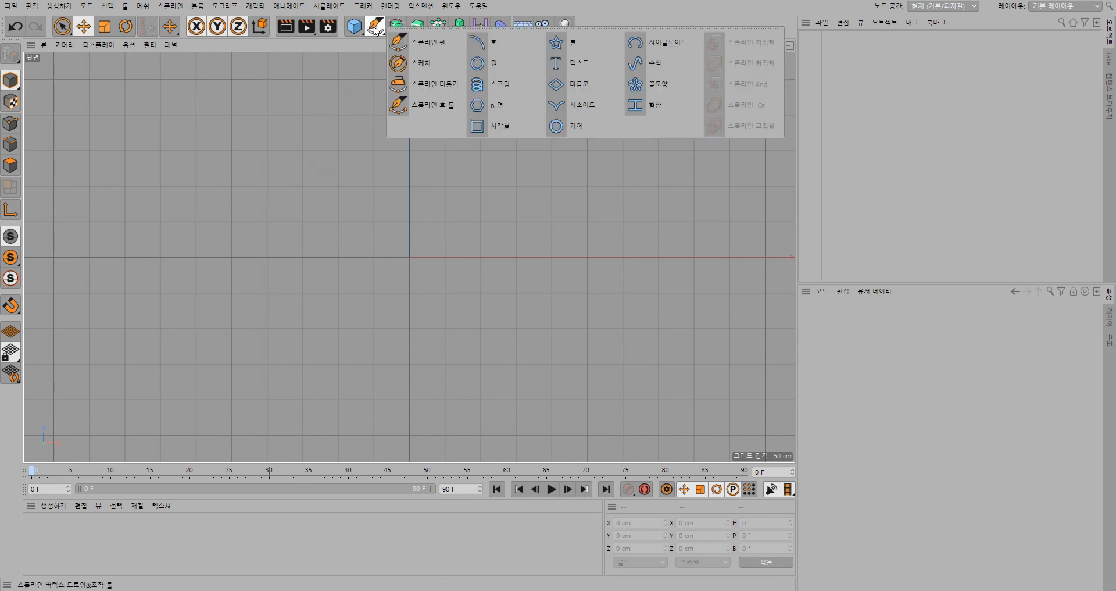
click(498, 69)
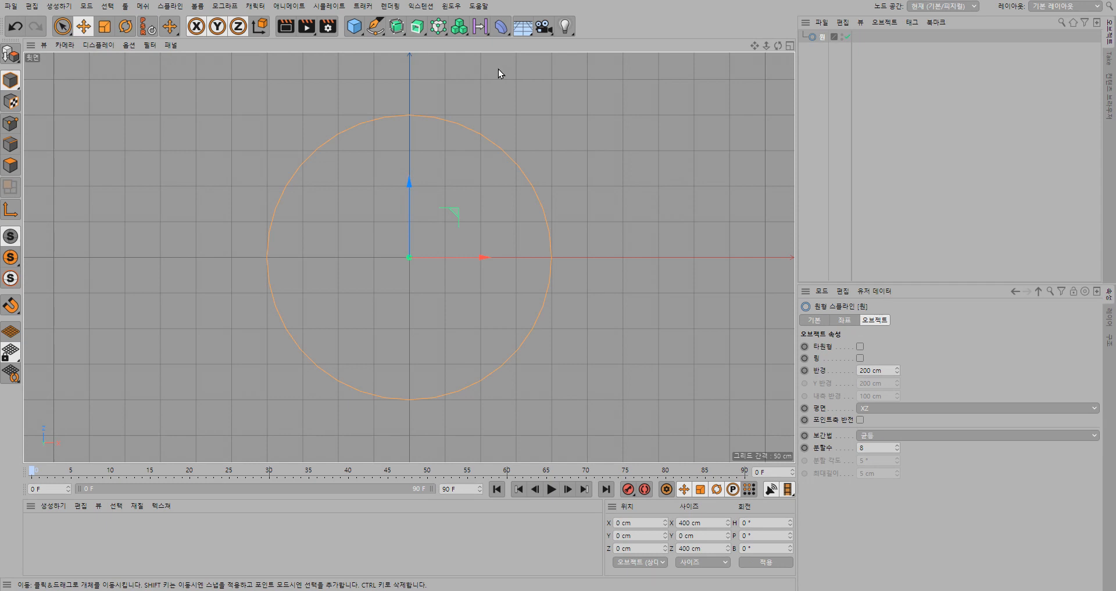
double_click(871, 371)
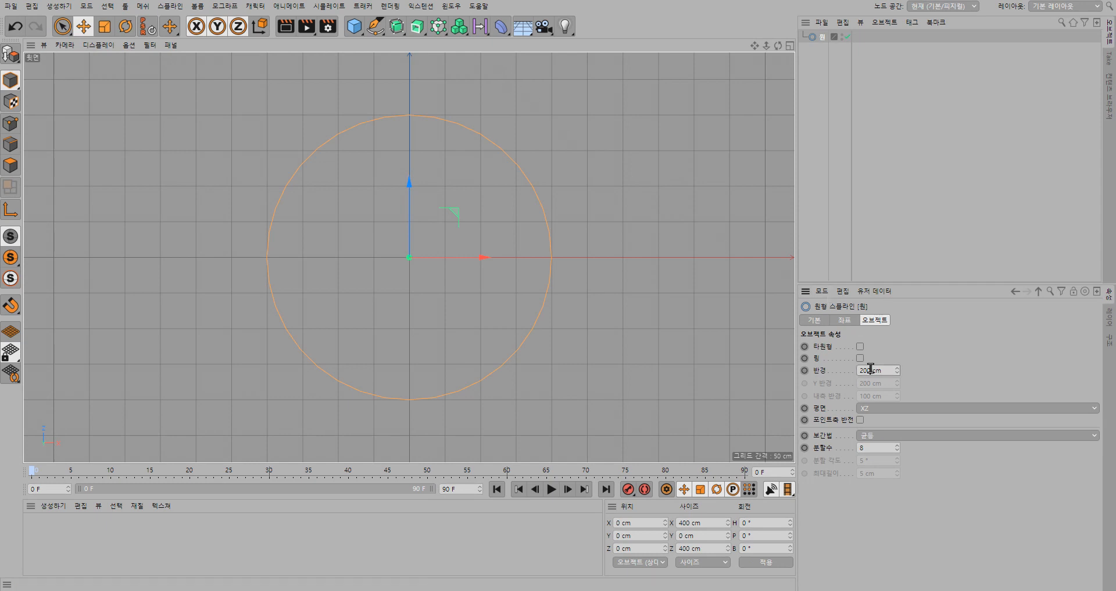
text(50)
key(Return)
- Set the circle's plane to XY and show all four views
click(902, 407)
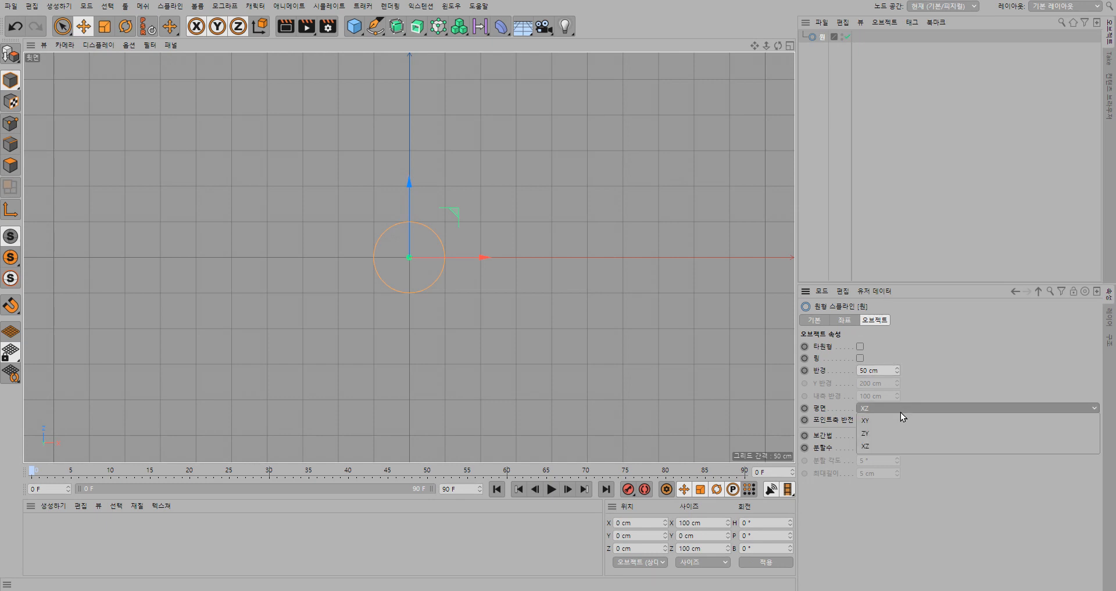
click(898, 419)
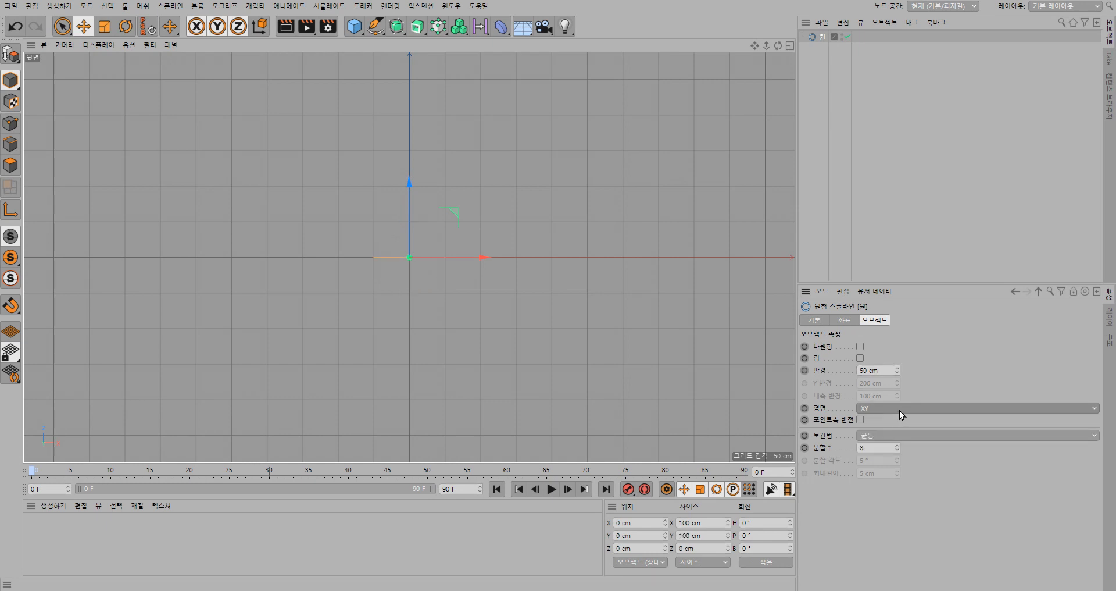
click(790, 46)
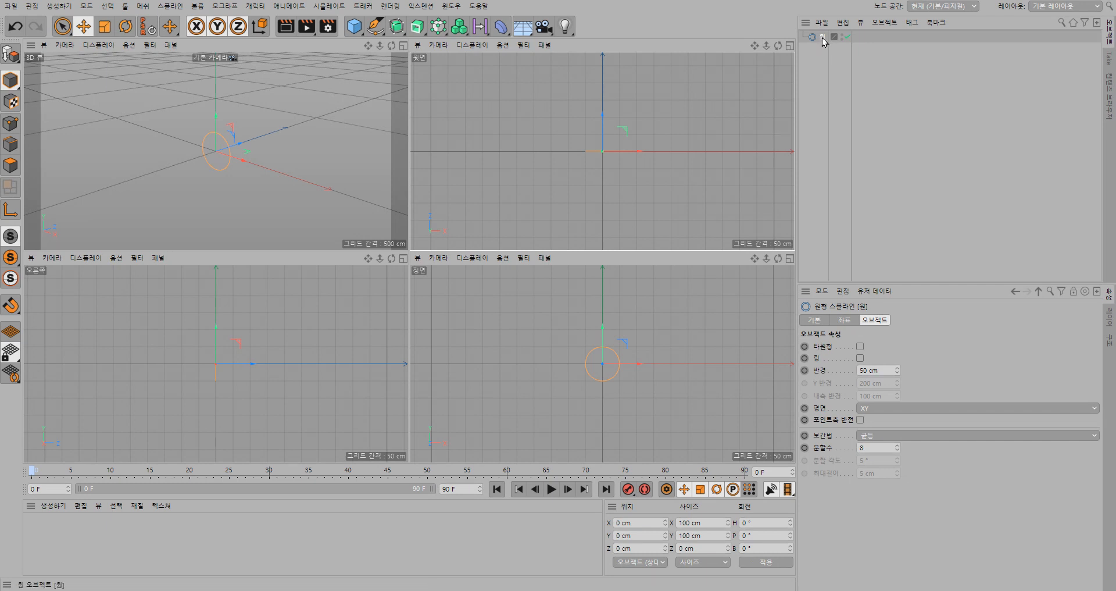
- Duplicate the circle and set the copy's radius to 15 cm
drag(822, 38, 820, 35)
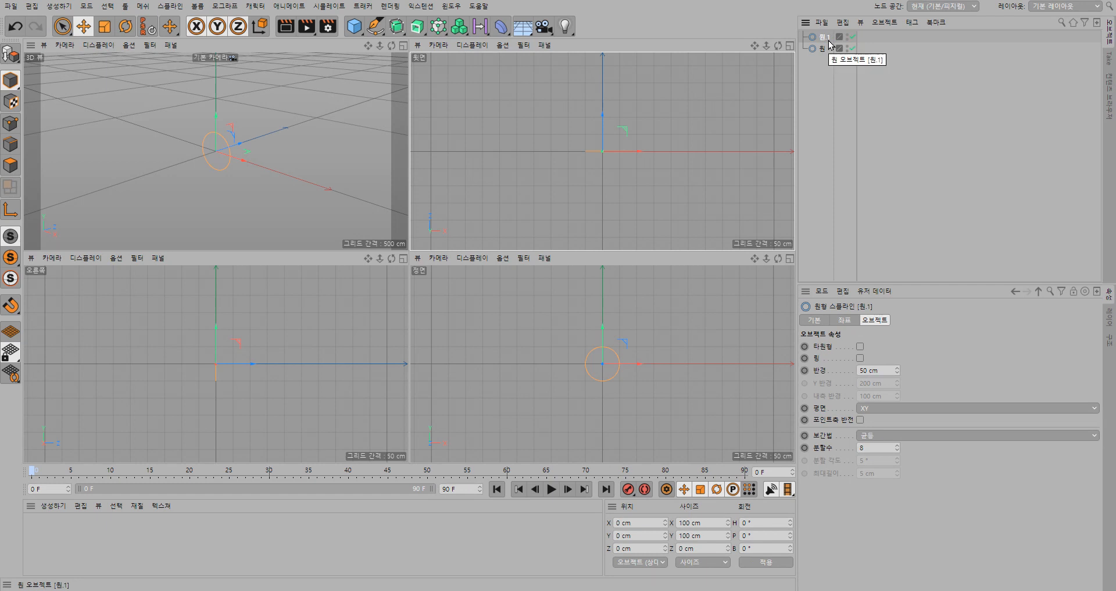
click(870, 372)
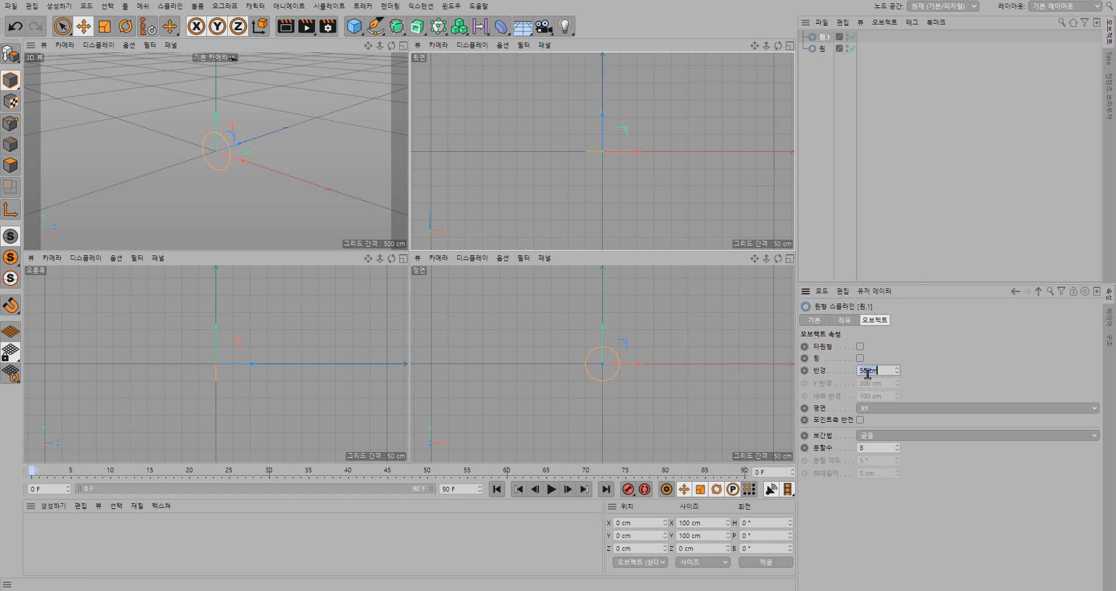
text(15)
key(Return)
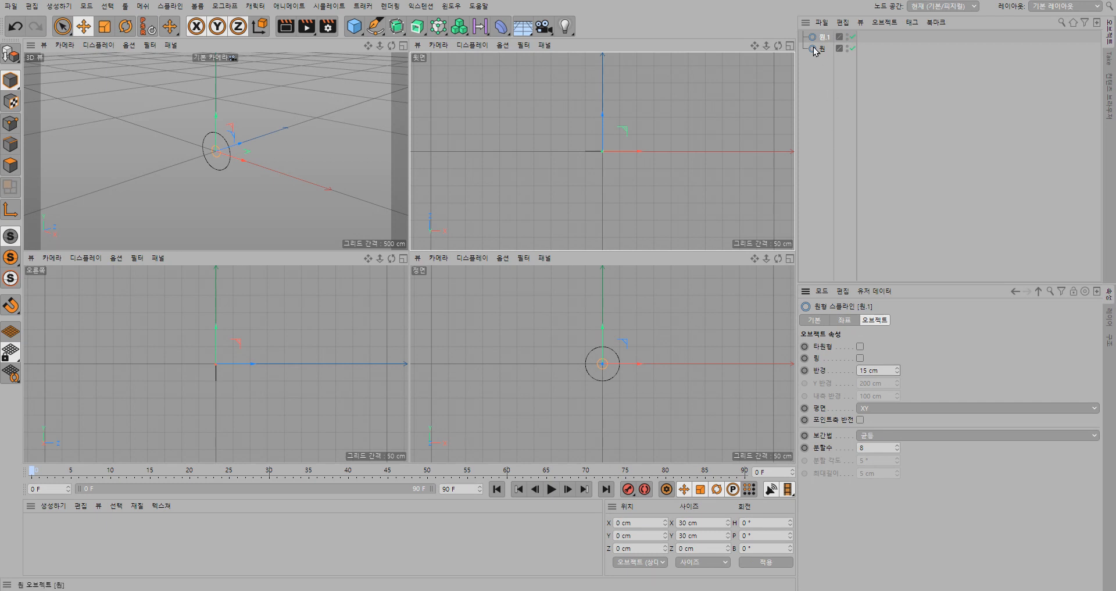
- Add an Array object and make the small circle its child
click(460, 27)
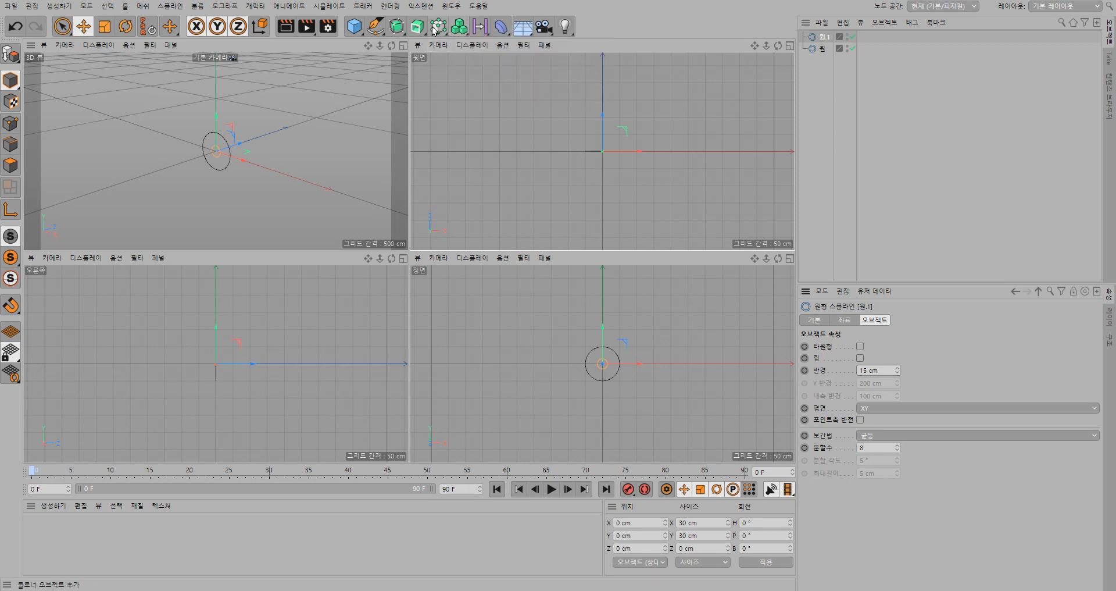
click(398, 28)
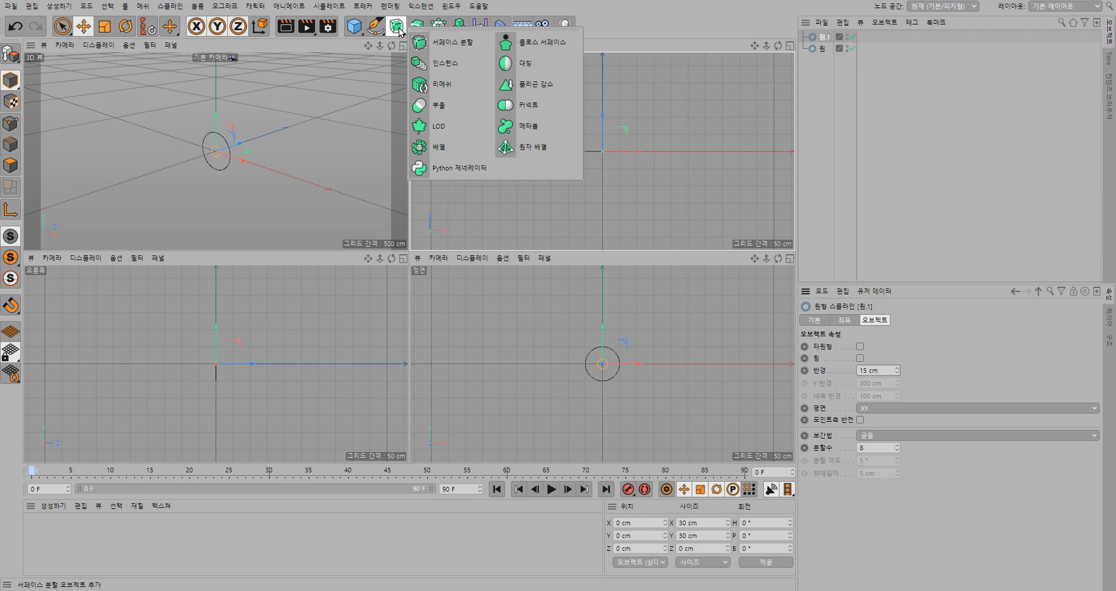
click(445, 148)
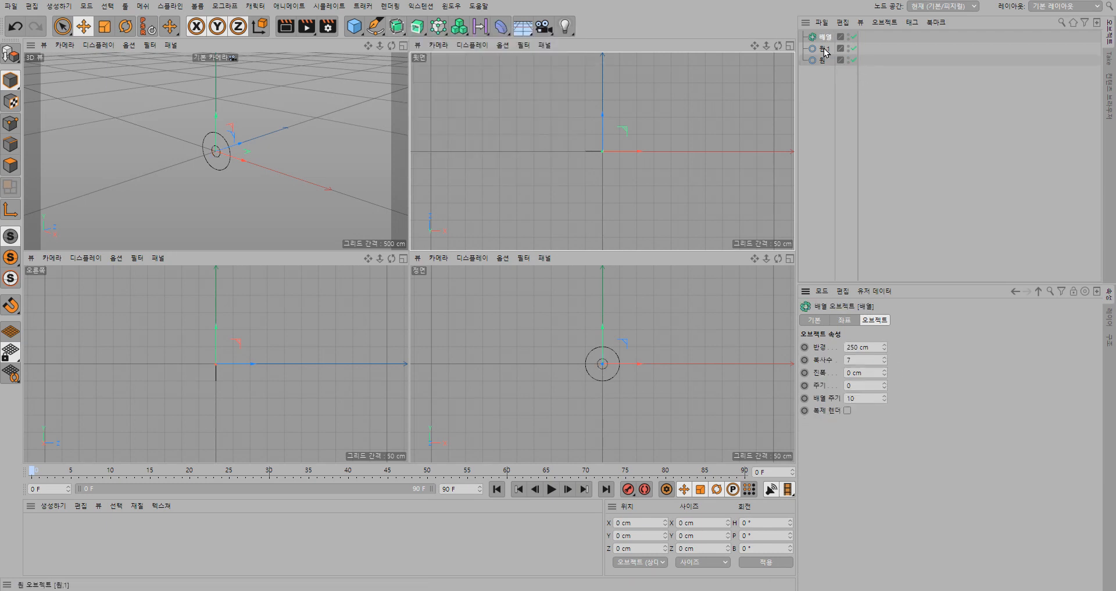
drag(824, 49, 829, 41)
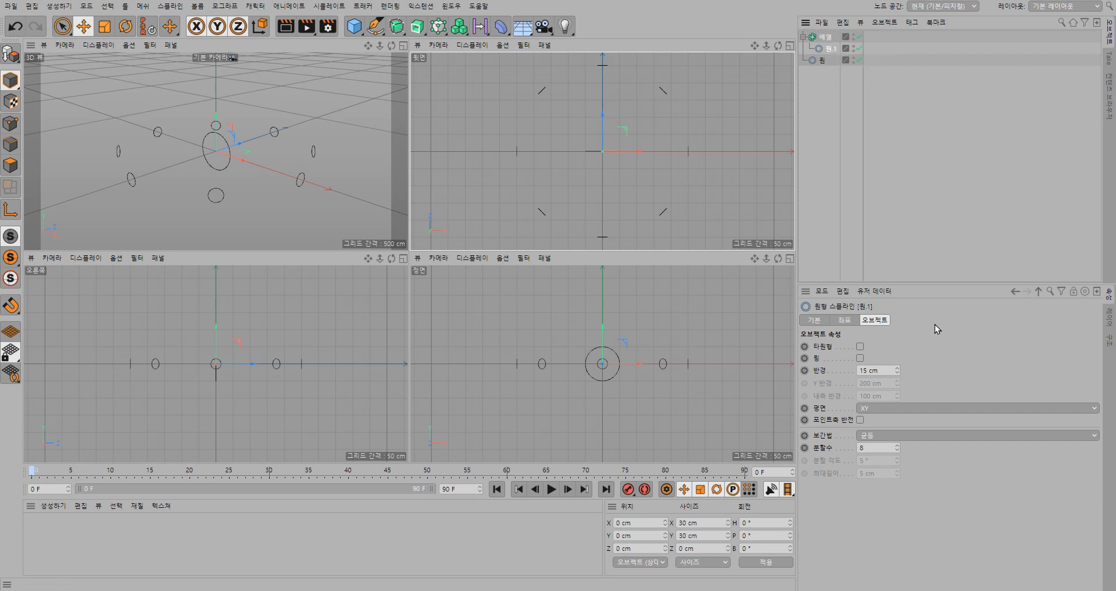
- Set the array's radius to 55 cm and its number of copies to 5
click(826, 37)
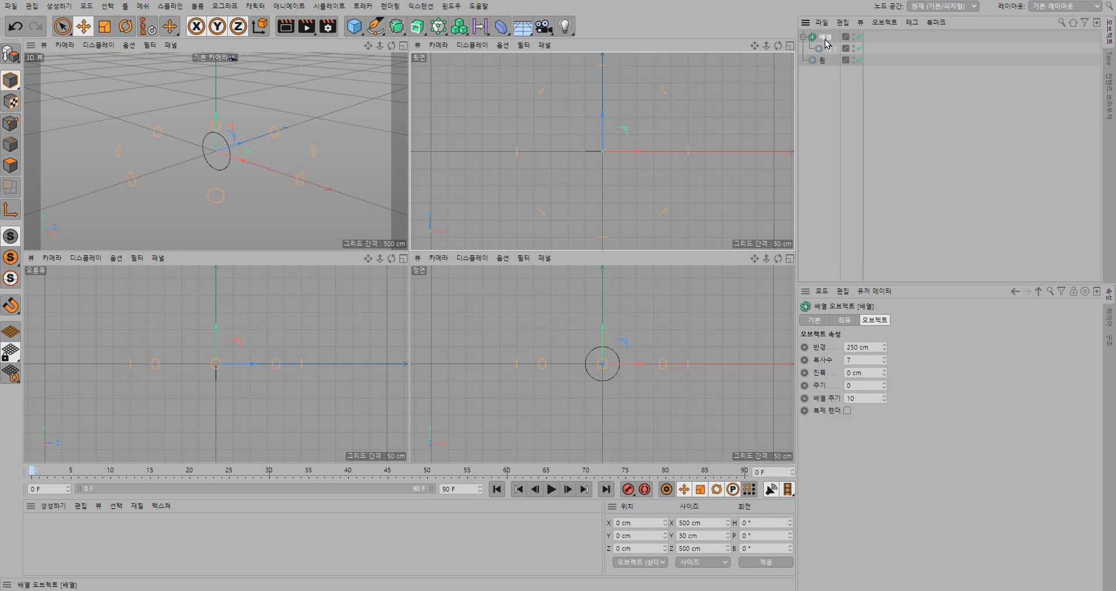
drag(858, 351, 843, 355)
text(55)
drag(863, 361, 795, 362)
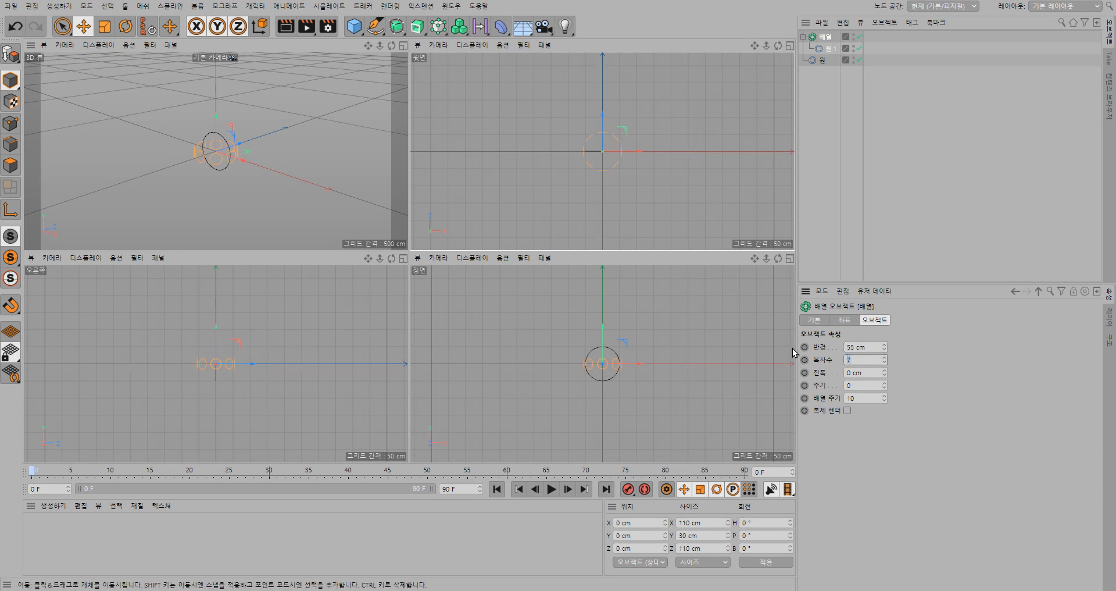
text(5)
key(Return)
- Set the plane of both the small and the large circle to XZ and maximise the top view
click(830, 48)
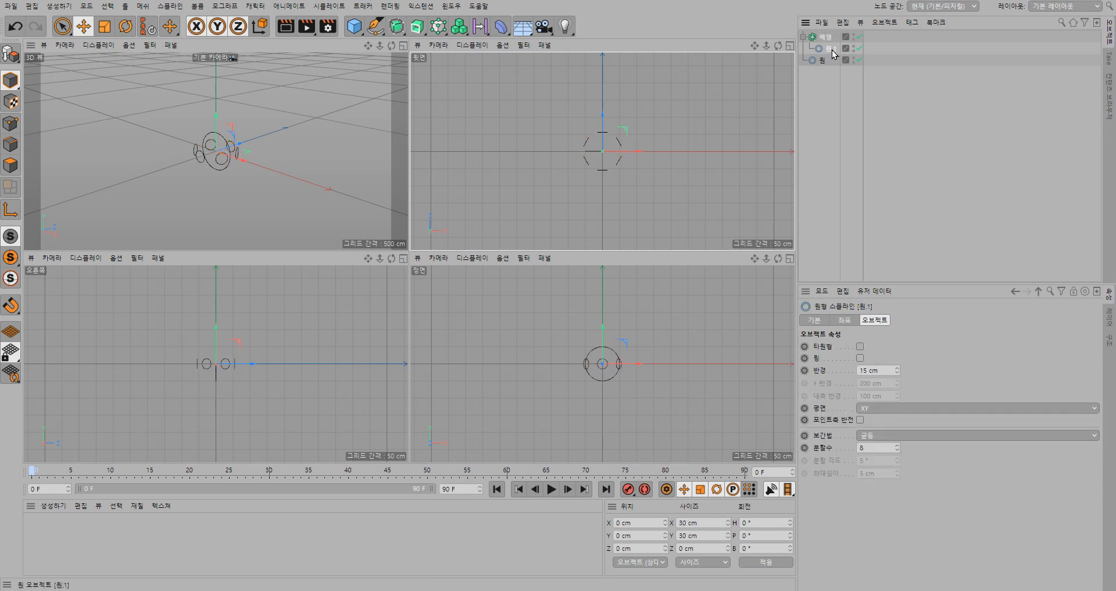
click(889, 408)
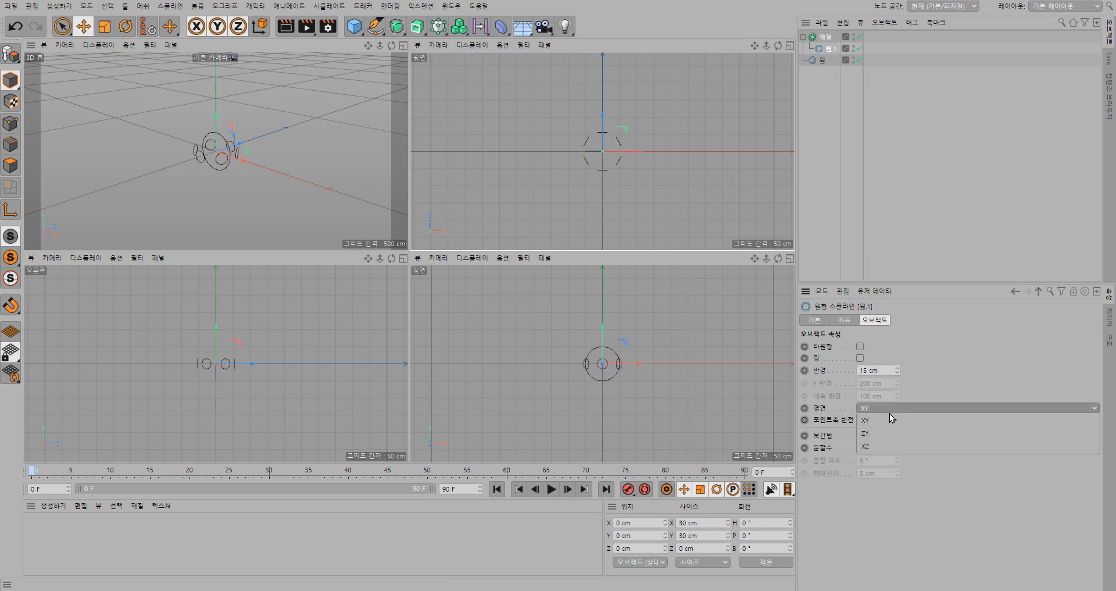
click(893, 446)
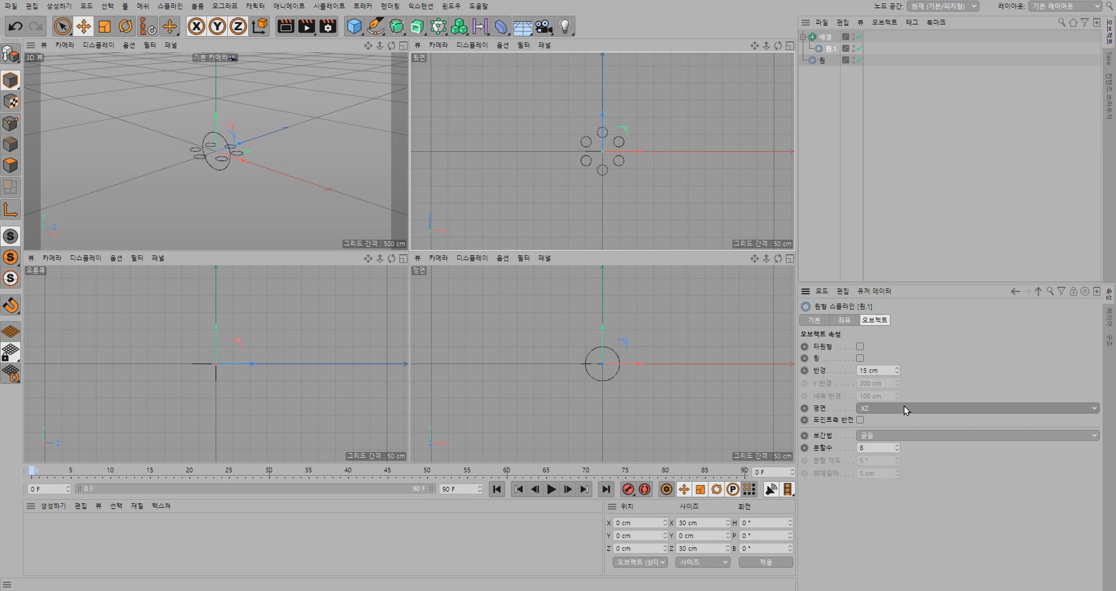
click(822, 59)
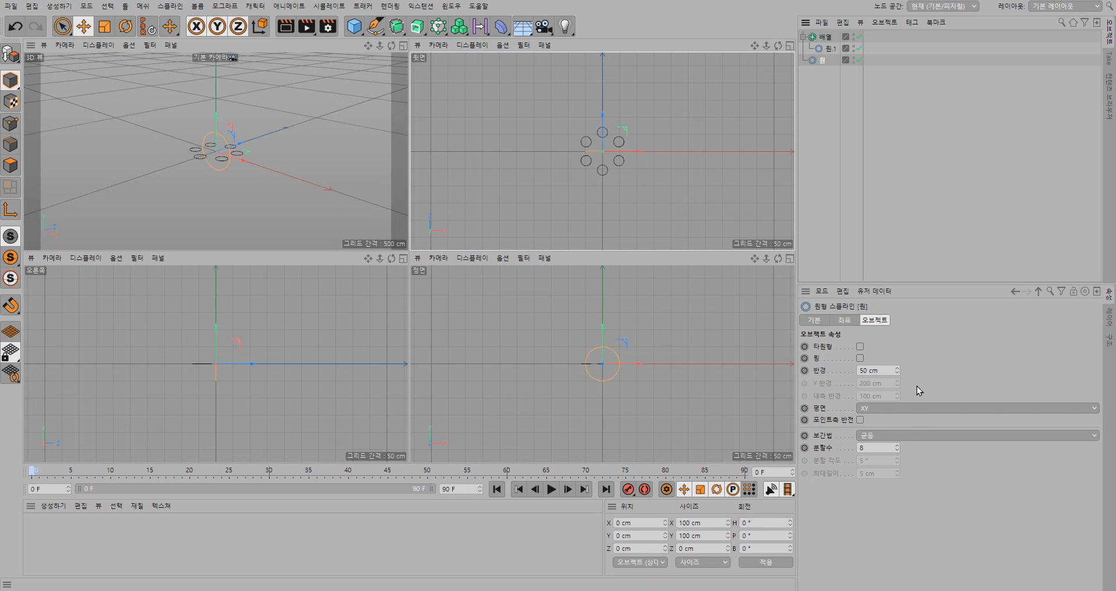
click(906, 408)
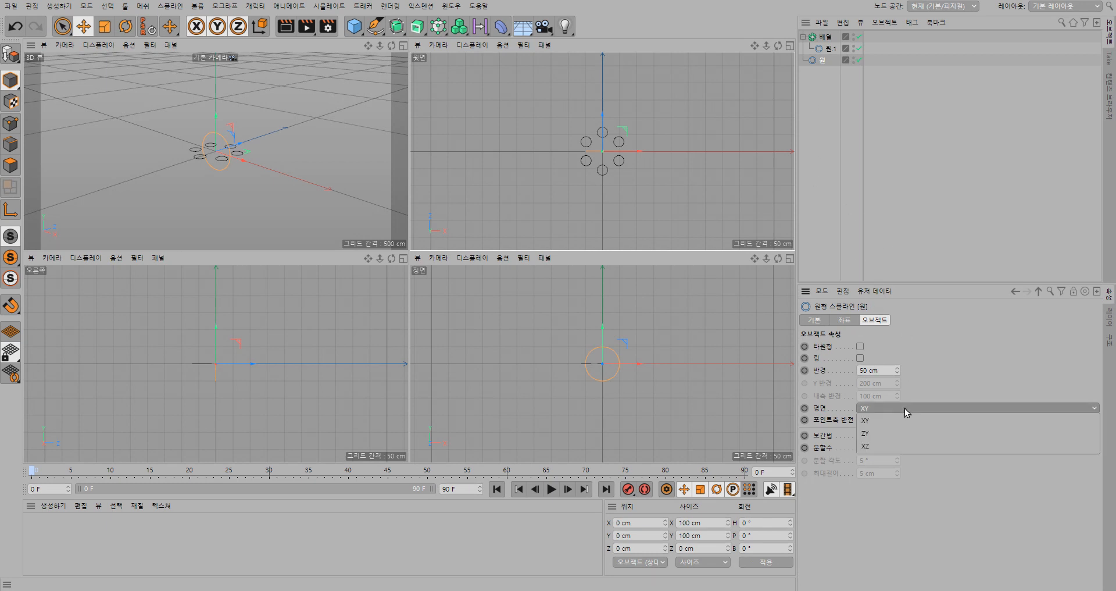
click(905, 448)
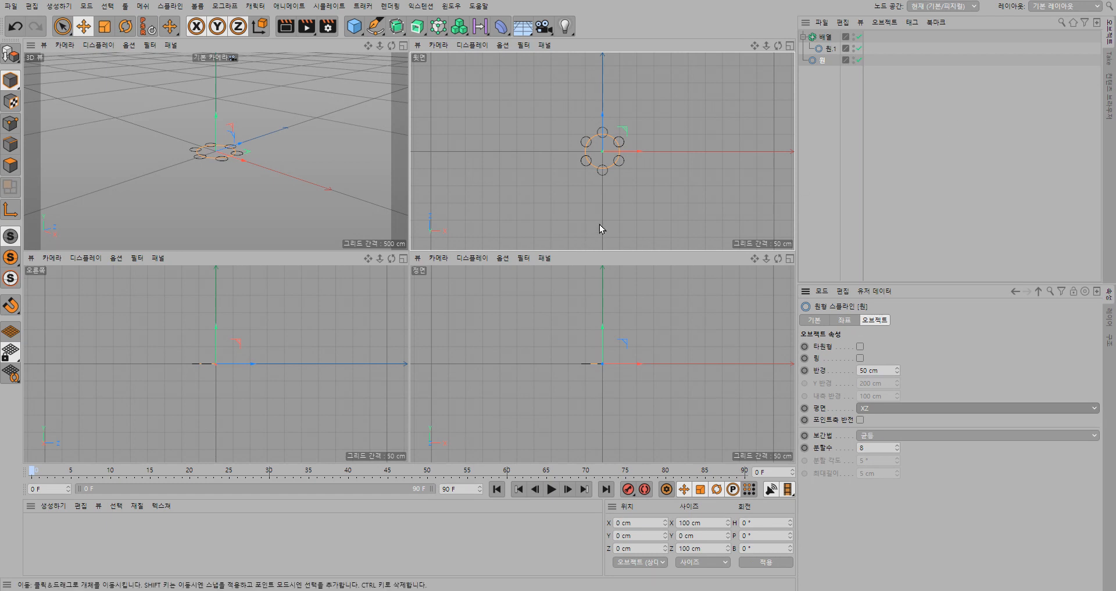
click(789, 46)
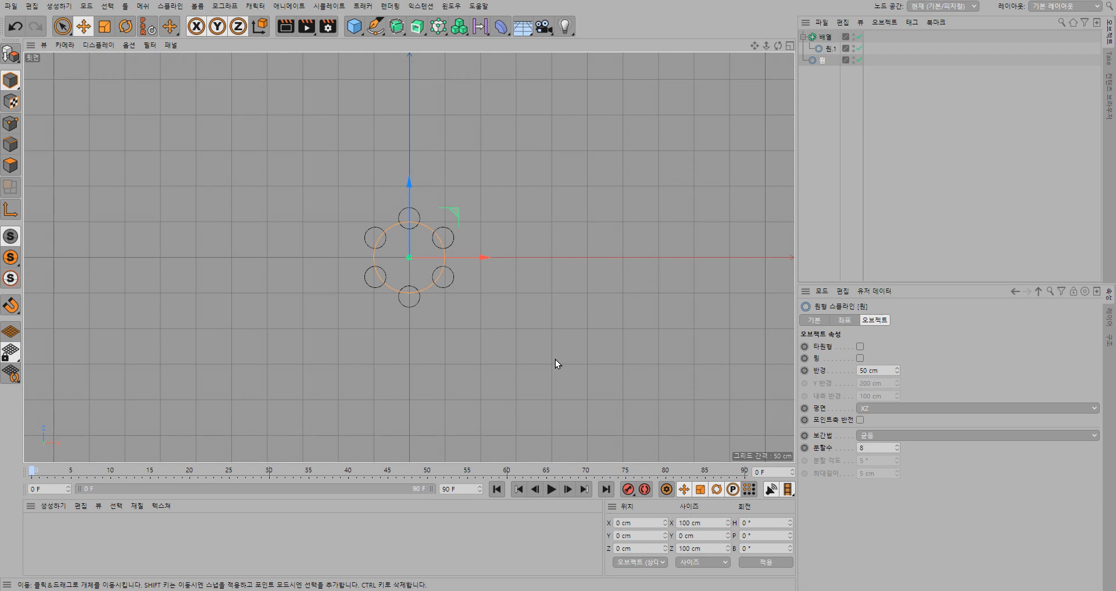
right_click(823, 41)
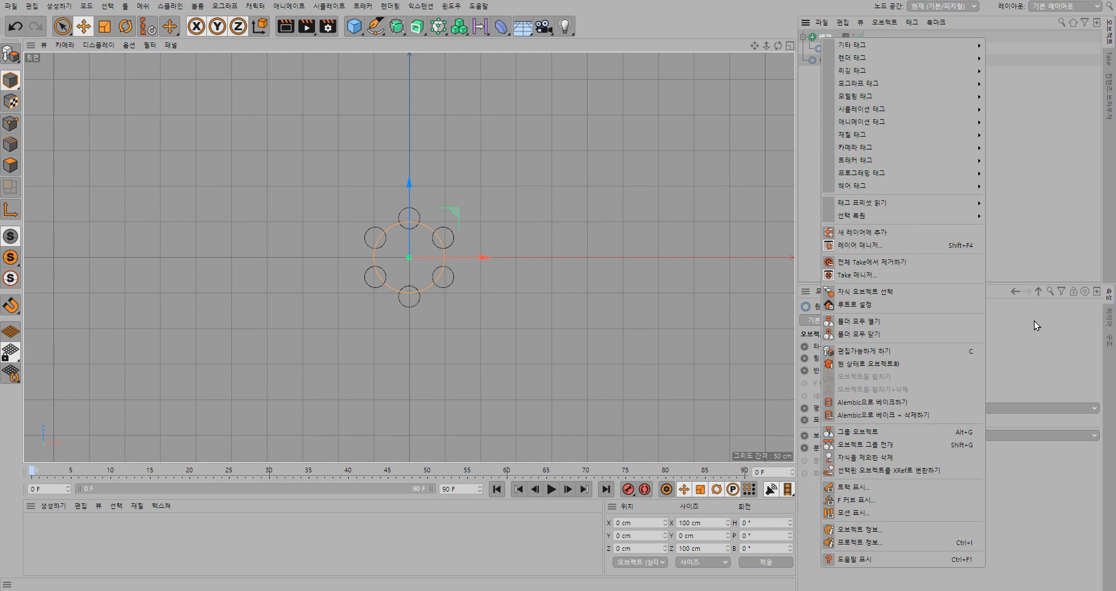
click(1026, 176)
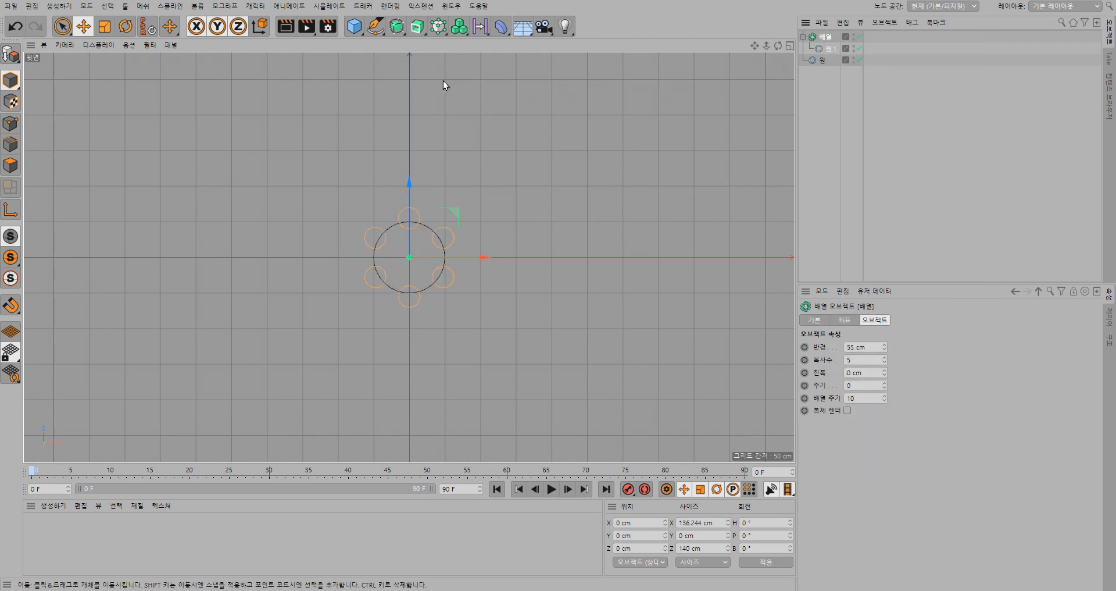
click(377, 26)
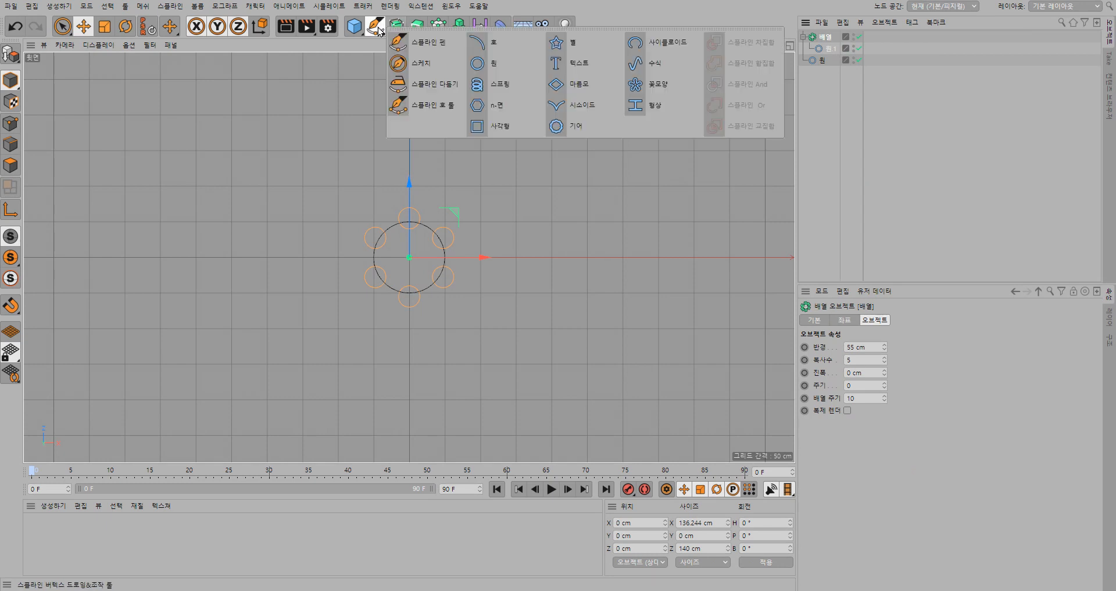
click(556, 42)
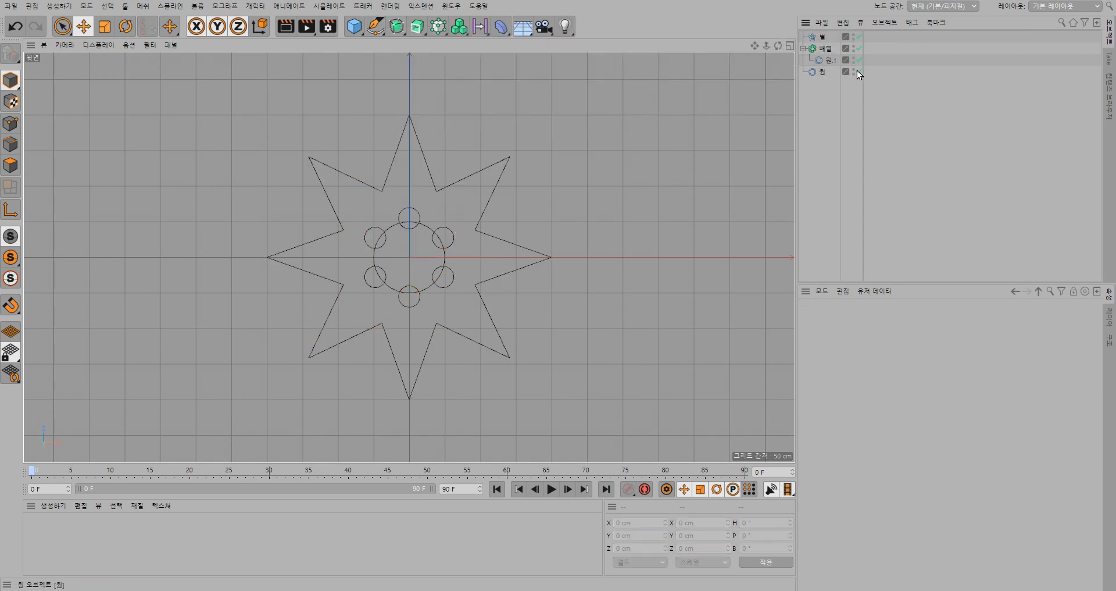
click(810, 36)
key(Delete)
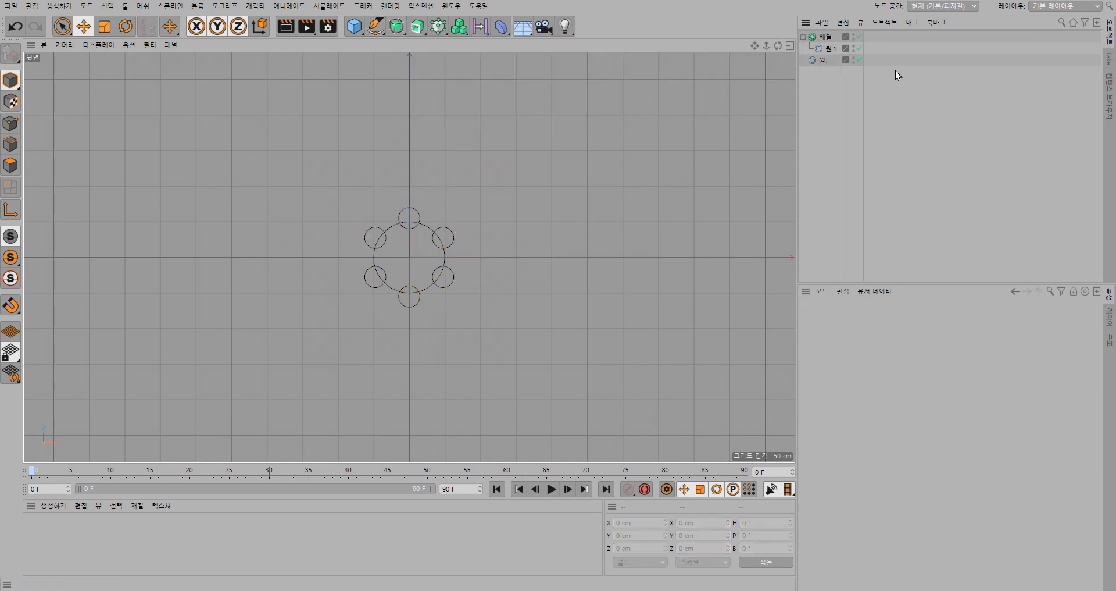
drag(866, 106, 814, 32)
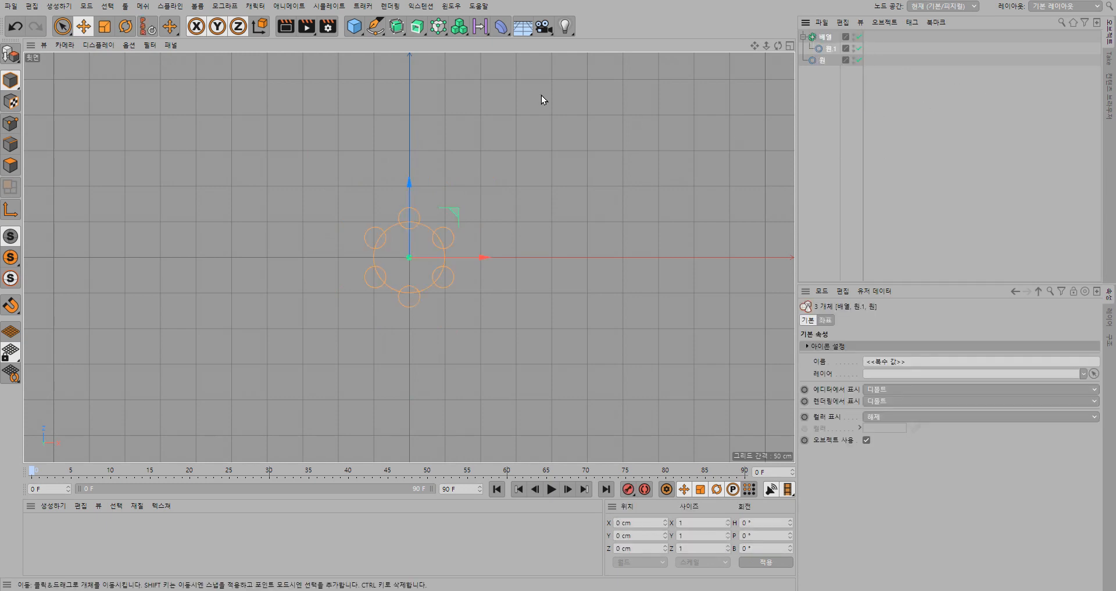
click(374, 29)
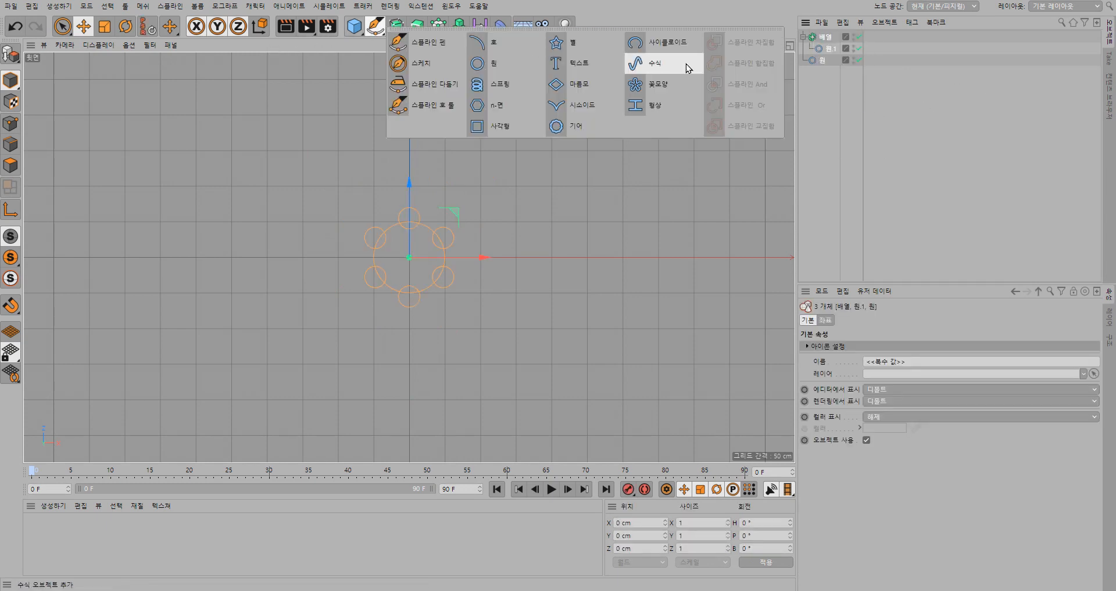
click(828, 104)
click(831, 65)
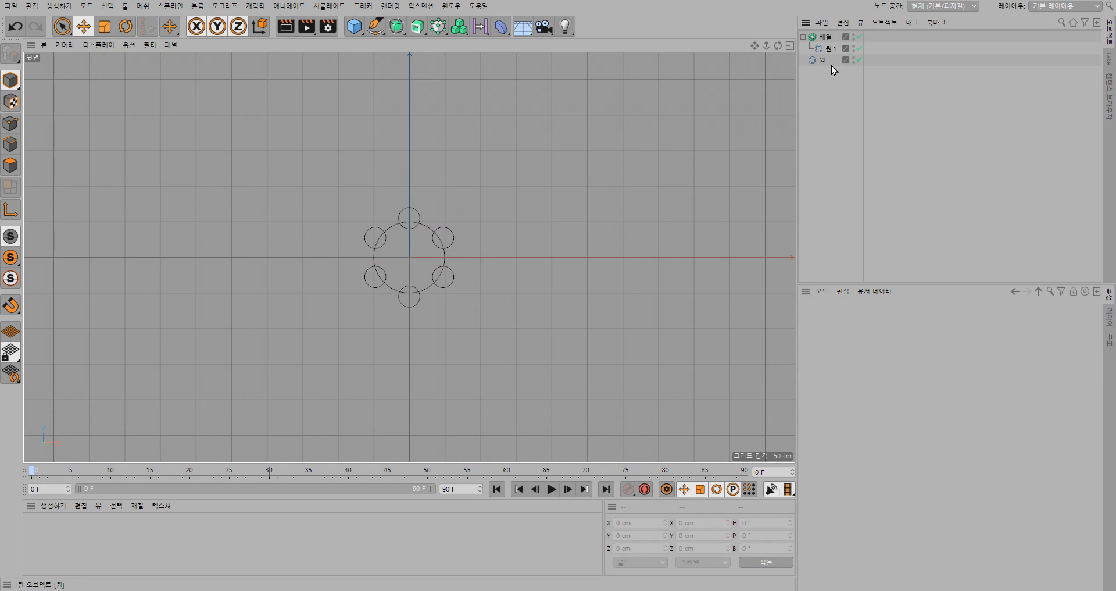
- Move the array below the large circle in the hierarchy and convert it with Current State to Object, selecting the resulting null
click(824, 36)
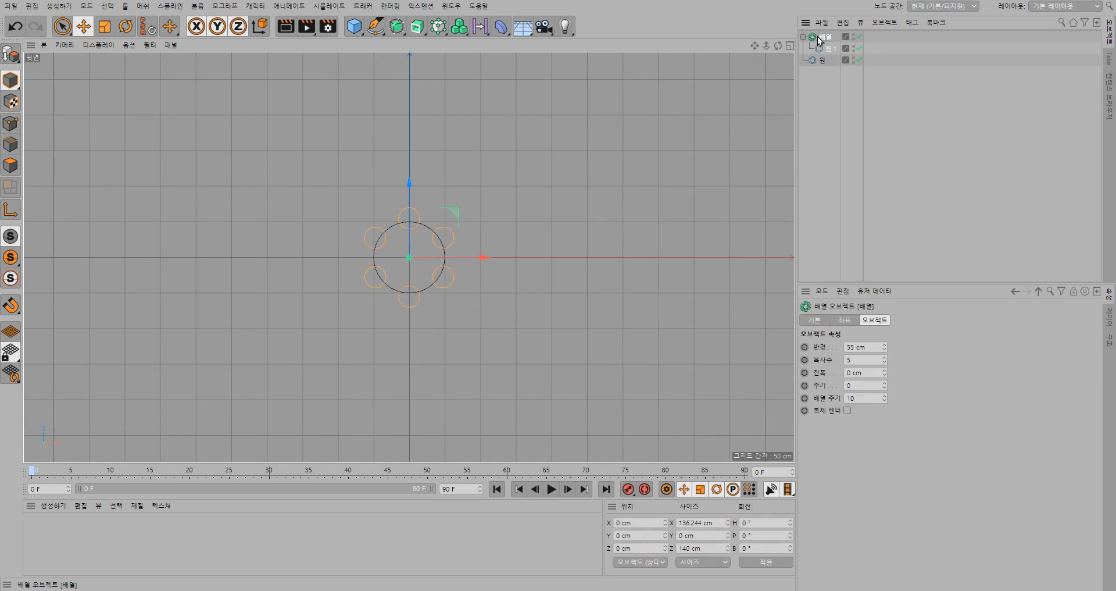
drag(824, 39, 817, 73)
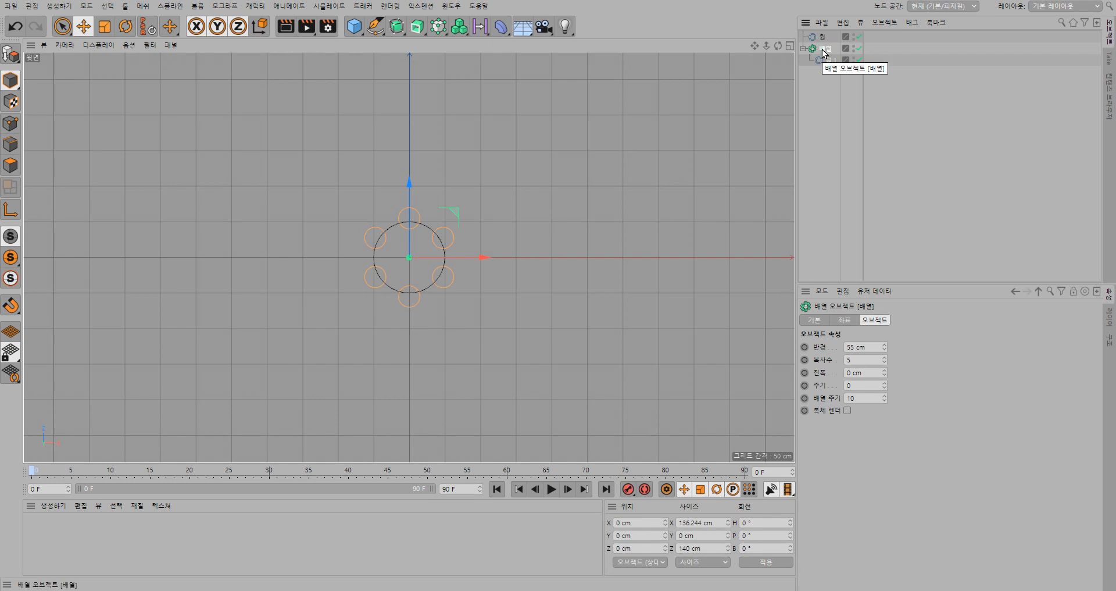
right_click(821, 50)
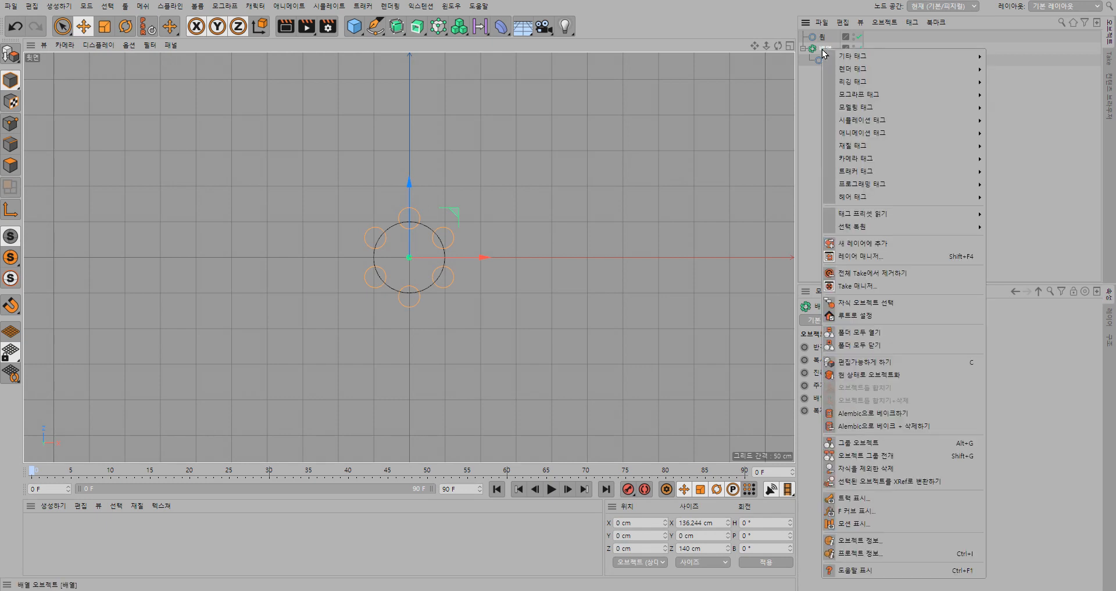
click(908, 376)
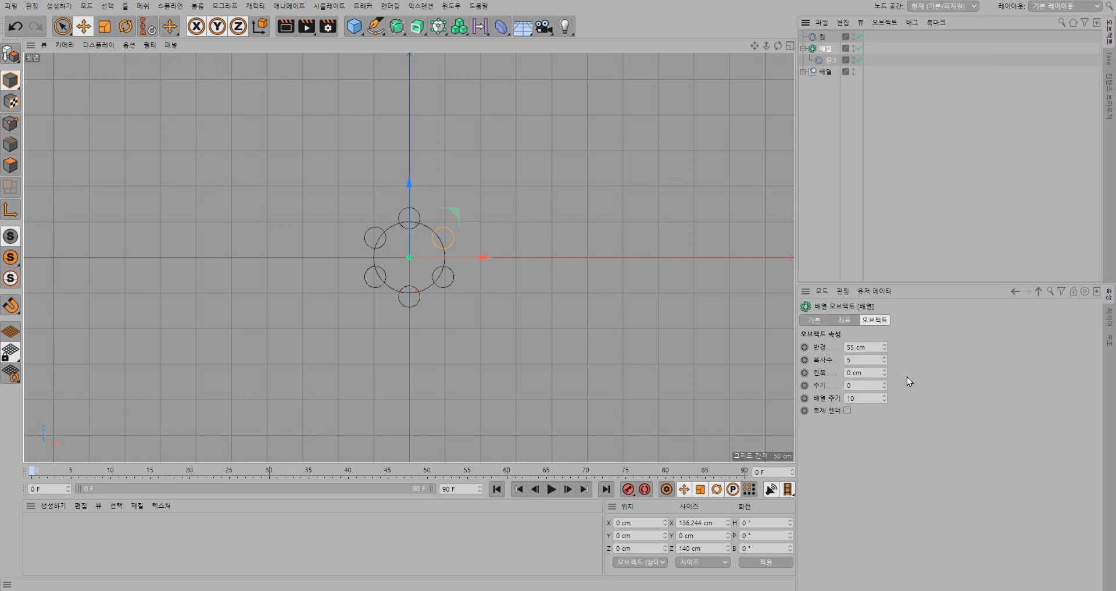
click(814, 72)
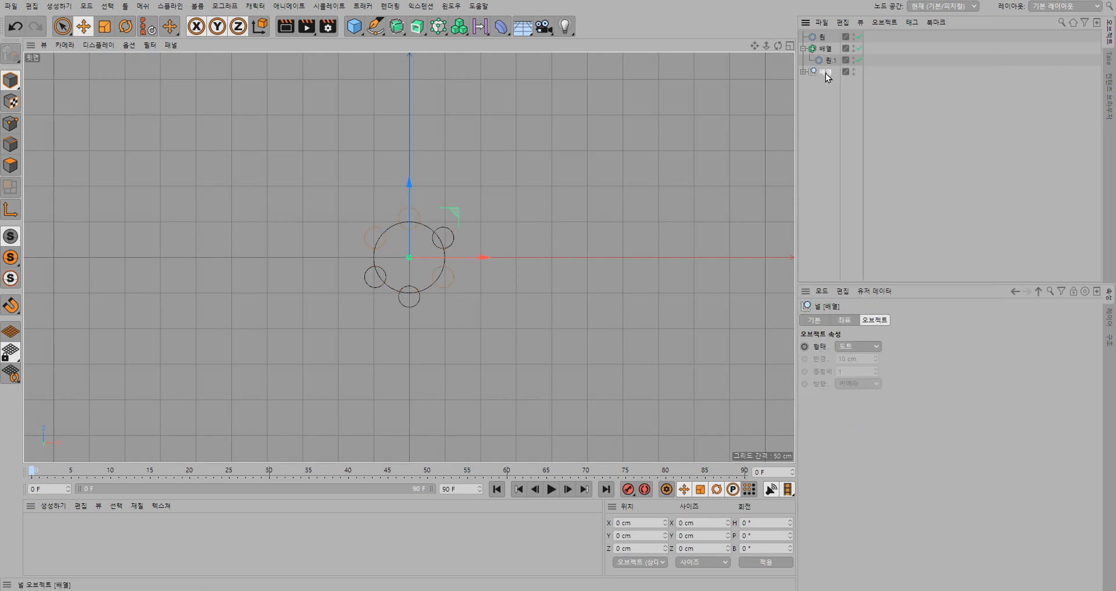
- Check the splines inside the converted null, then delete that null together with all its circle splines, keeping the original array
click(804, 72)
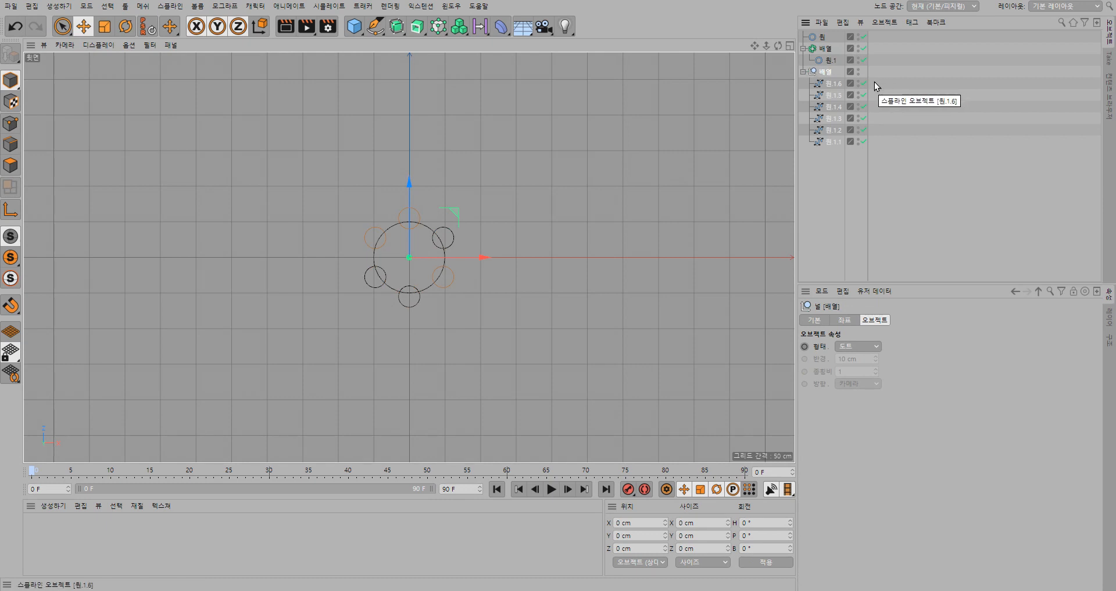
right_click(826, 74)
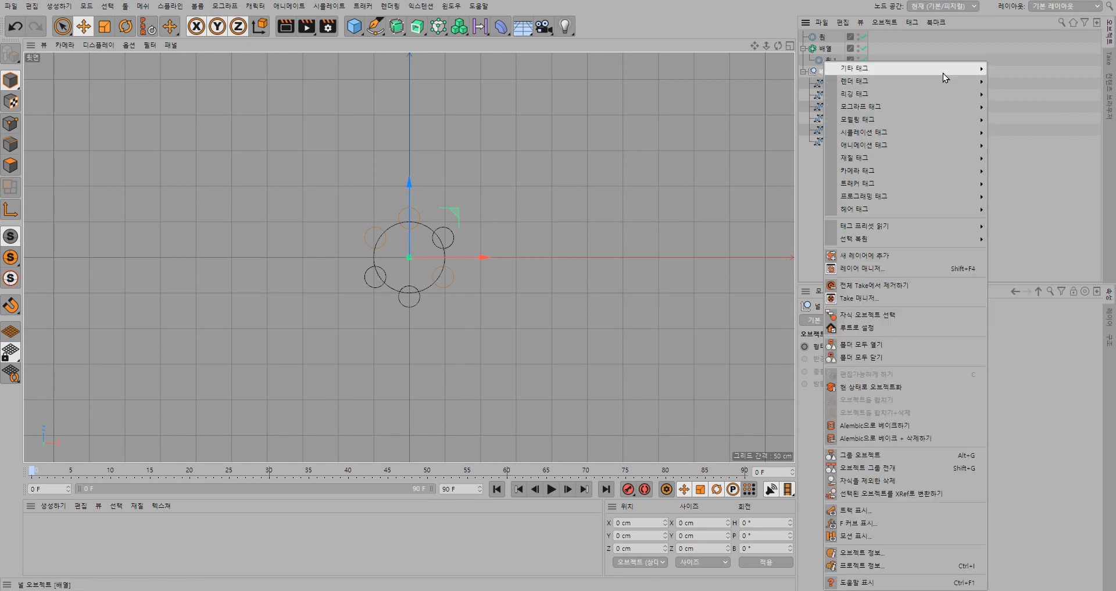
click(934, 46)
click(825, 50)
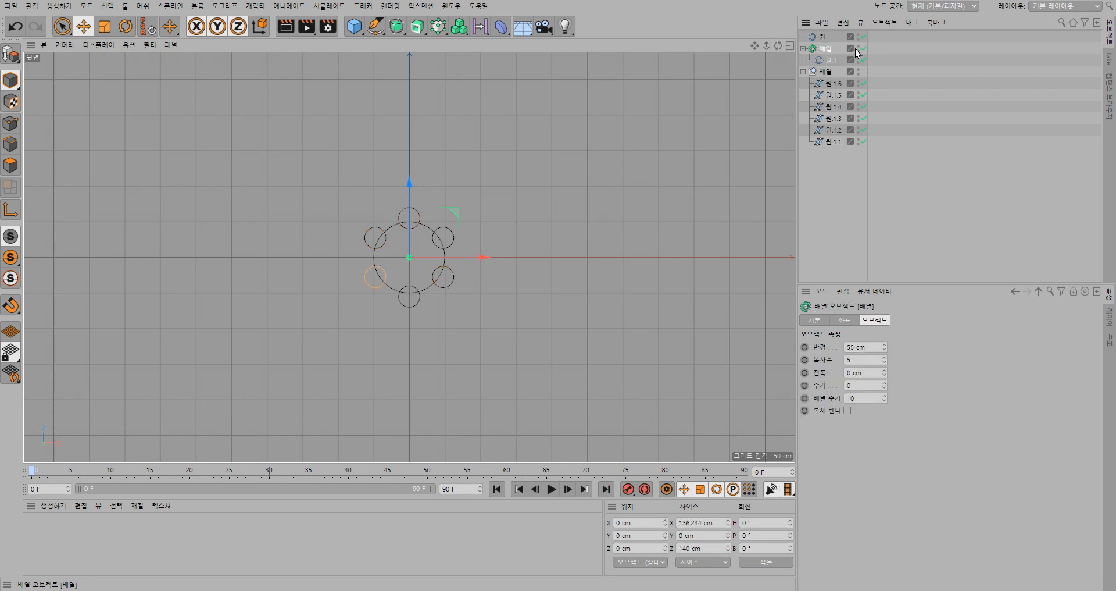
right_click(826, 50)
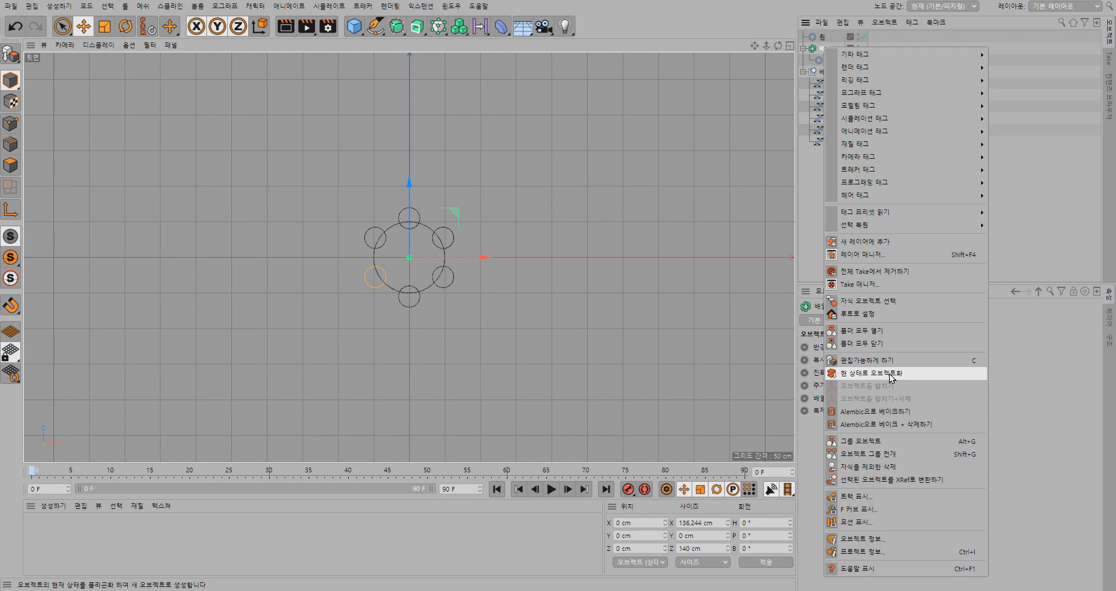
click(825, 179)
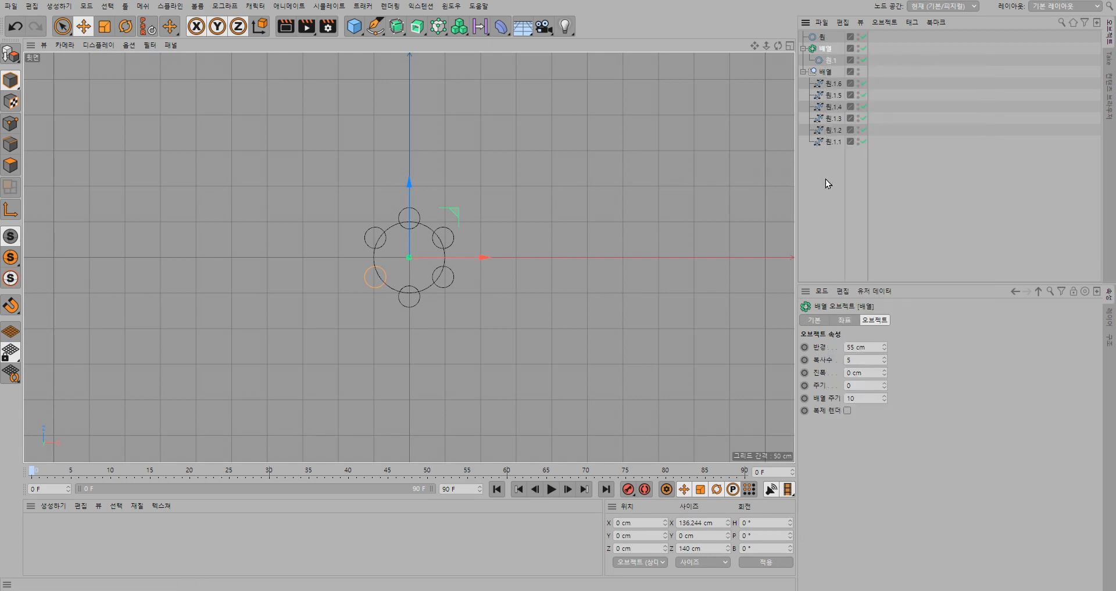
drag(828, 180, 793, 71)
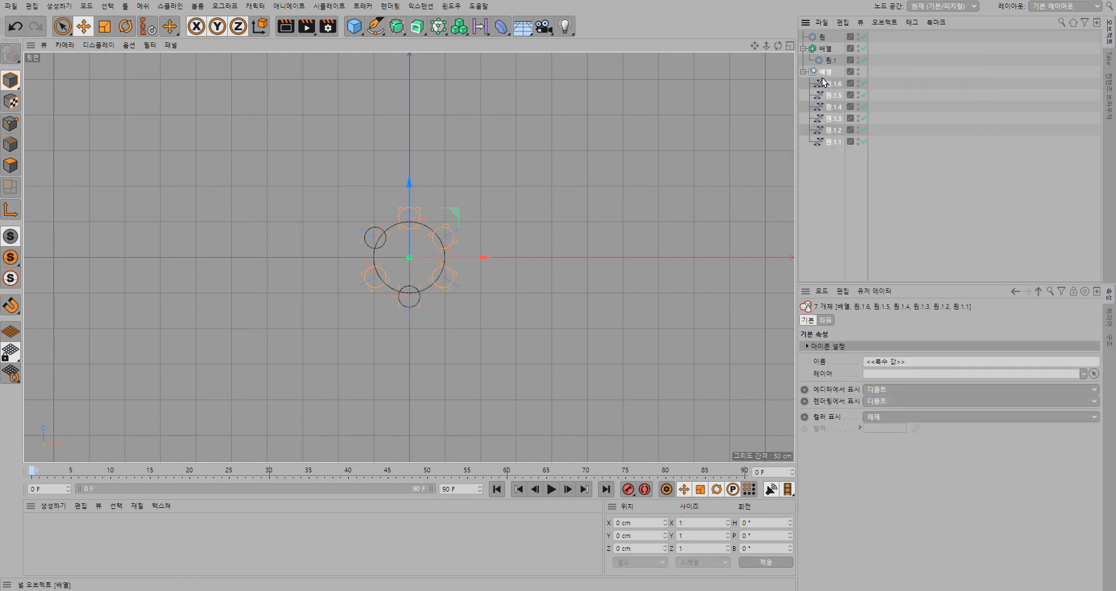
key(Delete)
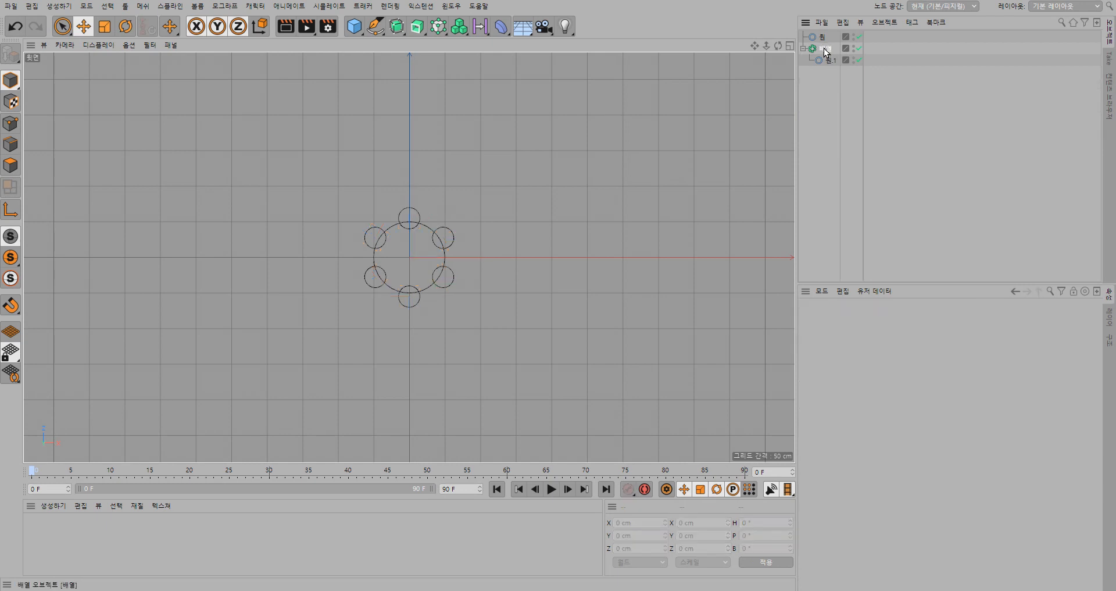
- Make the array object editable and expand the resulting null to show its separate circle objects
click(826, 50)
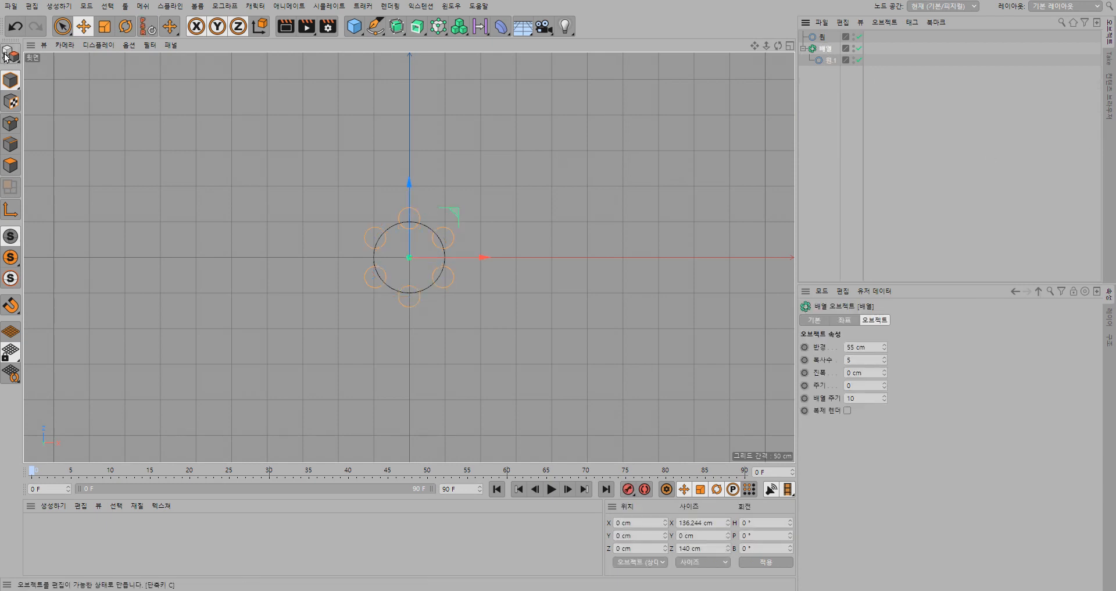
click(6, 56)
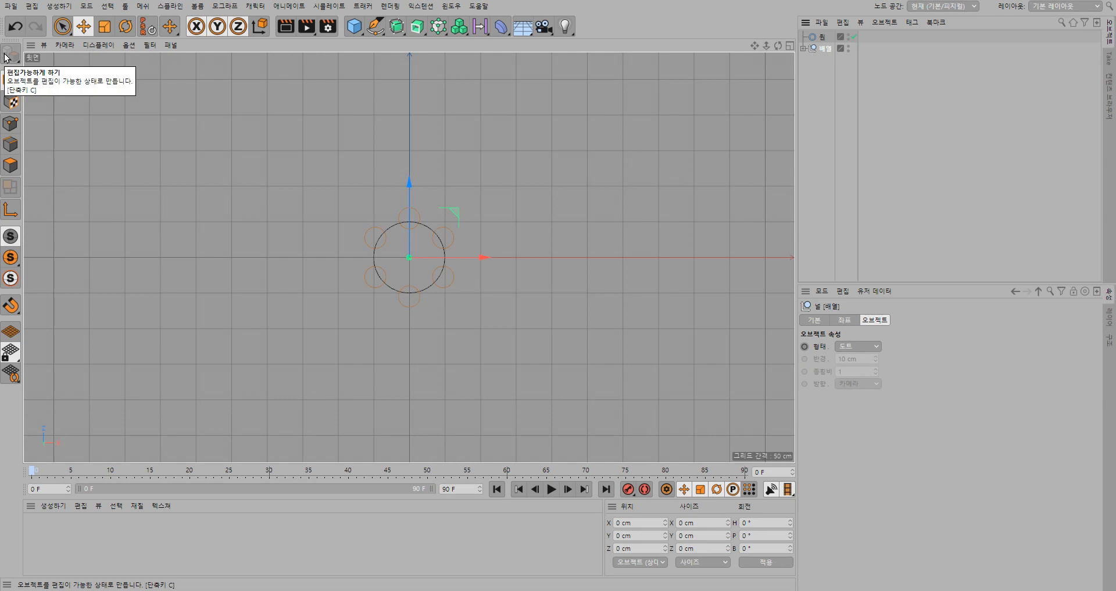
click(804, 49)
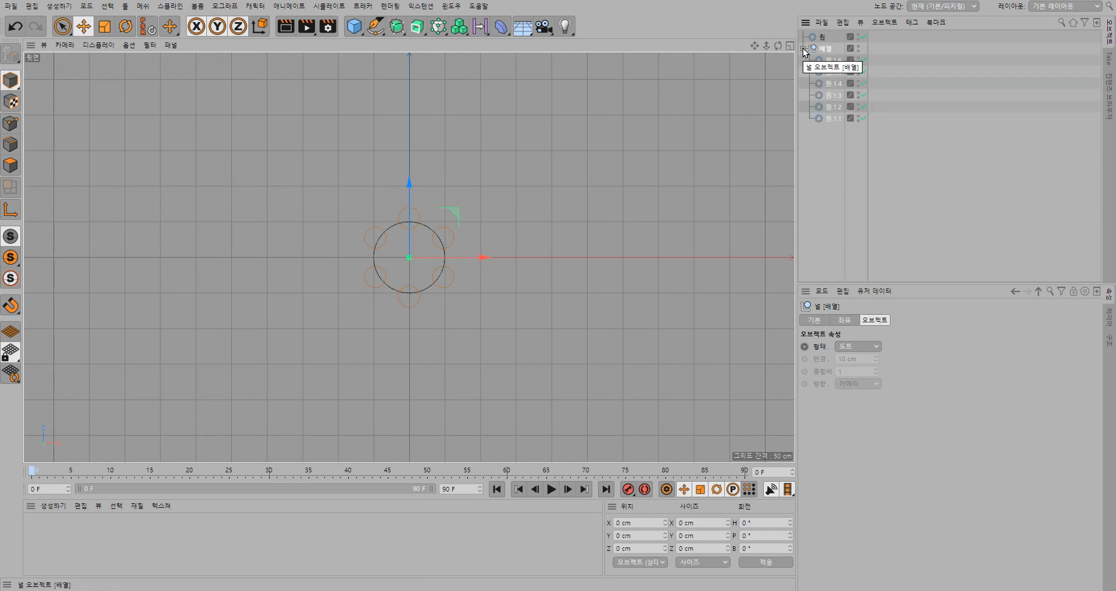
click(804, 48)
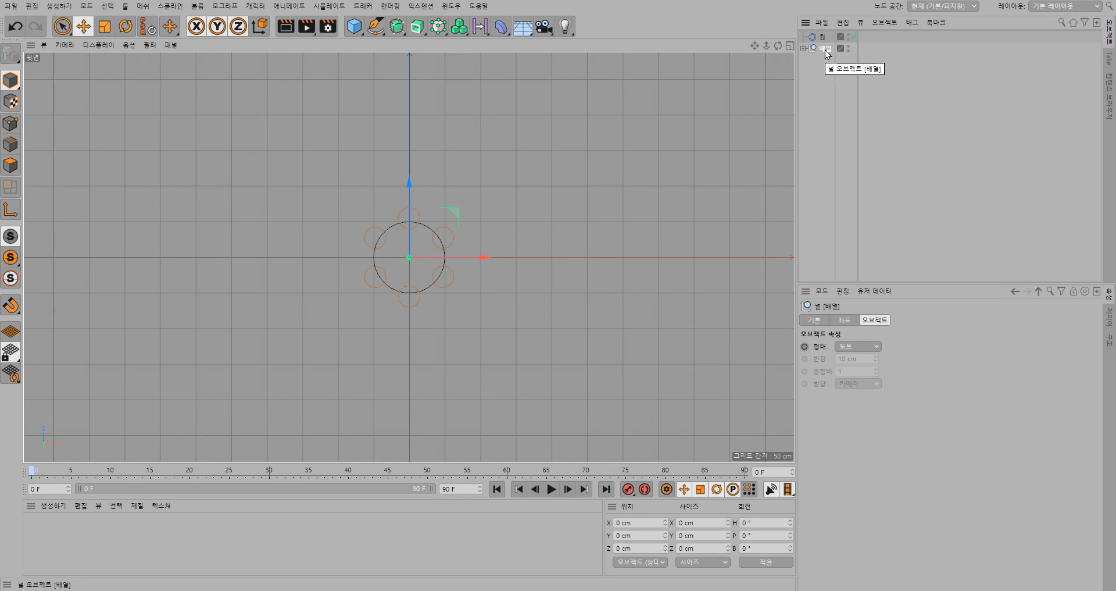
click(803, 48)
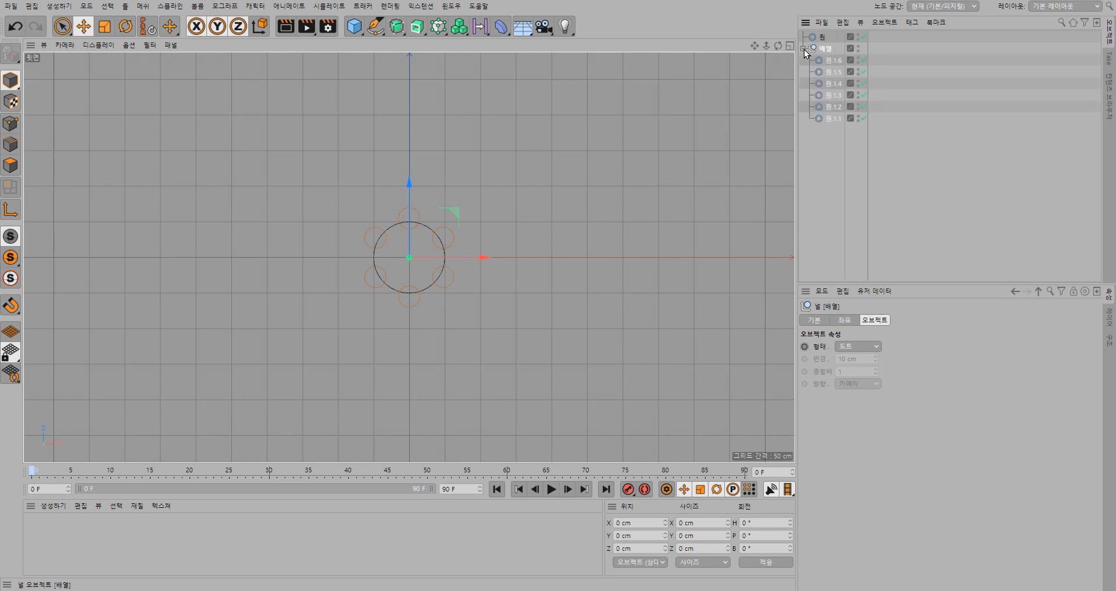
- Select all six small circles inside the null and merge them into one spline with Connect Objects + Delete
drag(839, 128, 838, 61)
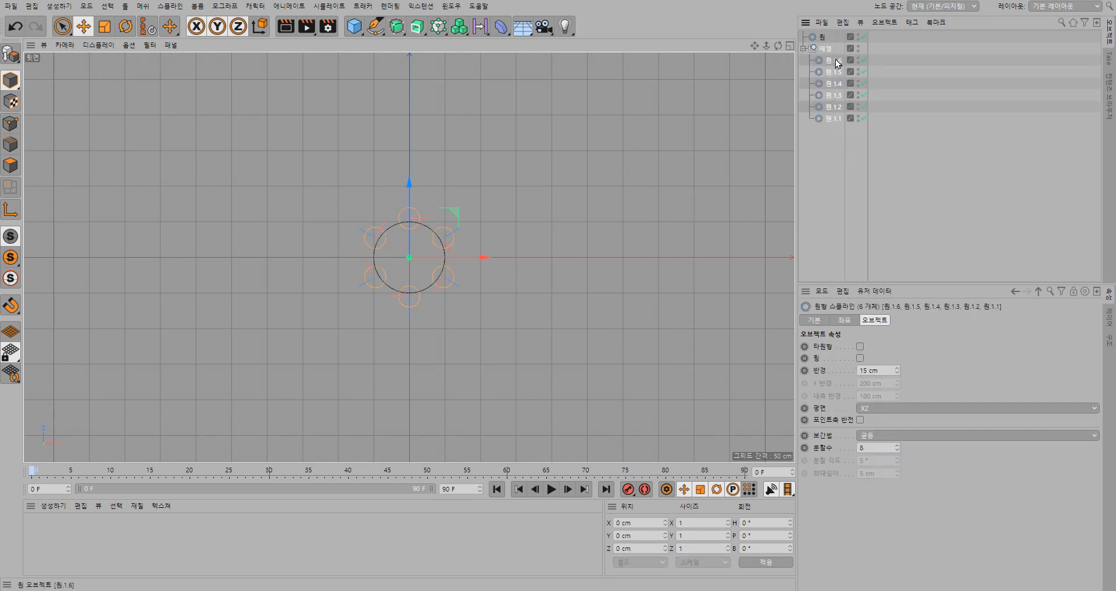
right_click(839, 65)
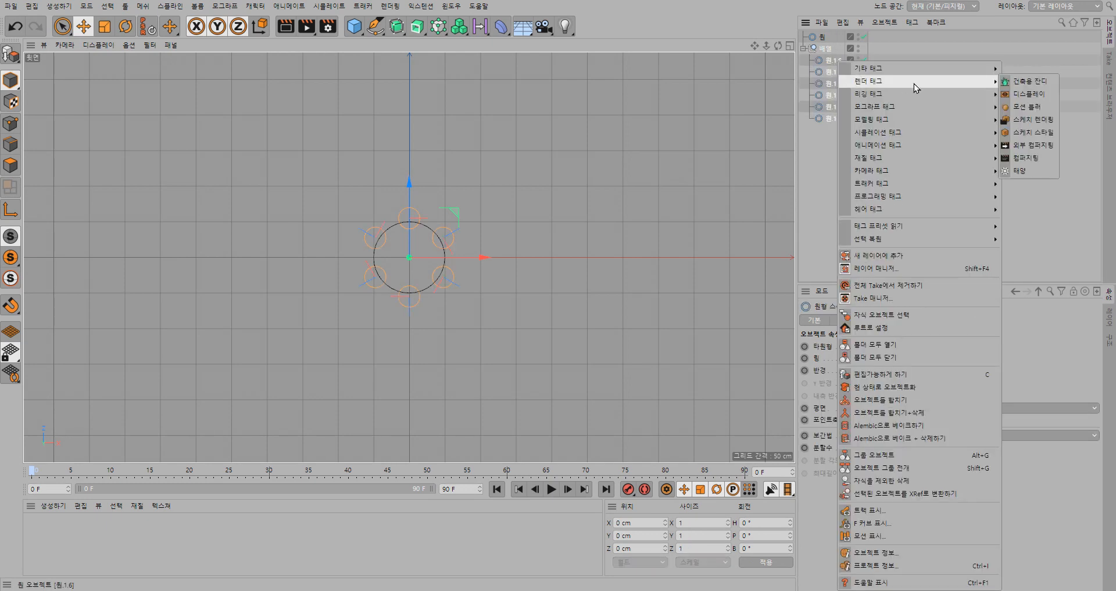
mouse_move(910, 94)
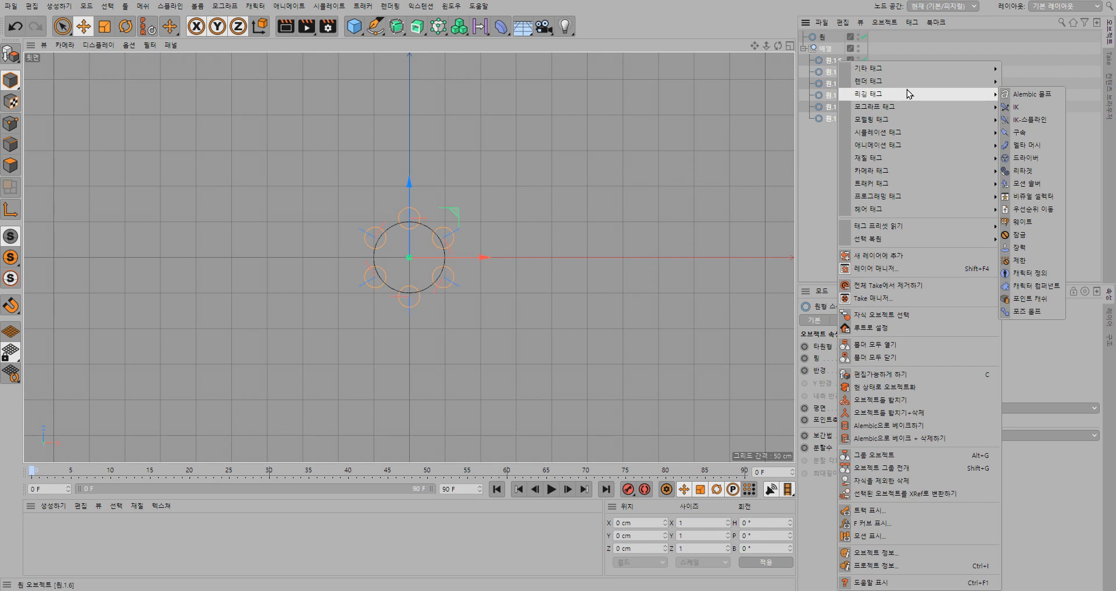
click(815, 160)
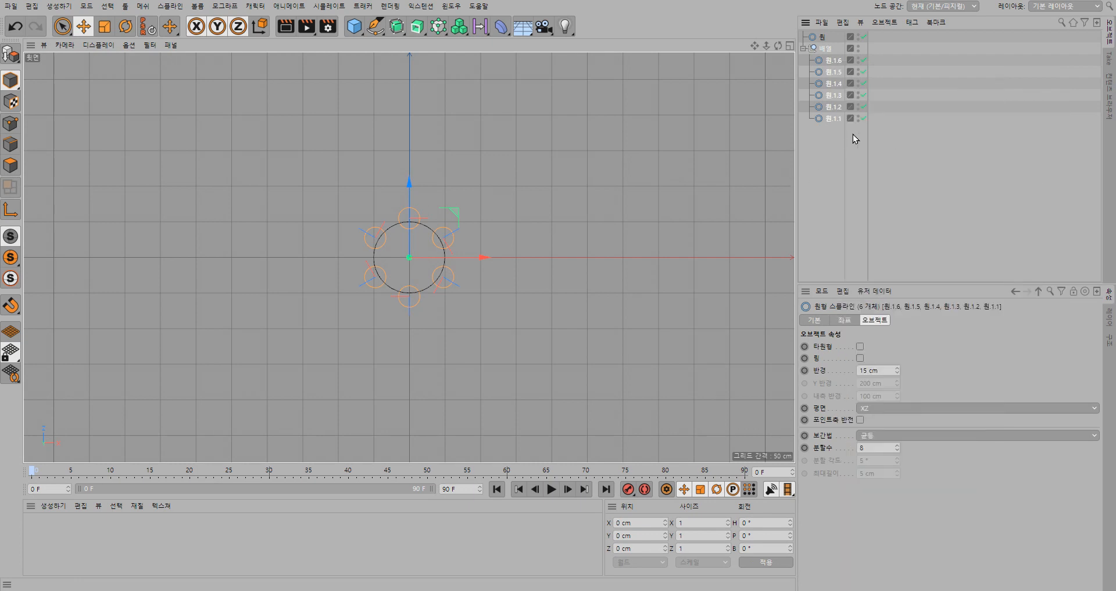
drag(853, 134, 834, 66)
right_click(835, 64)
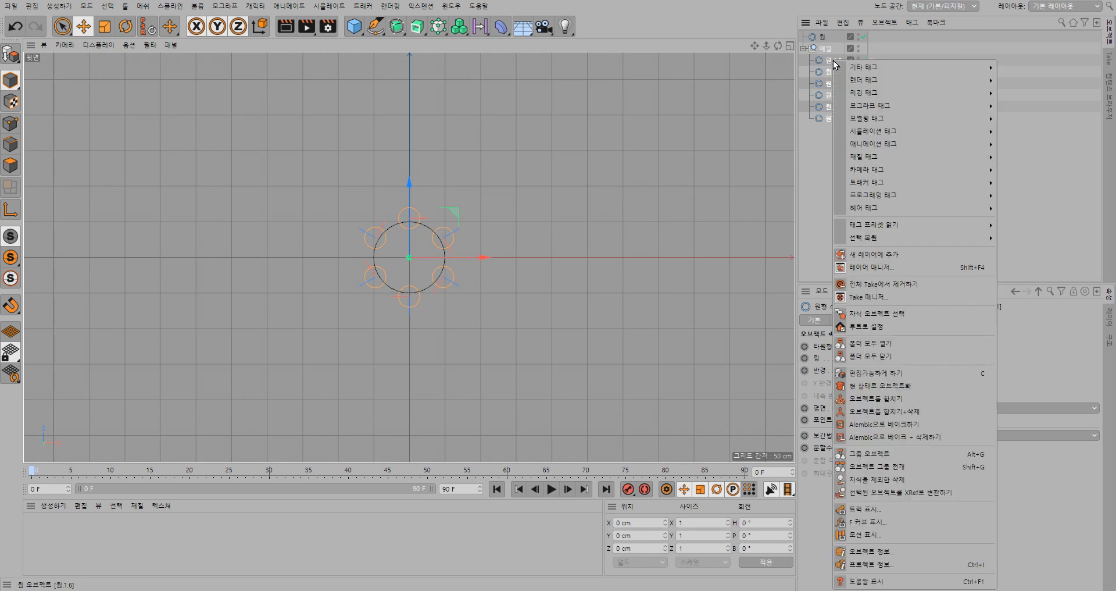
click(946, 412)
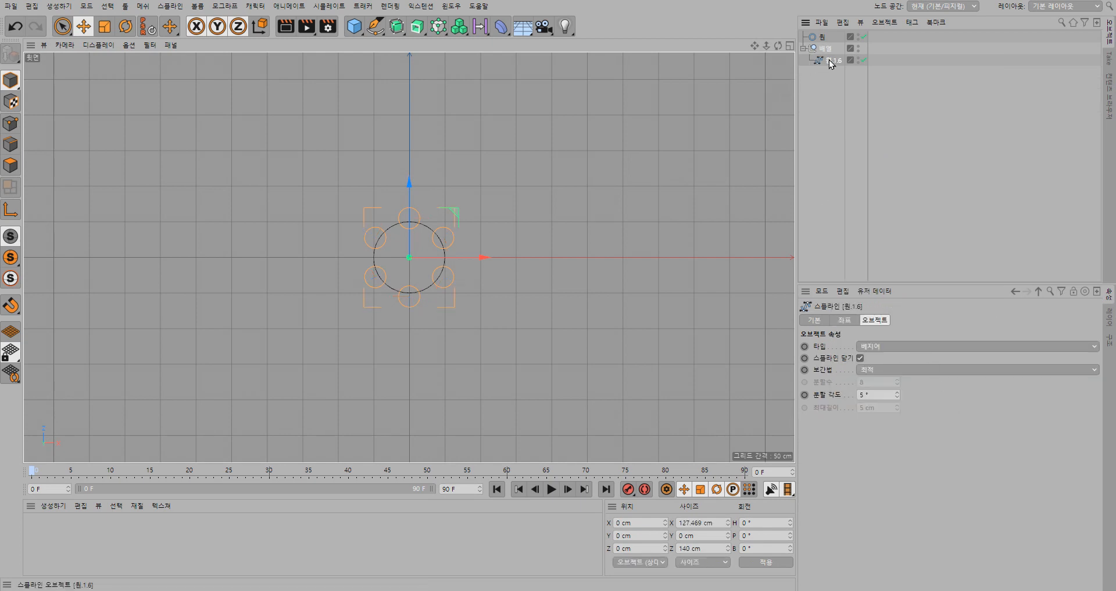
- Move the merged ring spline out of the null and delete the empty null
drag(830, 61, 818, 50)
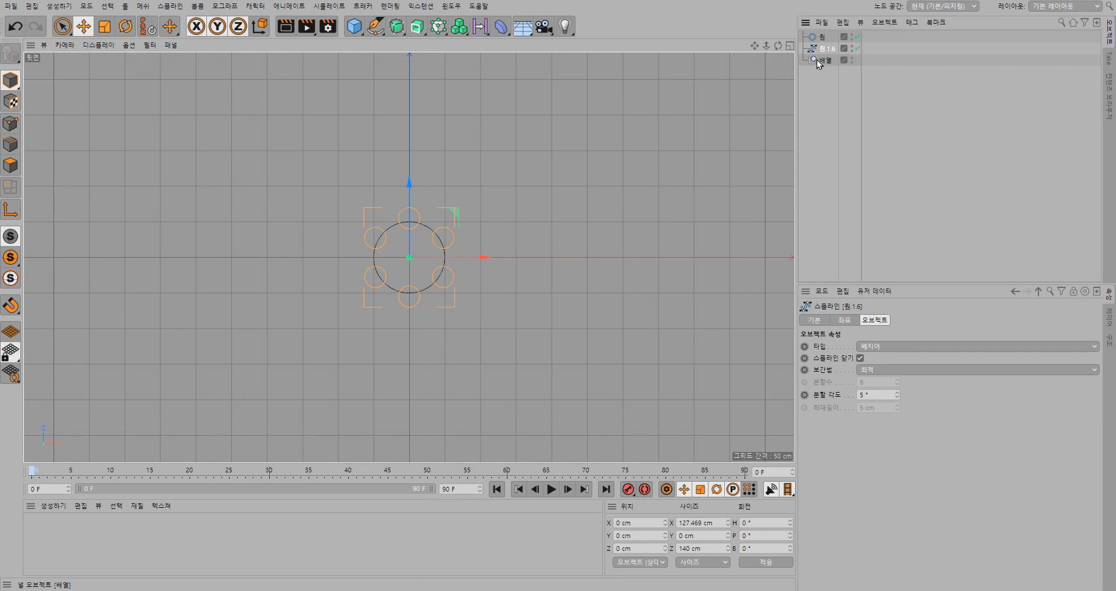
click(822, 61)
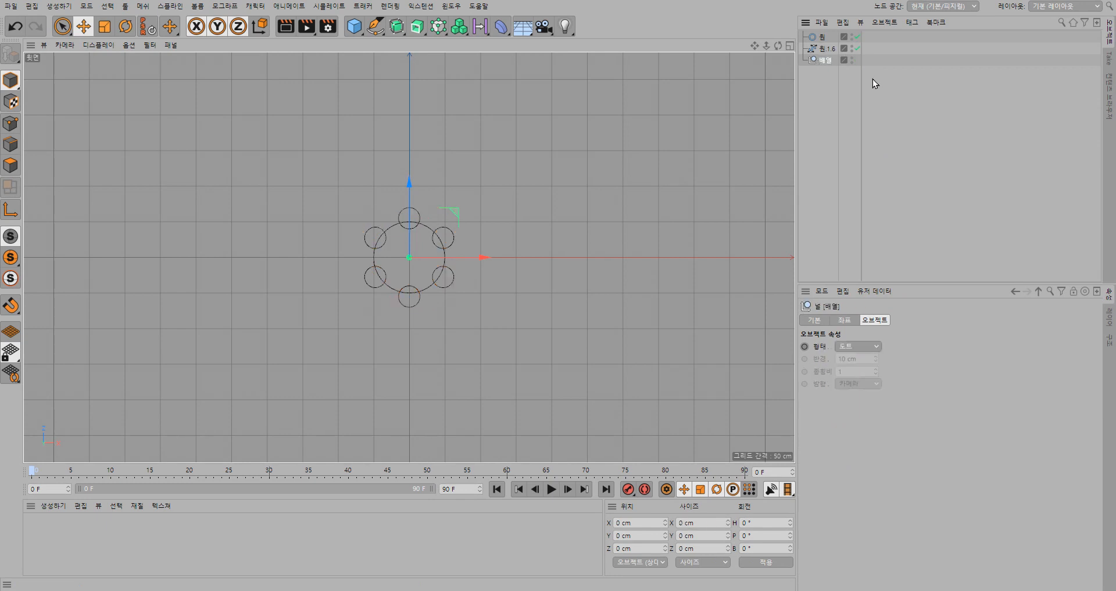
key(Delete)
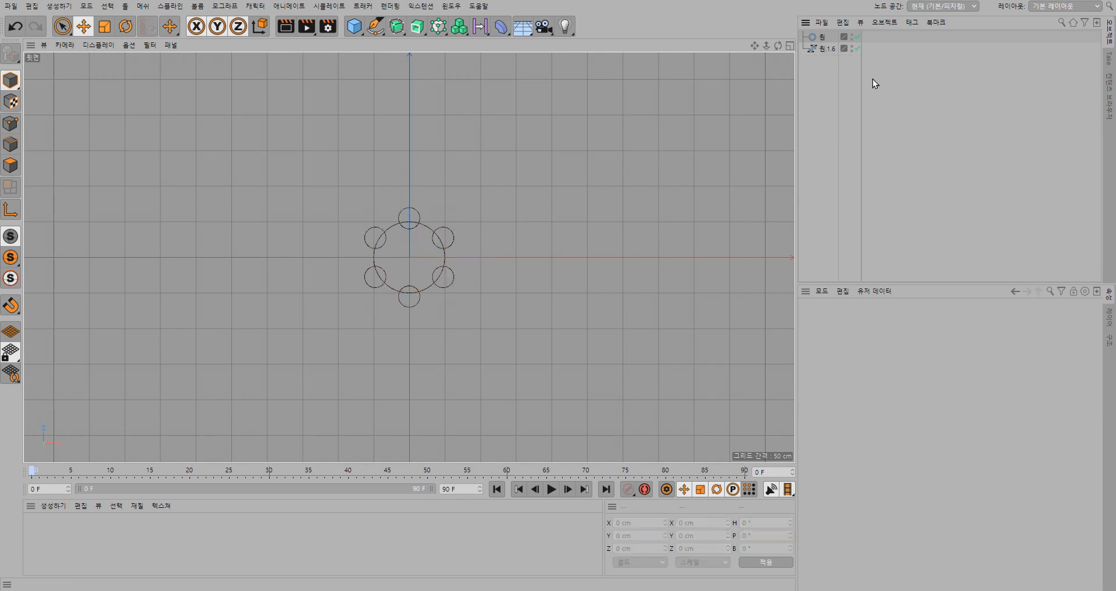
- Delete the merged ring spline, keeping only the large circle
click(825, 49)
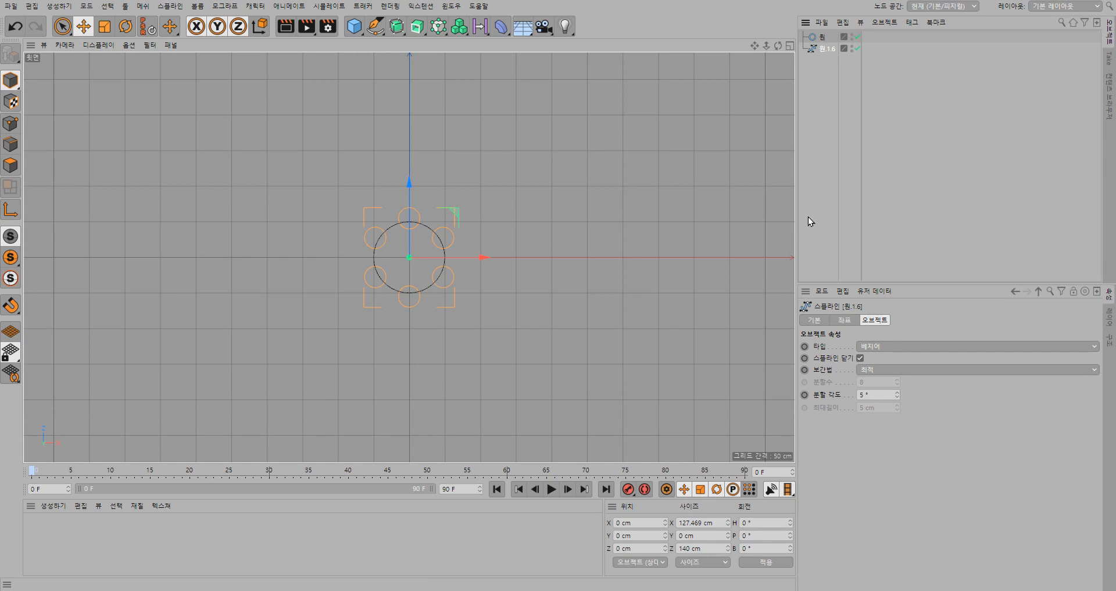
drag(900, 91, 814, 43)
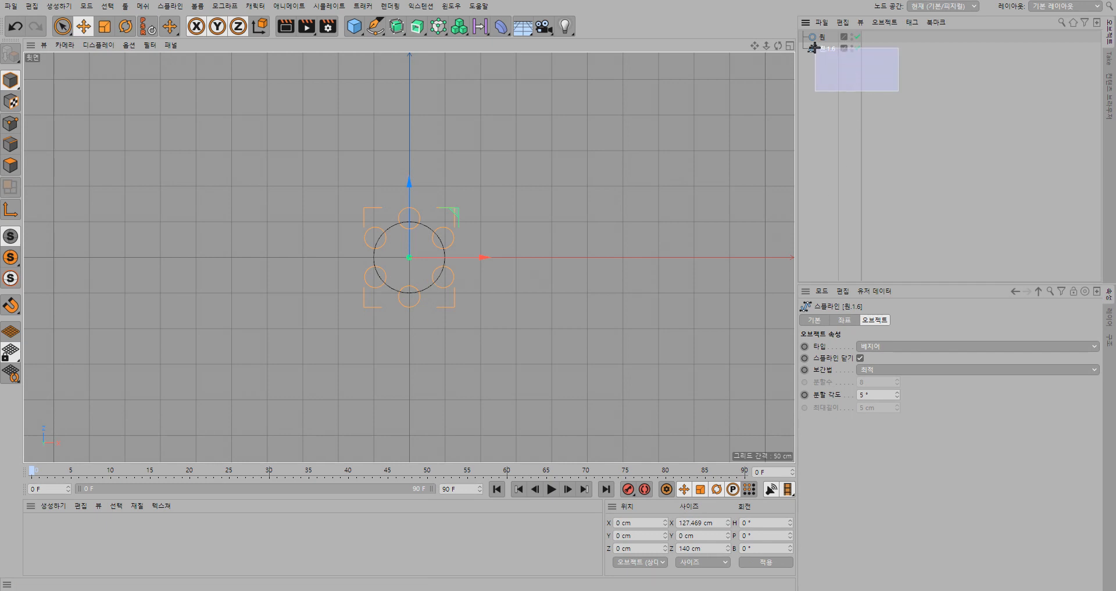
key(Delete)
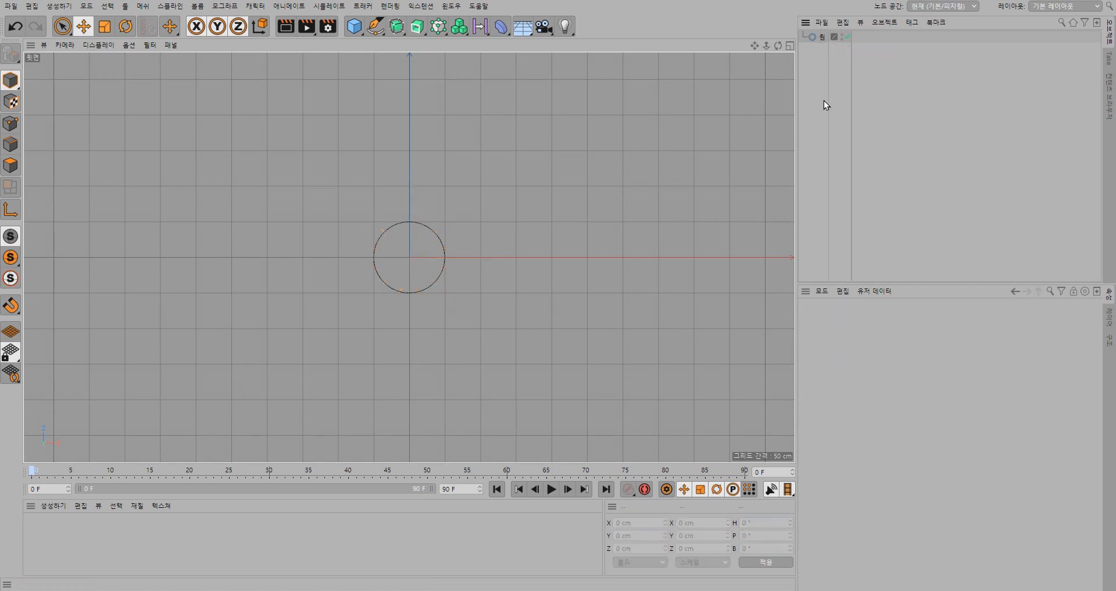
- Duplicate the large circle and set the copy's radius to 15 cm
click(823, 40)
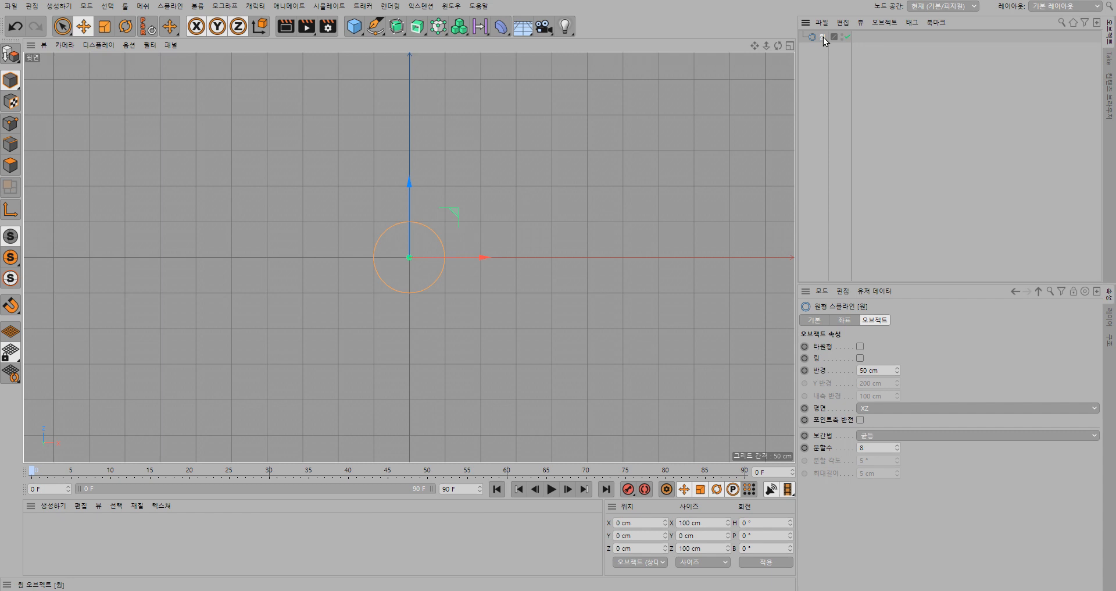
drag(823, 37, 821, 32)
ctrl+drag(821, 33, 820, 34)
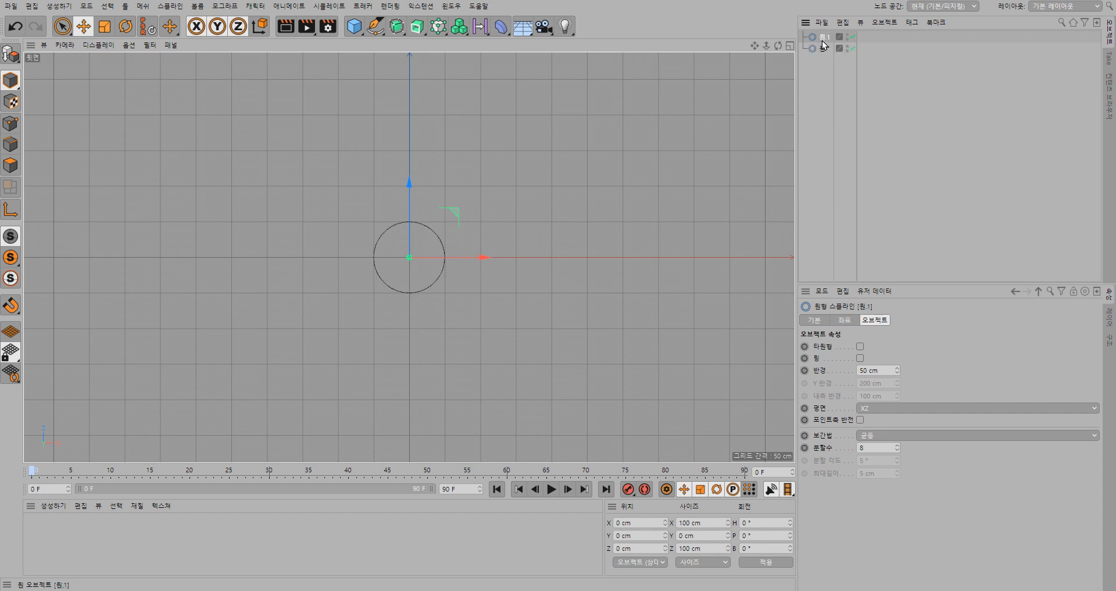
click(861, 370)
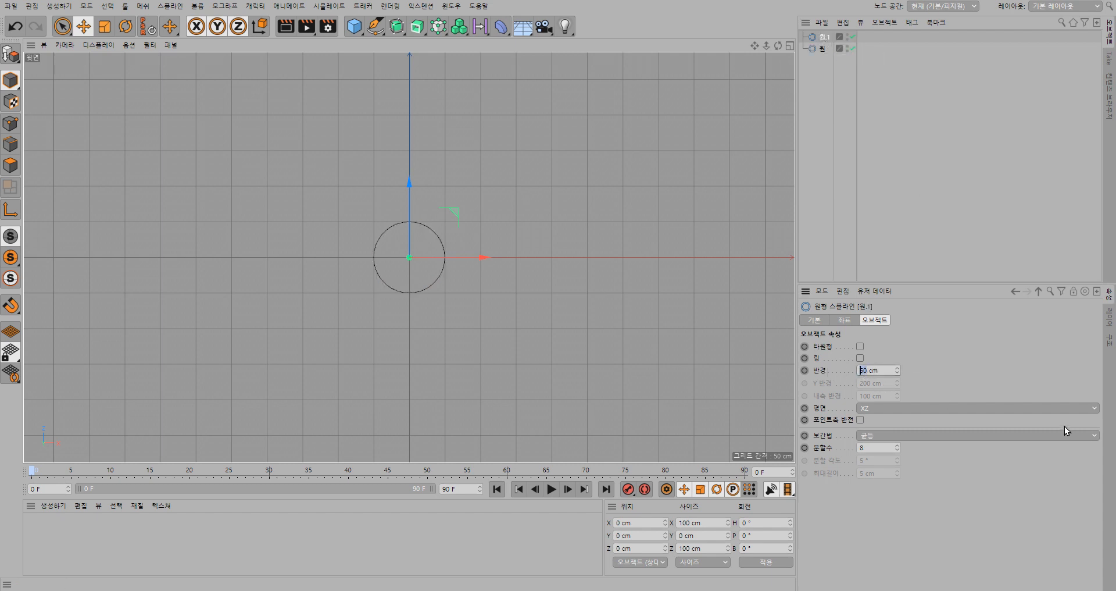
text(15)
key(Return)
- Add an Array object and make the 15 cm circle its child
click(404, 26)
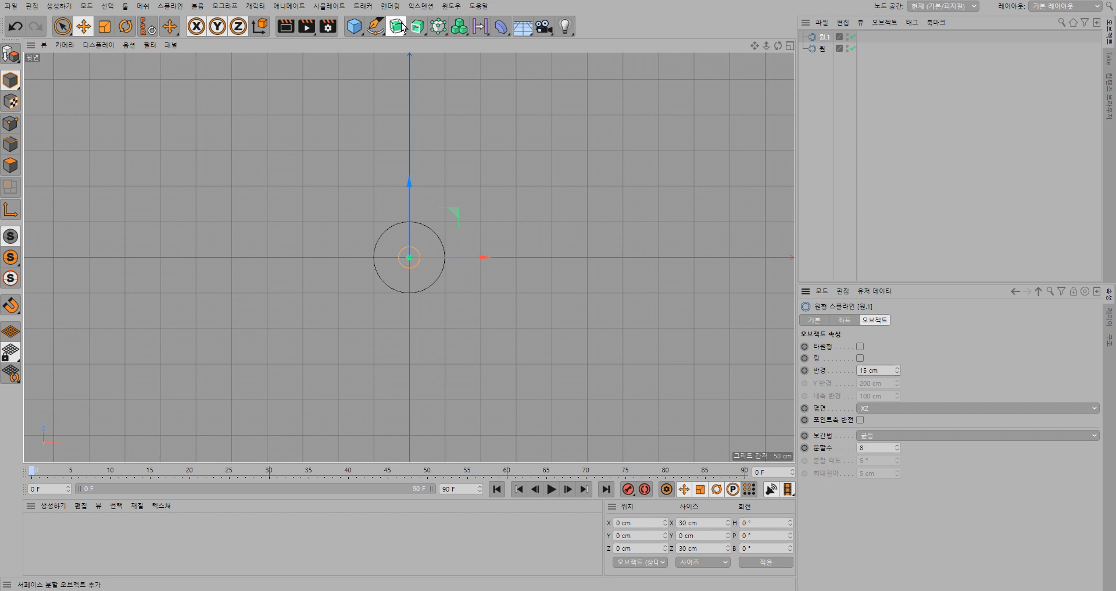
click(448, 148)
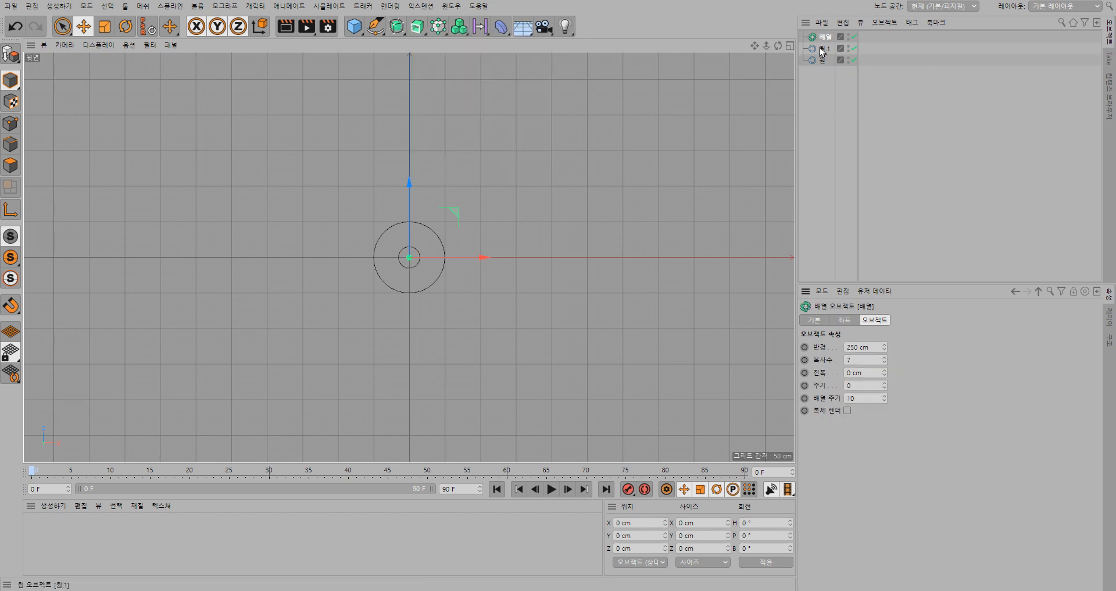
drag(823, 51, 828, 40)
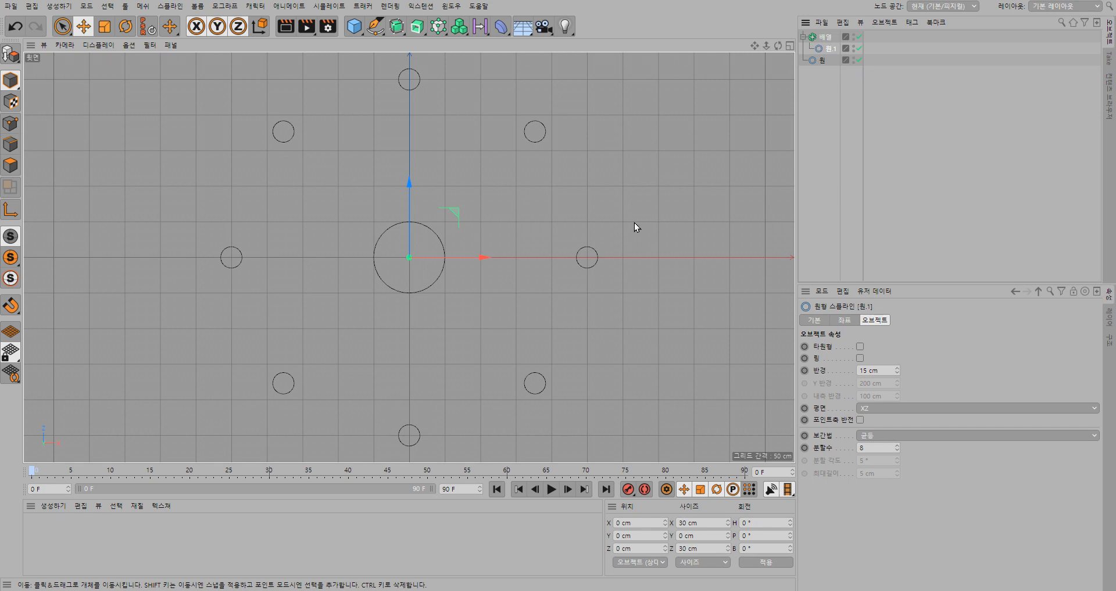
- Set the array's number of copies to 5 and its radius to 55 cm
click(823, 40)
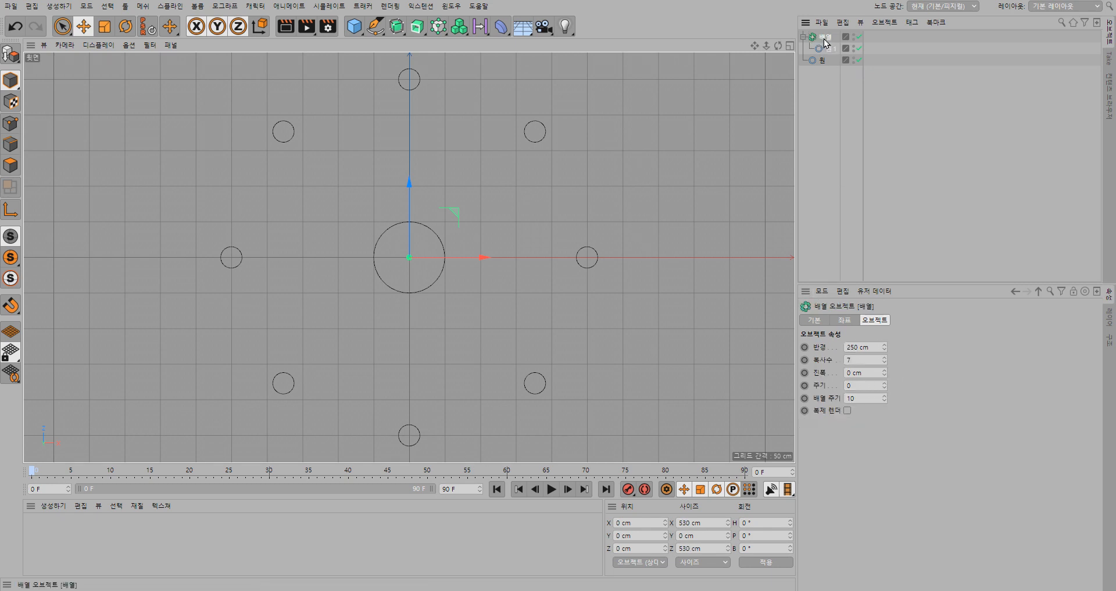
click(861, 359)
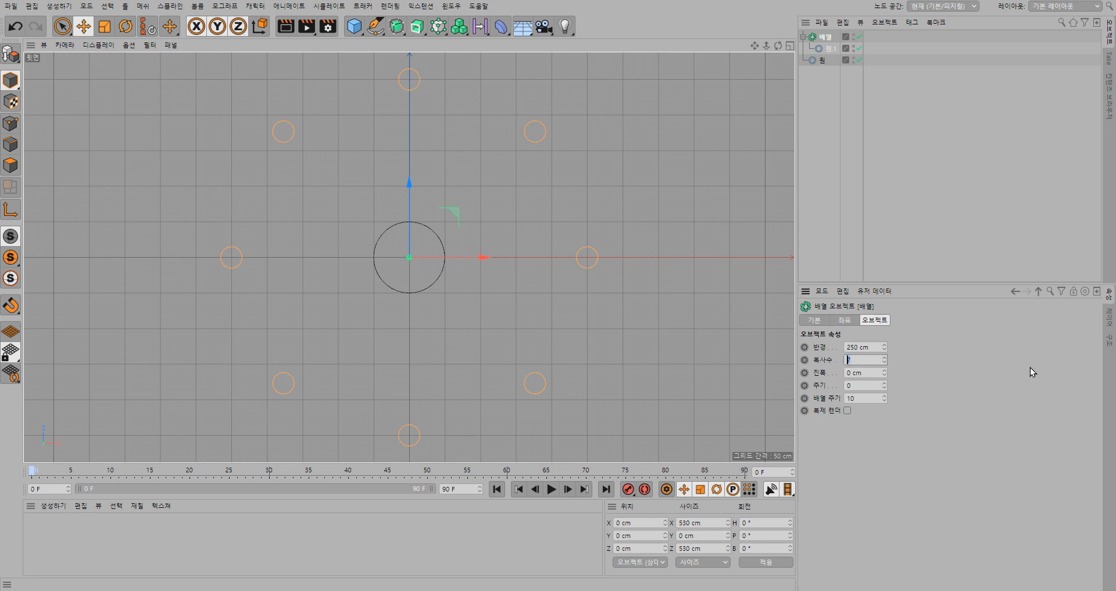
text(5)
key(Return)
drag(885, 347, 859, 350)
click(854, 347)
text(55)
key(Return)
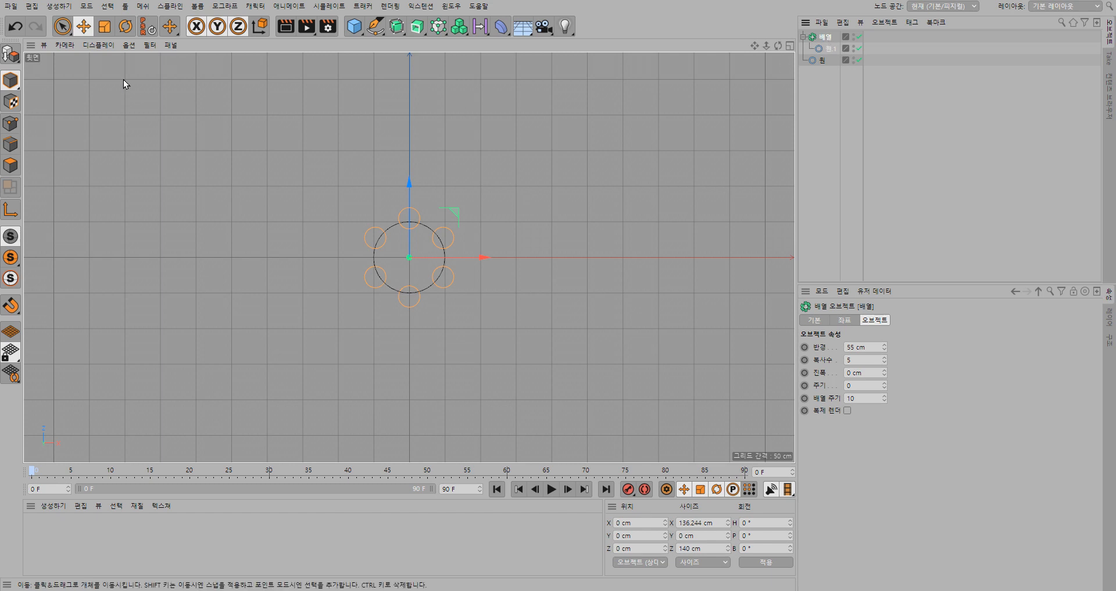
- Make the array of small circles editable and expand the resulting null
click(12, 57)
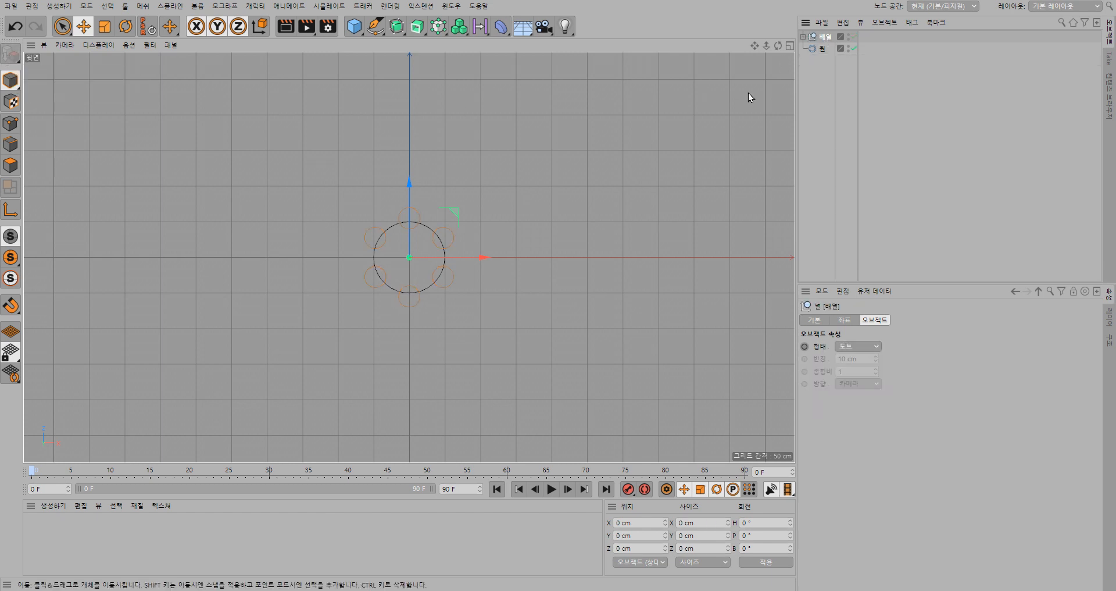
click(805, 37)
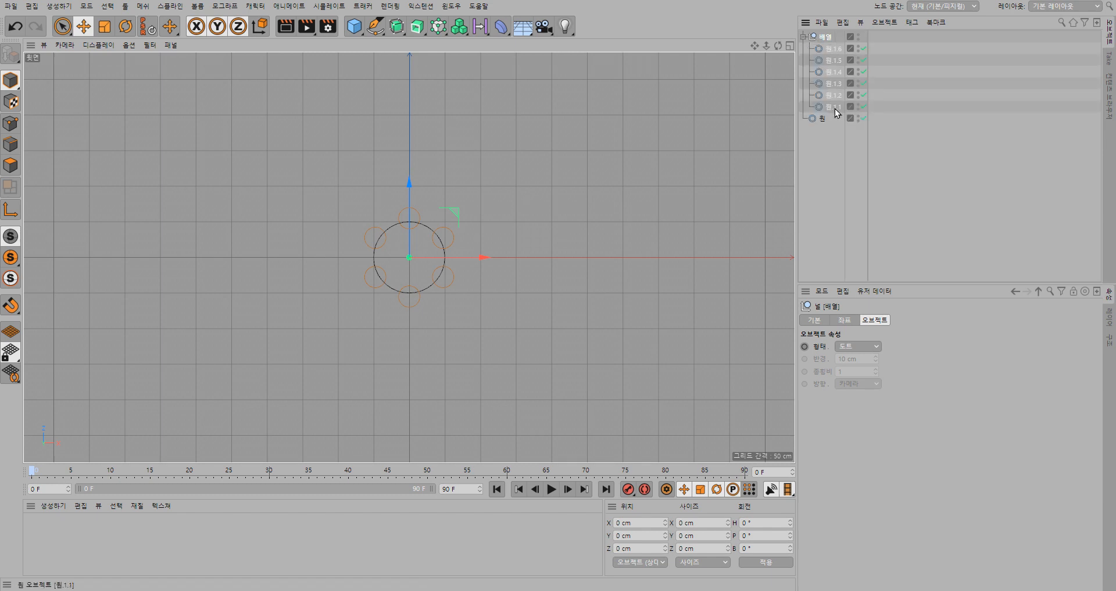
- Examine each small circle inside the array null to identify its position around the large circle
click(831, 50)
click(829, 62)
click(831, 61)
click(832, 72)
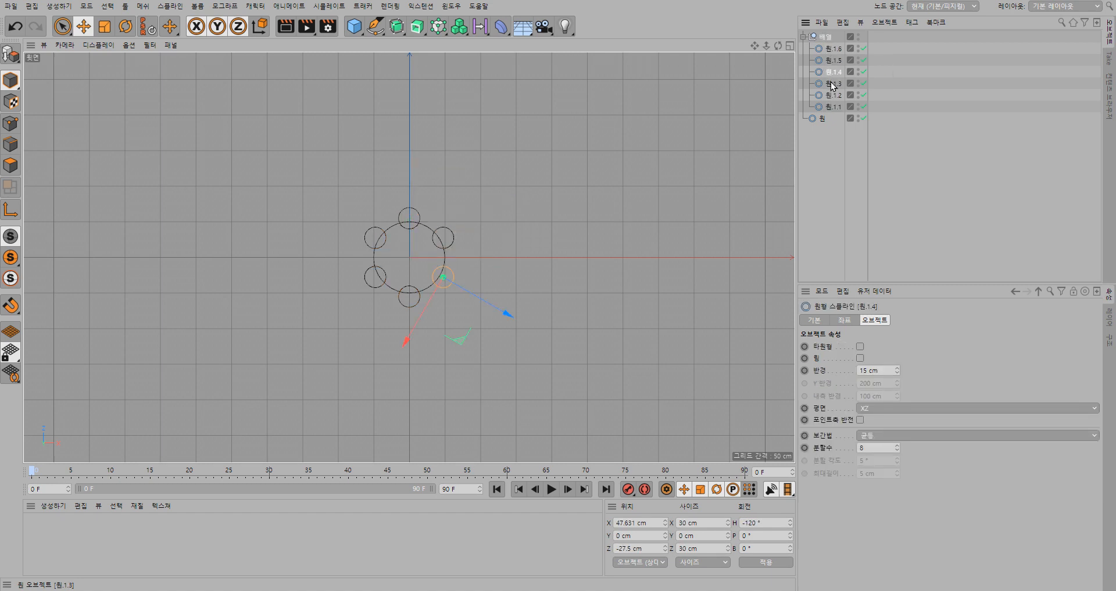
click(834, 83)
click(835, 96)
click(834, 107)
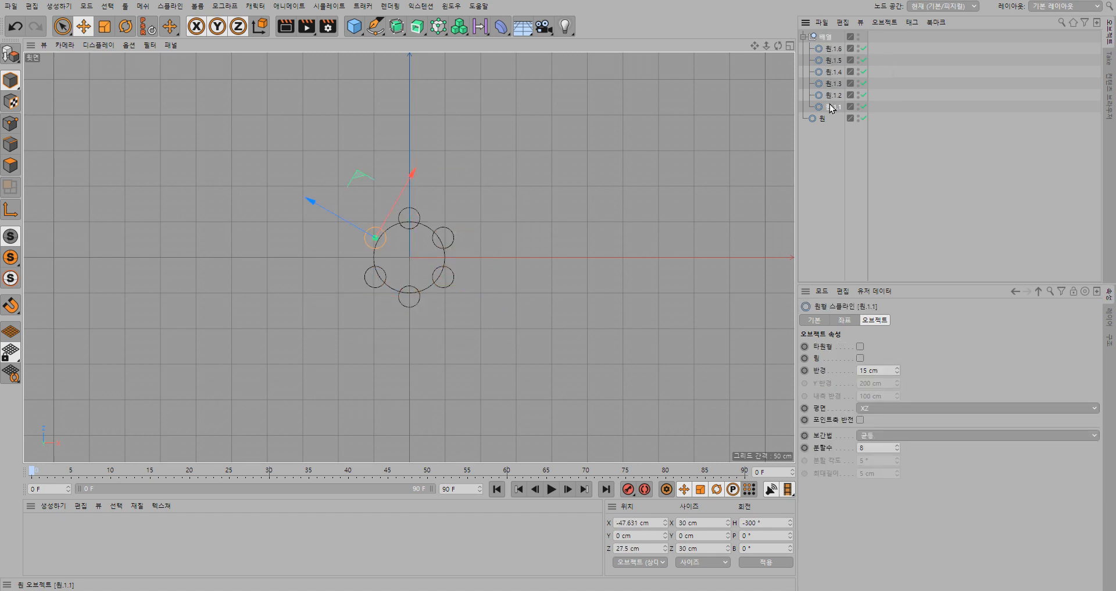
click(836, 84)
click(835, 72)
click(835, 60)
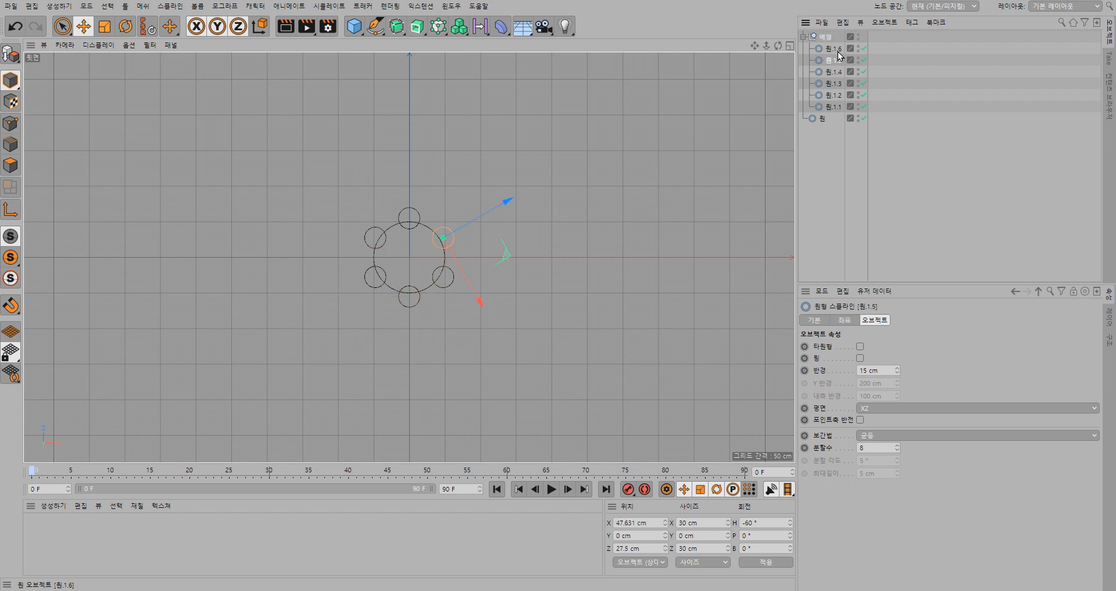
click(835, 49)
click(376, 26)
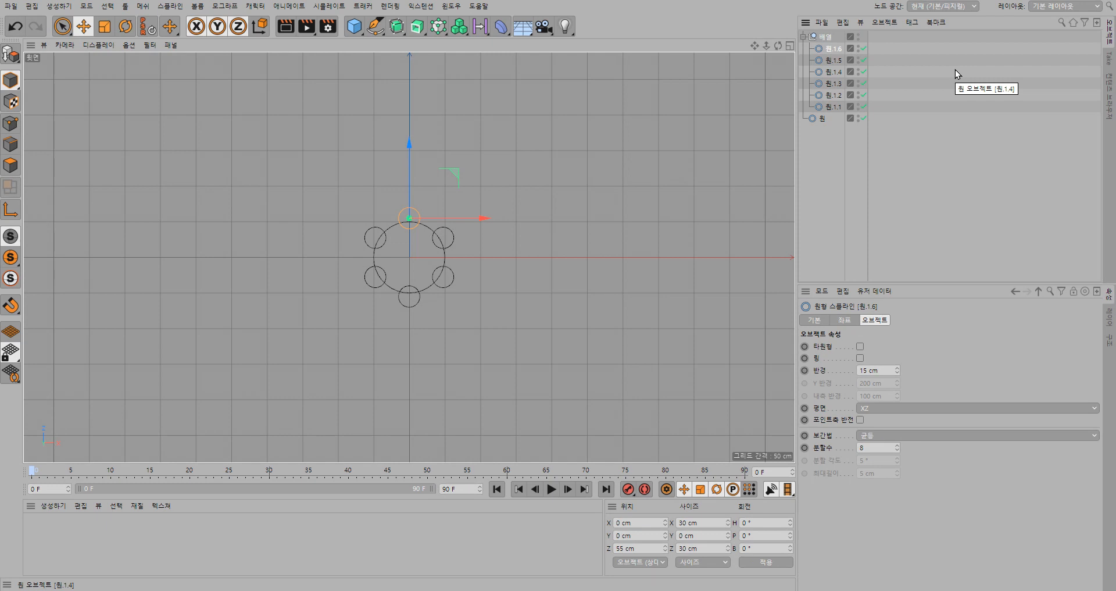
click(834, 61)
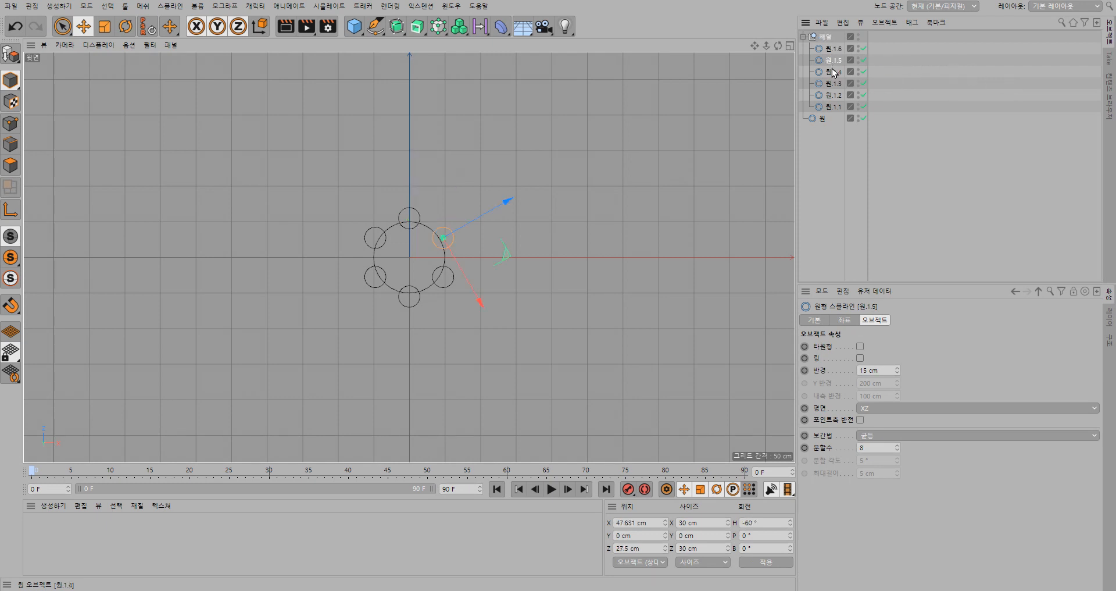
click(835, 72)
click(833, 83)
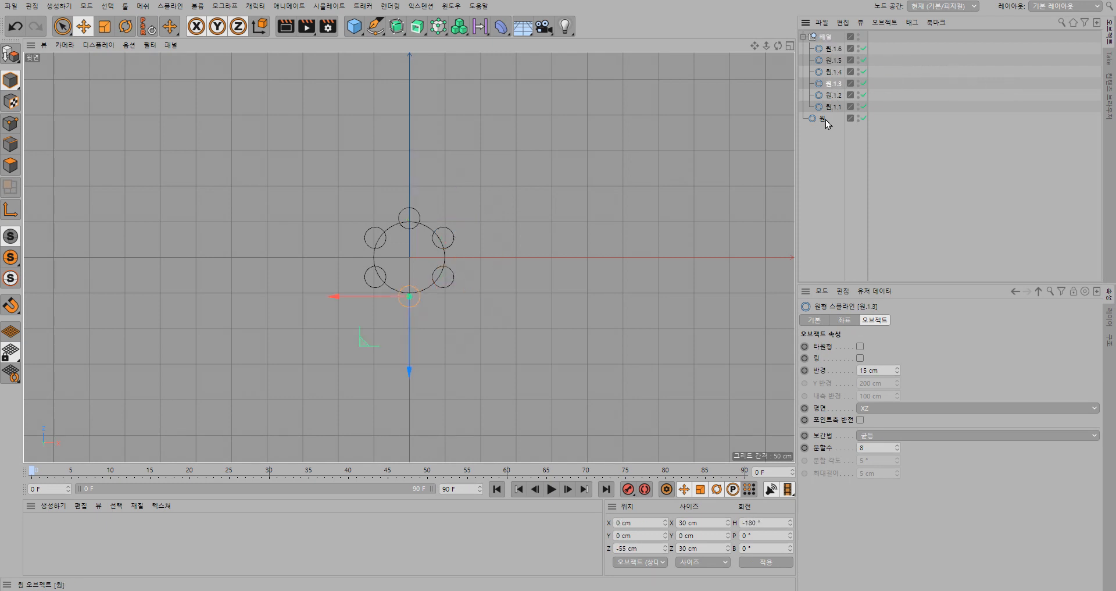
- Merge all six small circles inside the array null into one spline with Connect Objects + Delete
drag(826, 122, 876, 55)
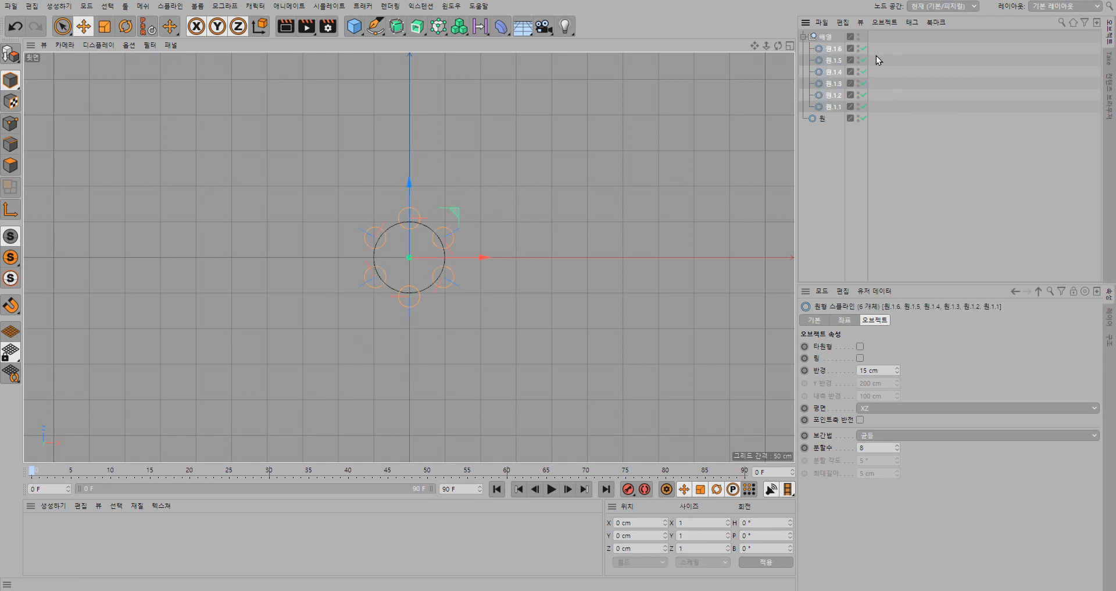
right_click(836, 56)
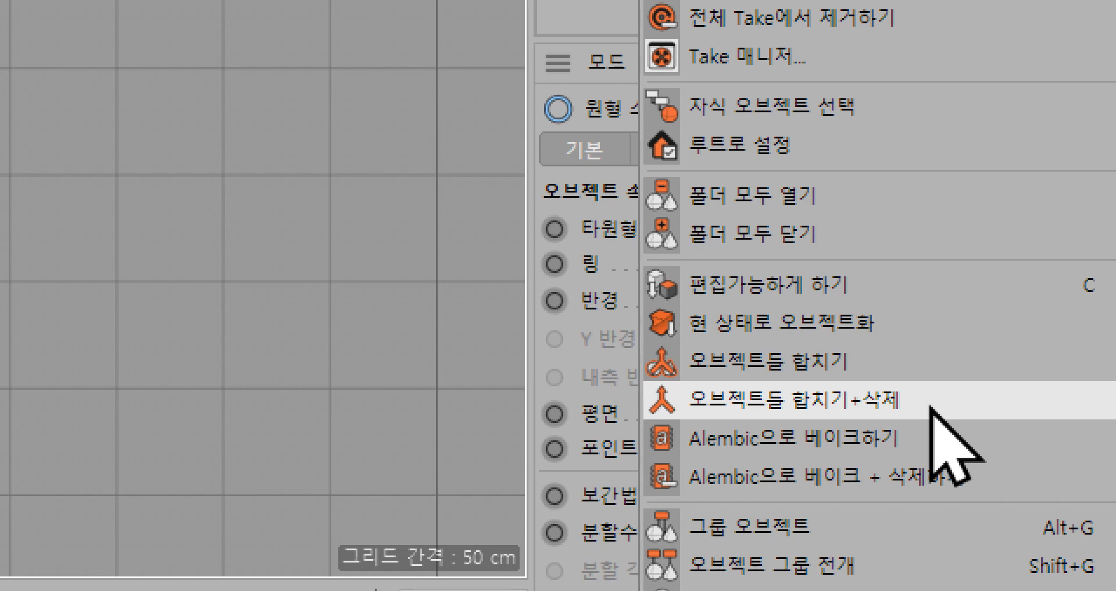
click(932, 409)
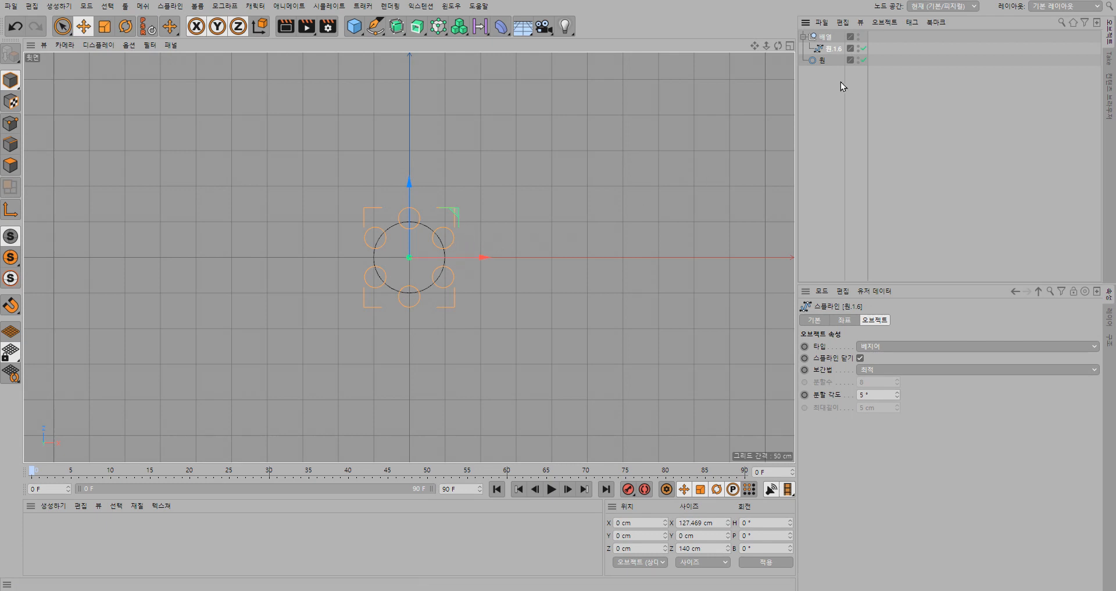
- Move the merged small-circle spline out of the array null and delete the empty null
drag(830, 51, 827, 70)
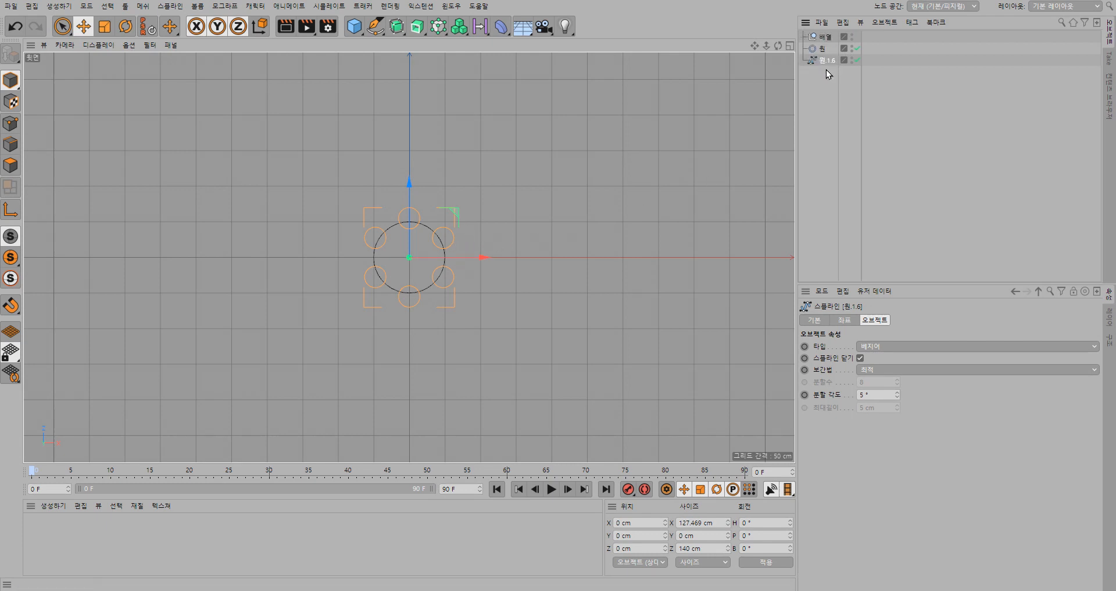
click(826, 39)
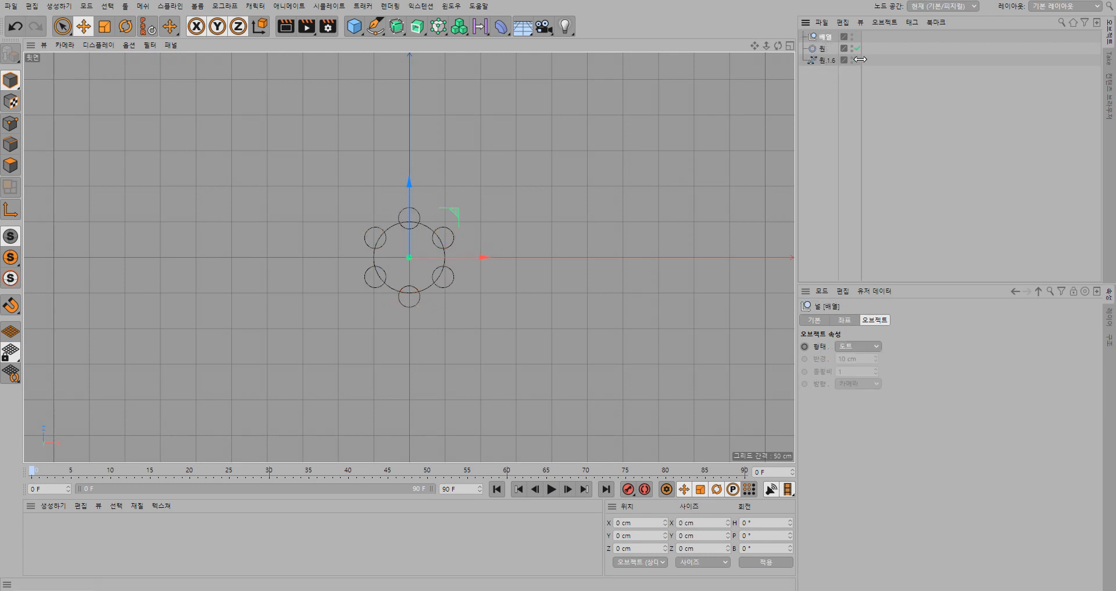
key(Delete)
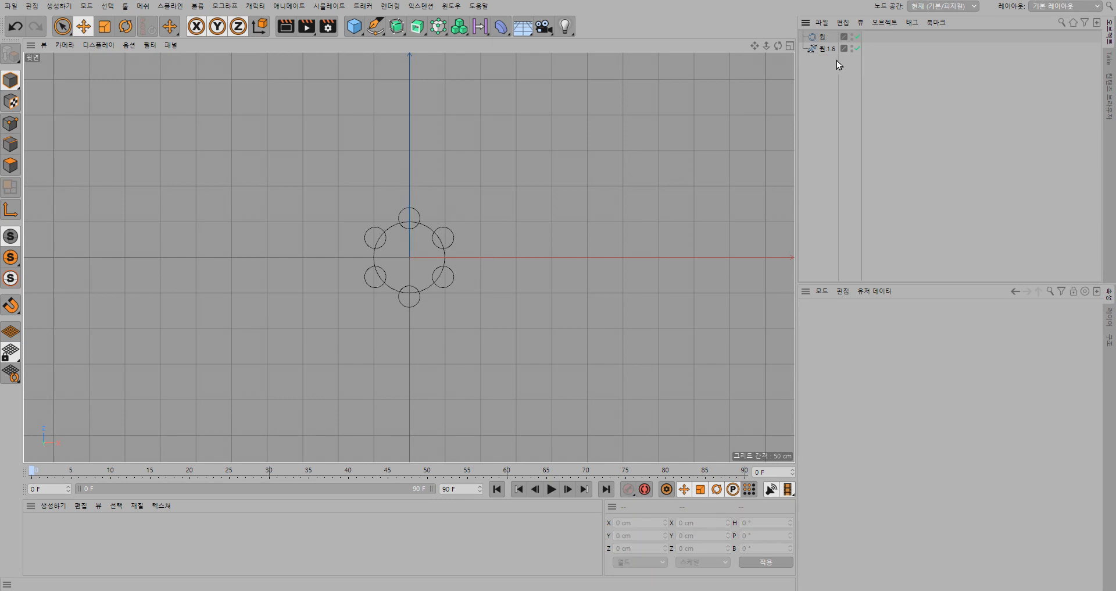
- Try a Spline Subtract with the large circle and the merged small-circle spline selected together
click(825, 50)
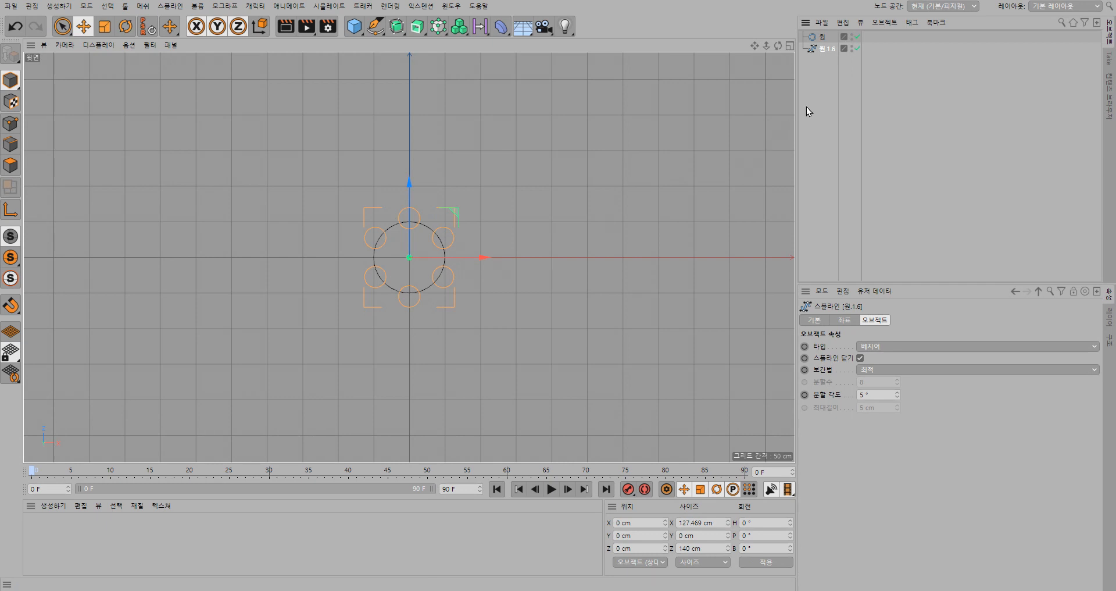
click(822, 37)
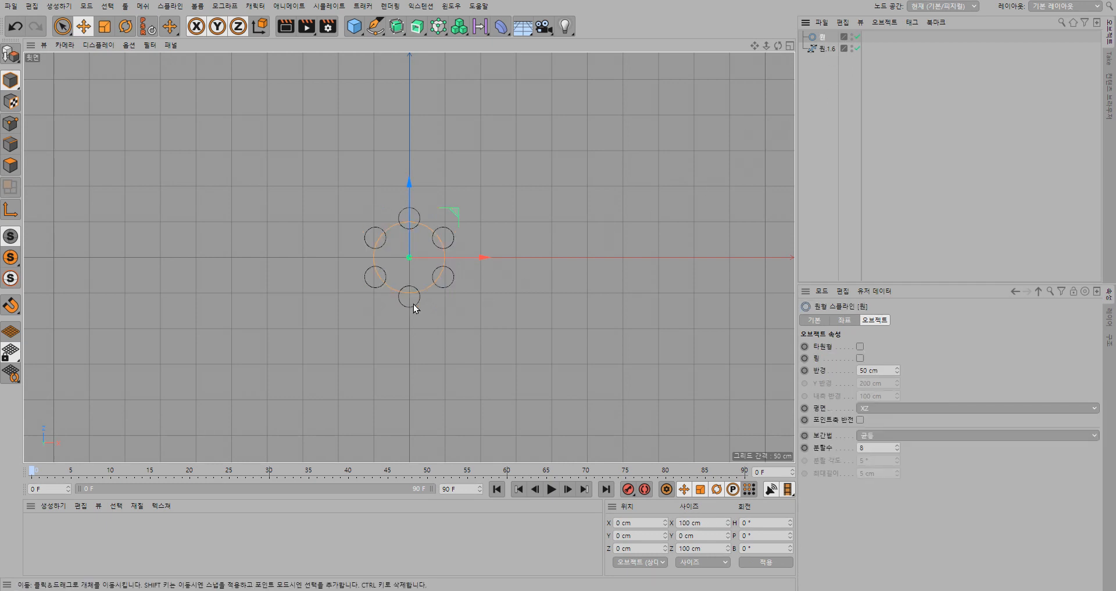
drag(883, 82, 799, 30)
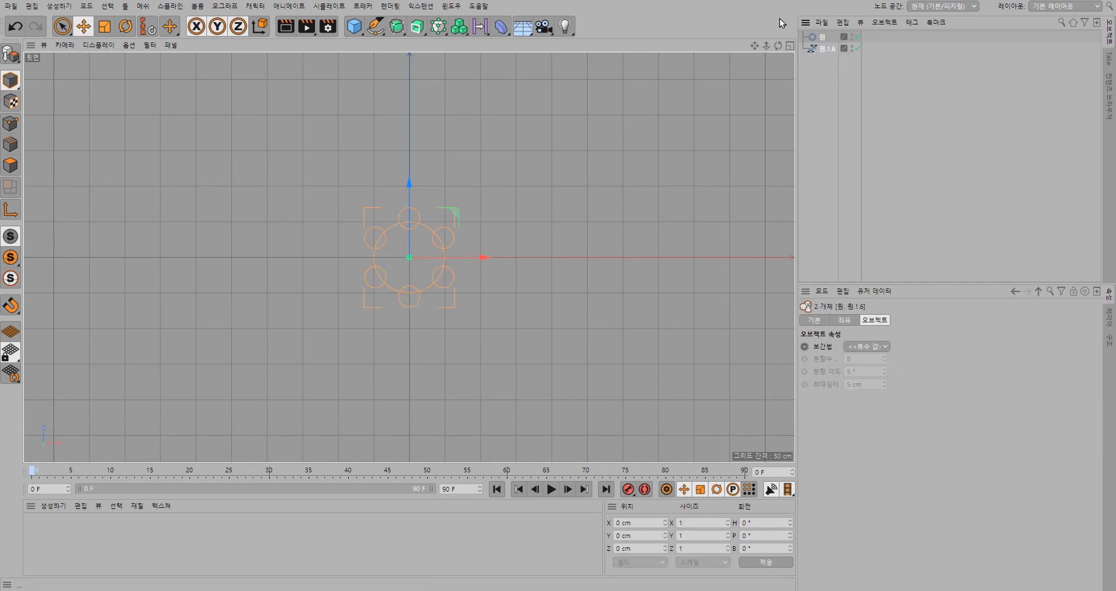
click(375, 26)
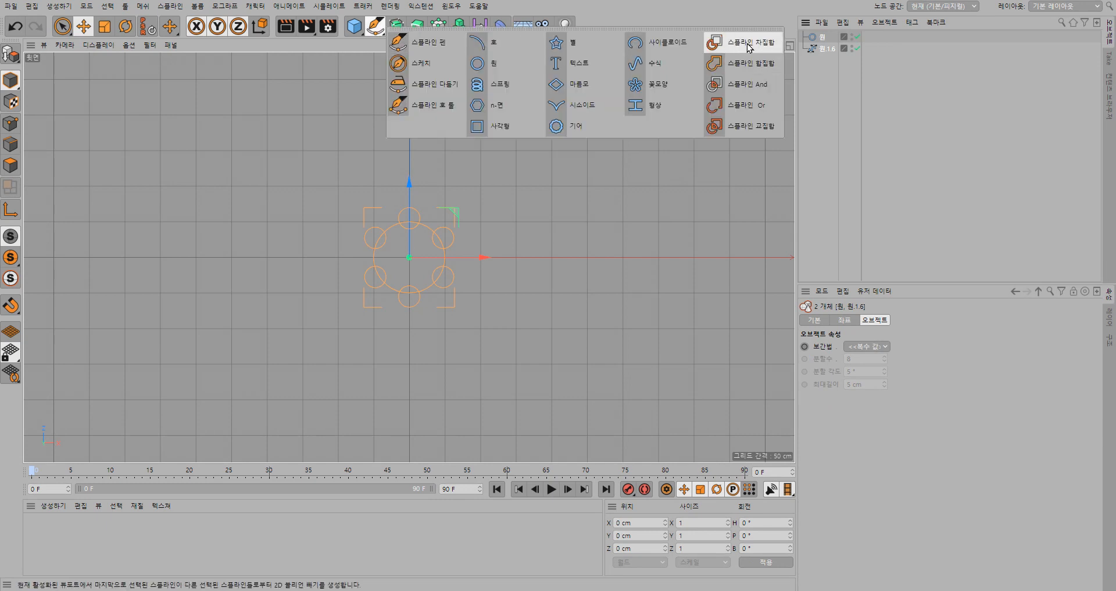
click(749, 44)
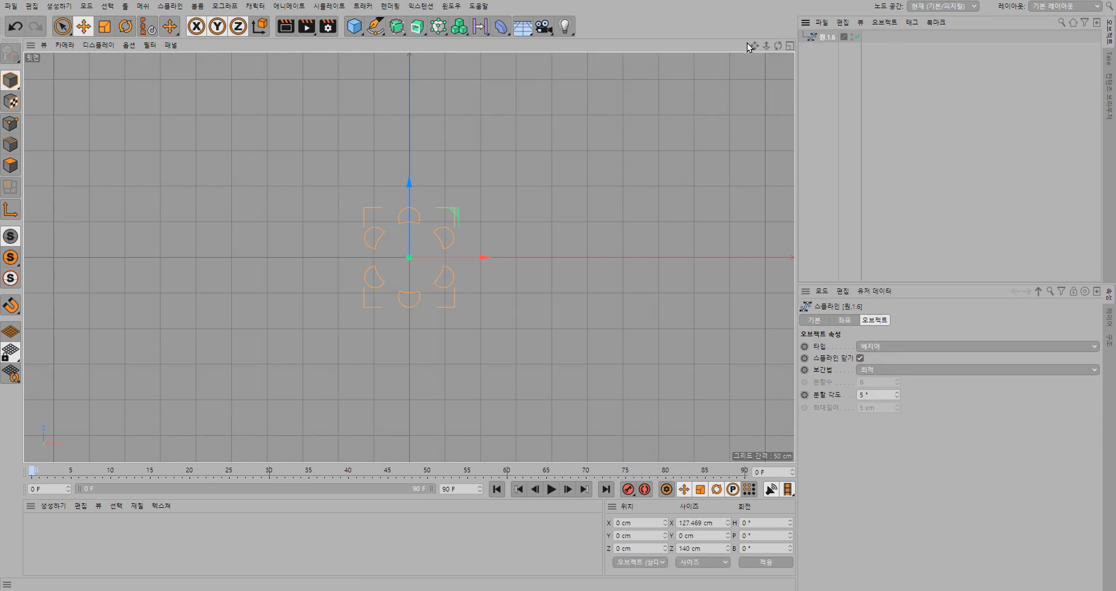
key(ctrl+z)
- Try Spline Subtract again, selecting the large circle first and the merged small-circle spline last
click(830, 54)
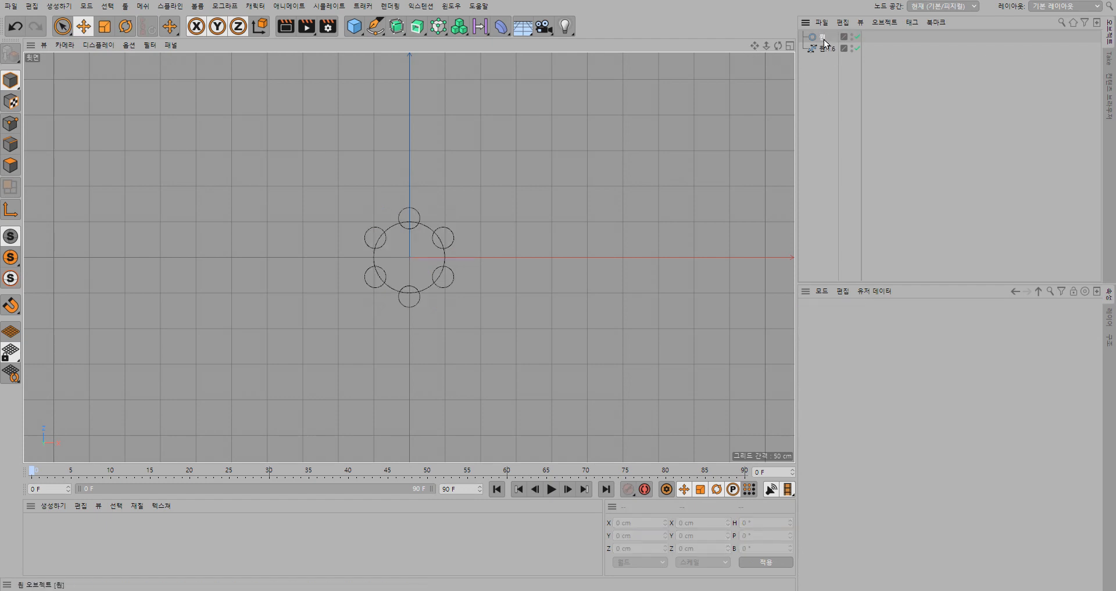
click(822, 37)
shift+click(826, 49)
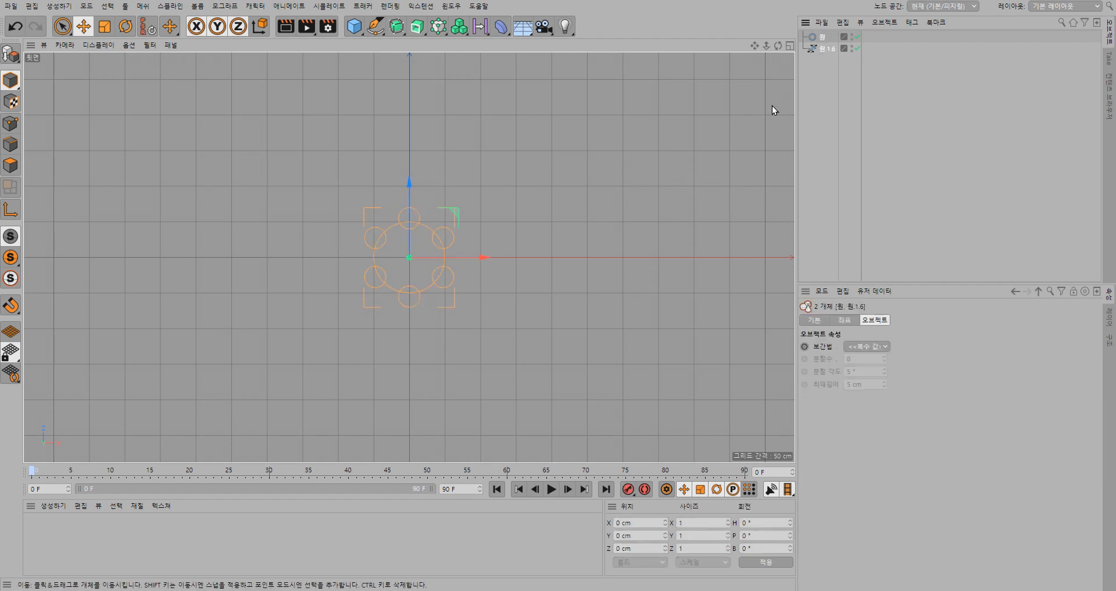
click(375, 26)
click(723, 50)
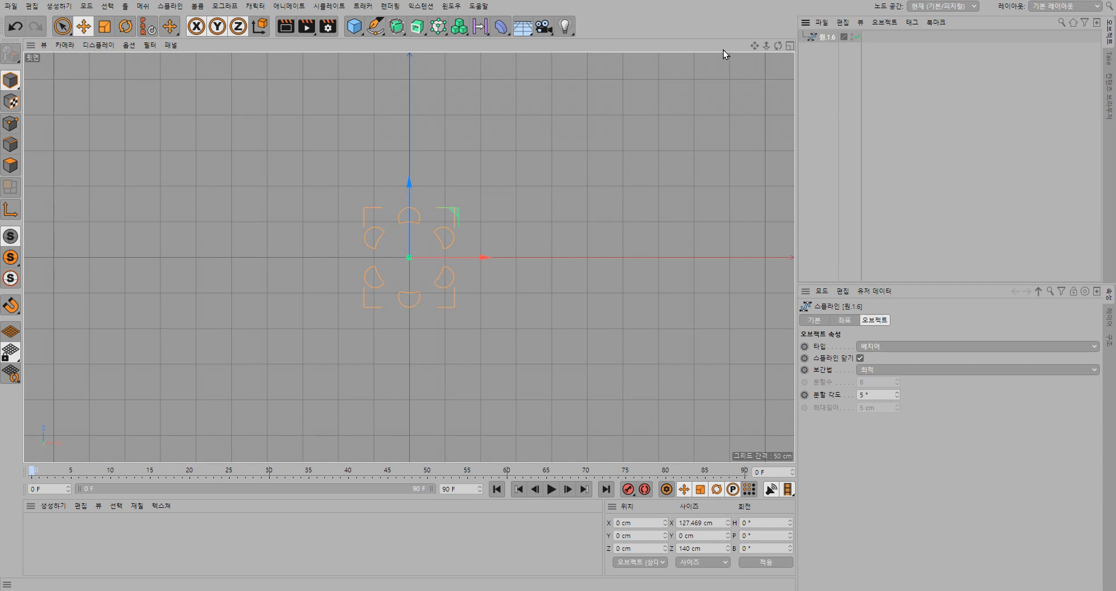
key(ctrl+z)
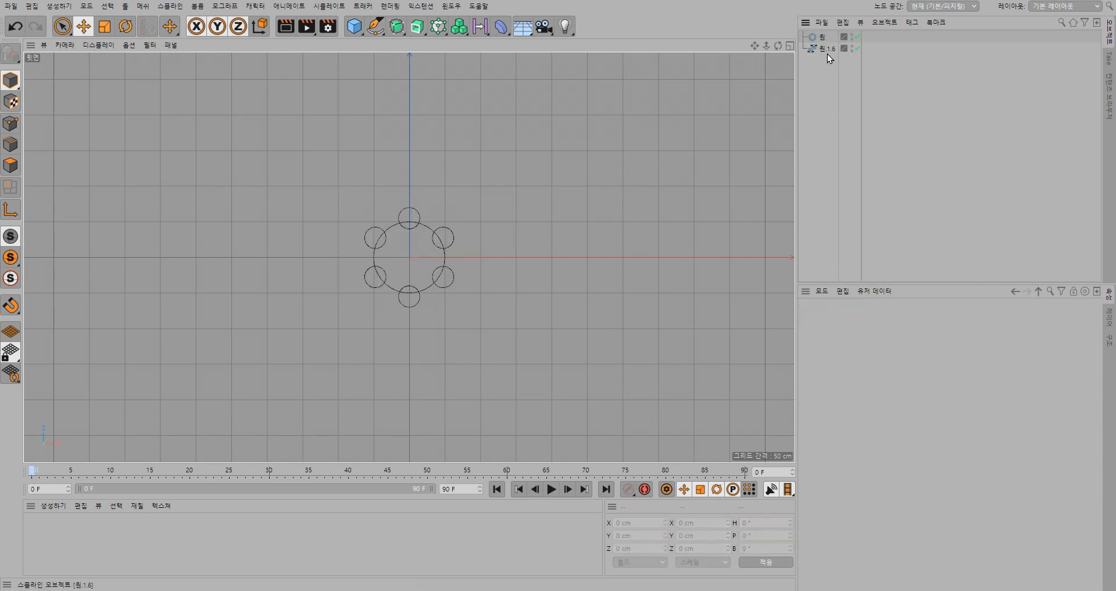
- Subtract the merged small circles from the large circle with Spline Subtract, selecting the small-circle spline first and the large circle last
click(825, 50)
shift+click(823, 38)
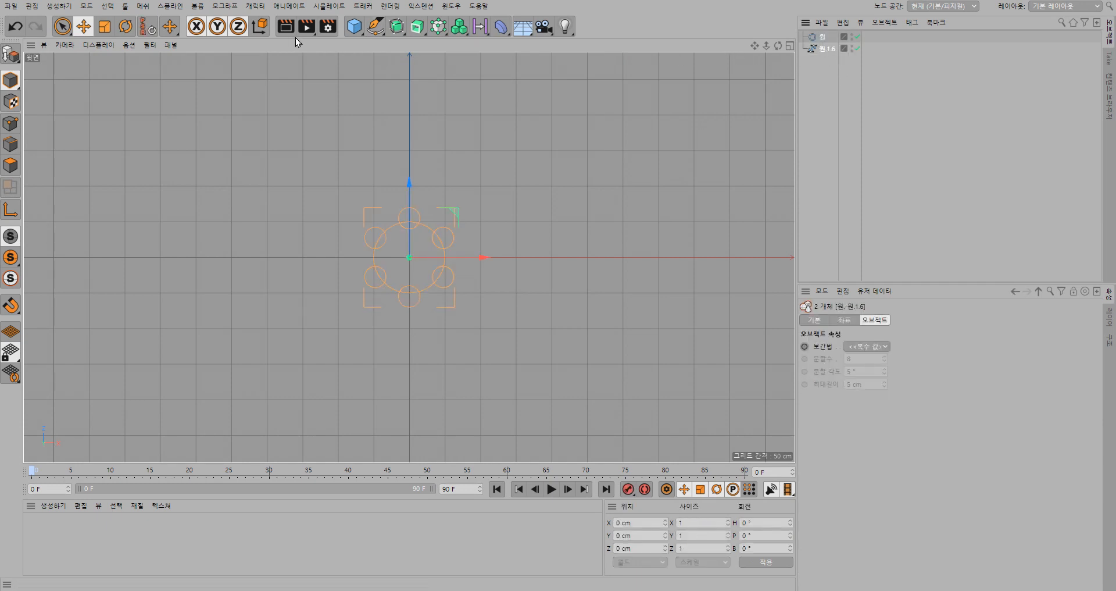
click(377, 27)
click(715, 45)
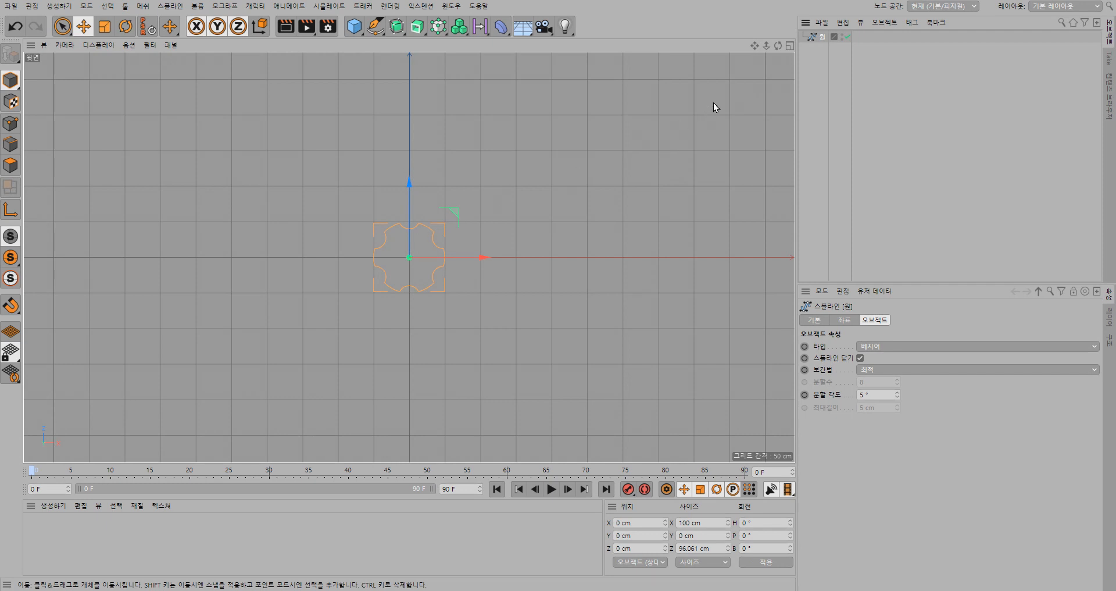
- Return to the four-view layout, add an Extrude object and make the notched spline its child
click(790, 46)
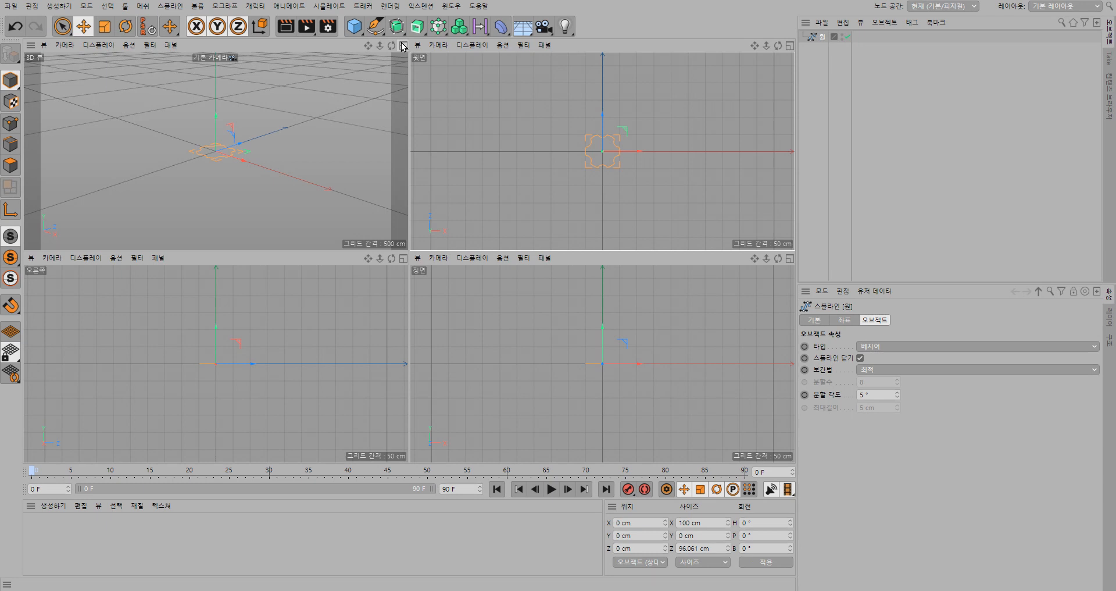
click(417, 26)
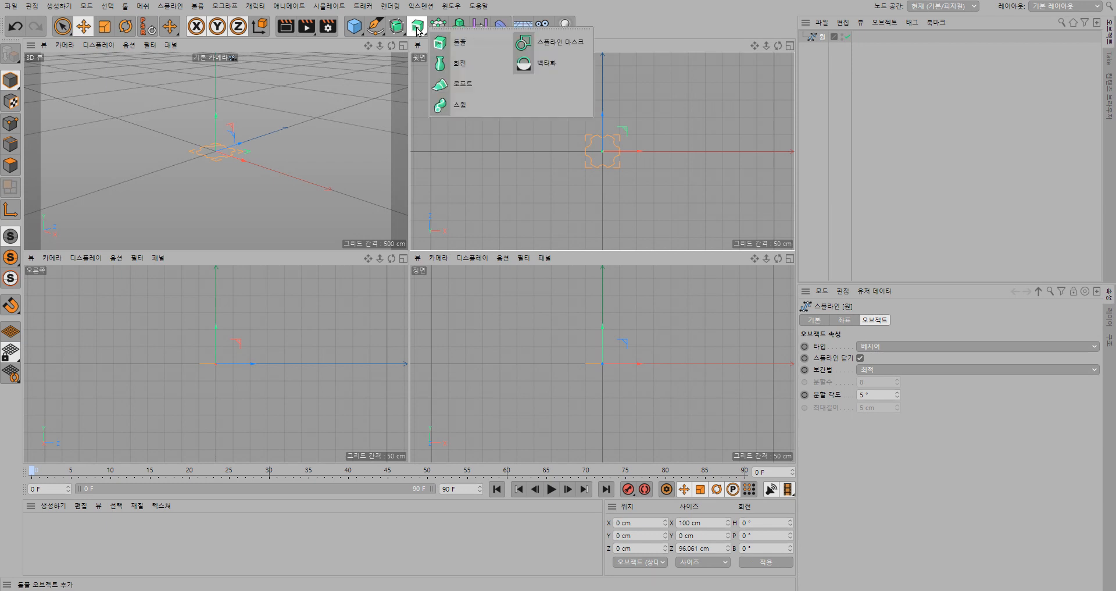
click(454, 44)
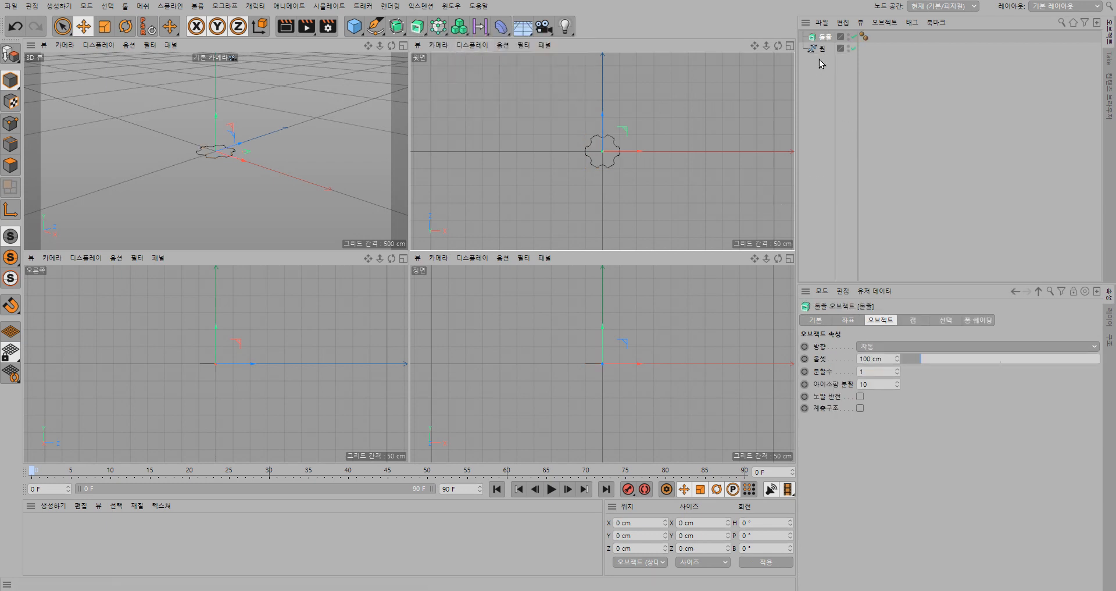
drag(822, 49, 828, 40)
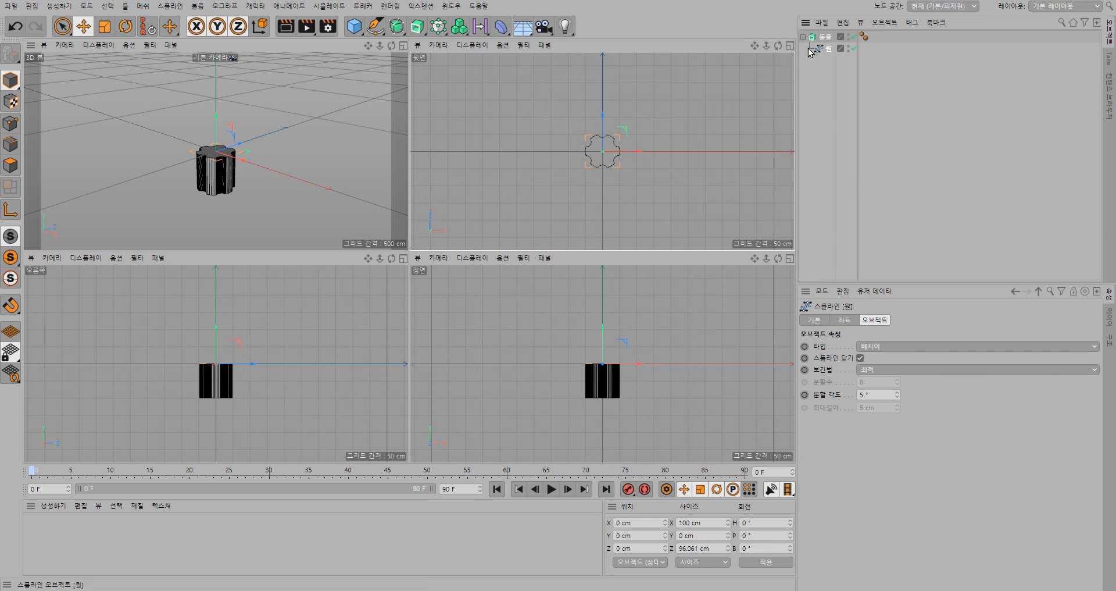
- Set the Extrude object's offset to 300 cm and its subdivision count to 70
click(825, 36)
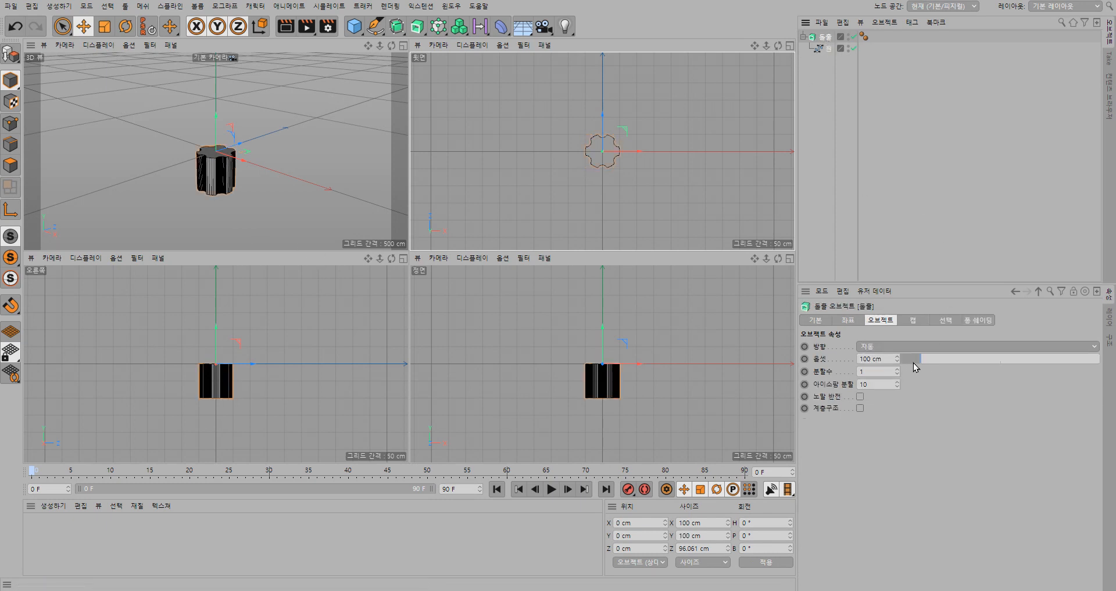
drag(898, 360, 970, 359)
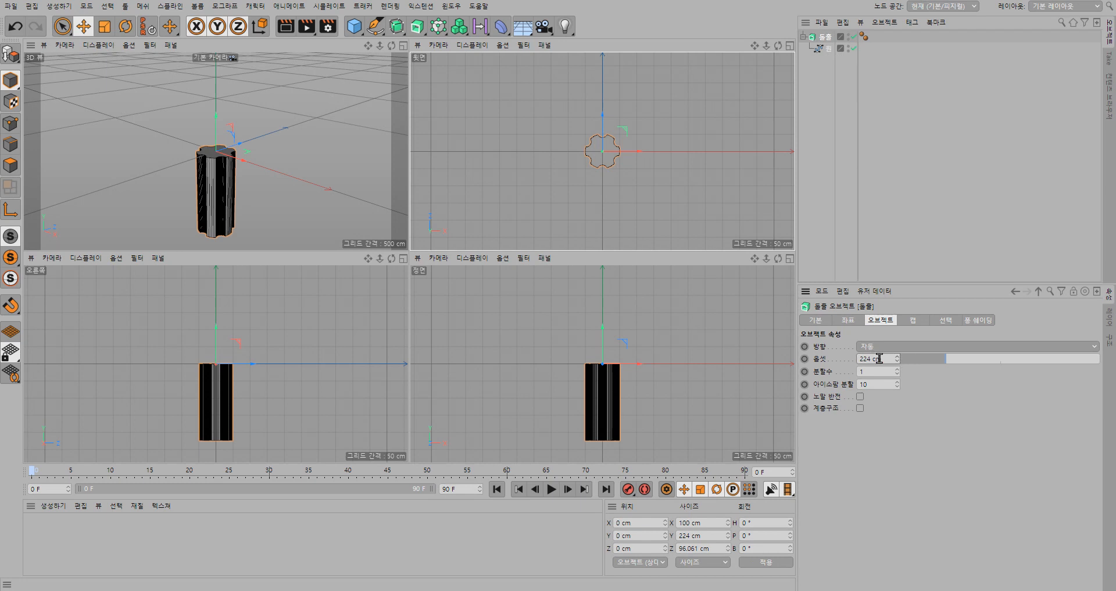
drag(872, 359, 851, 365)
text(300)
key(Return)
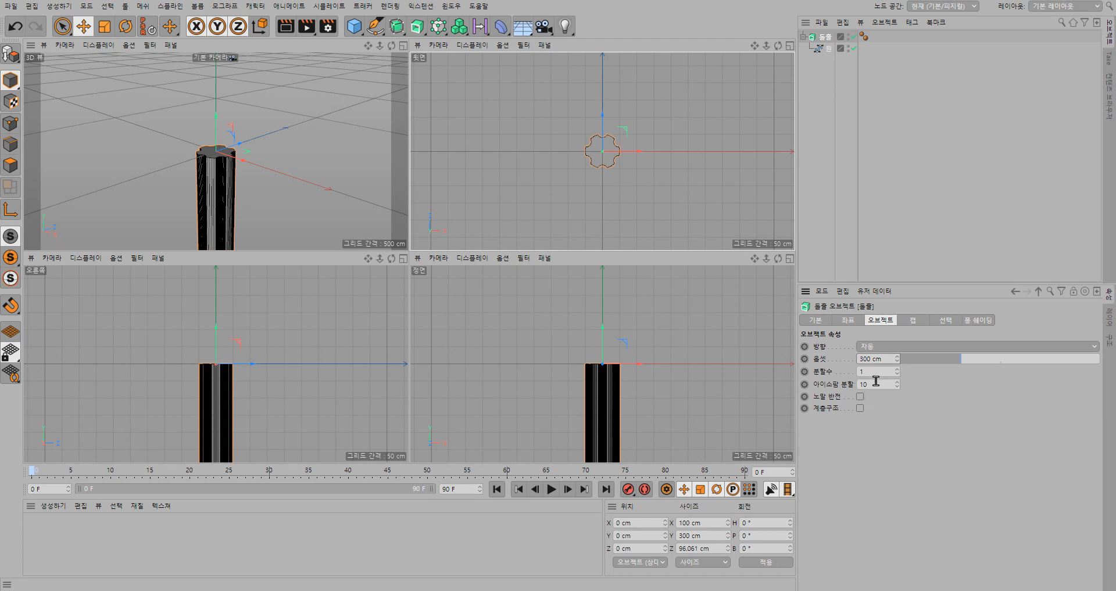
drag(889, 372, 861, 373)
text(70)
key(Return)
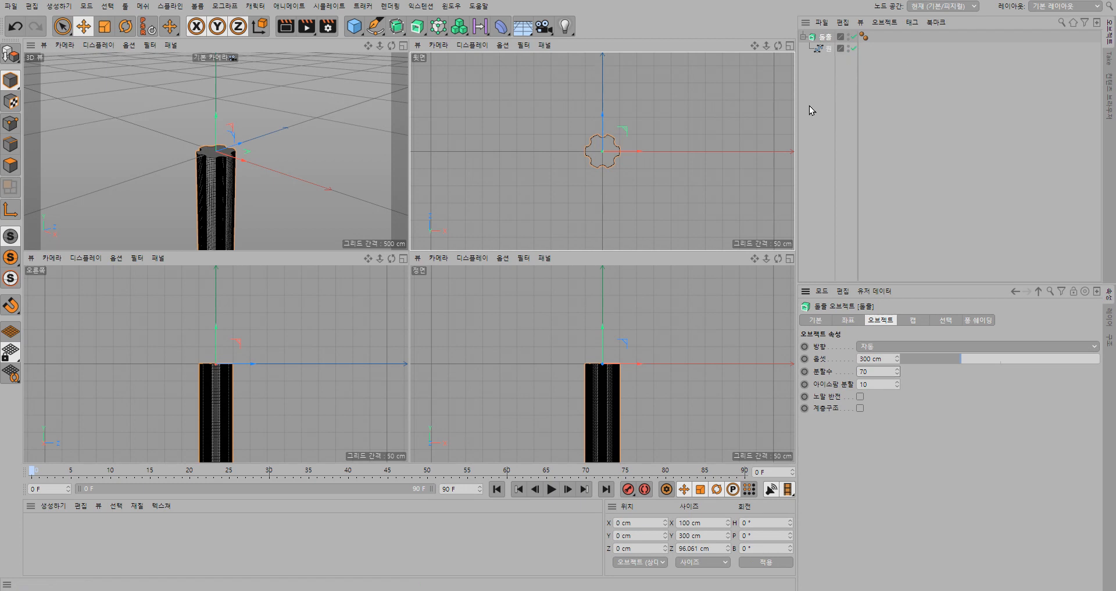
- Compare the Extrude object with its child spline, disabling the Extrude and enabling it again
click(813, 87)
click(826, 37)
click(828, 52)
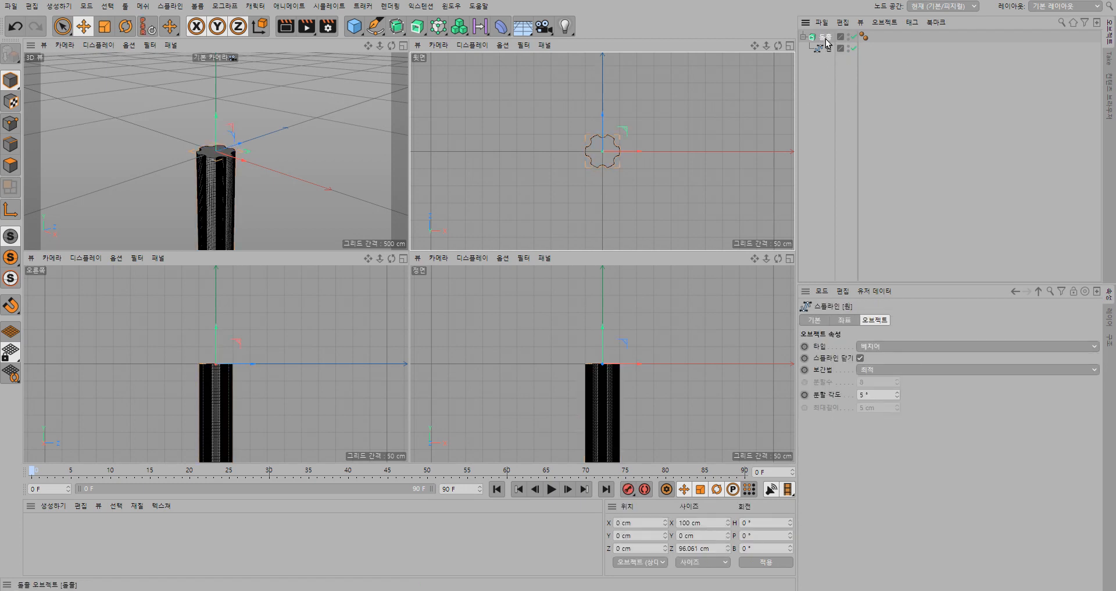
click(826, 36)
click(827, 49)
click(828, 37)
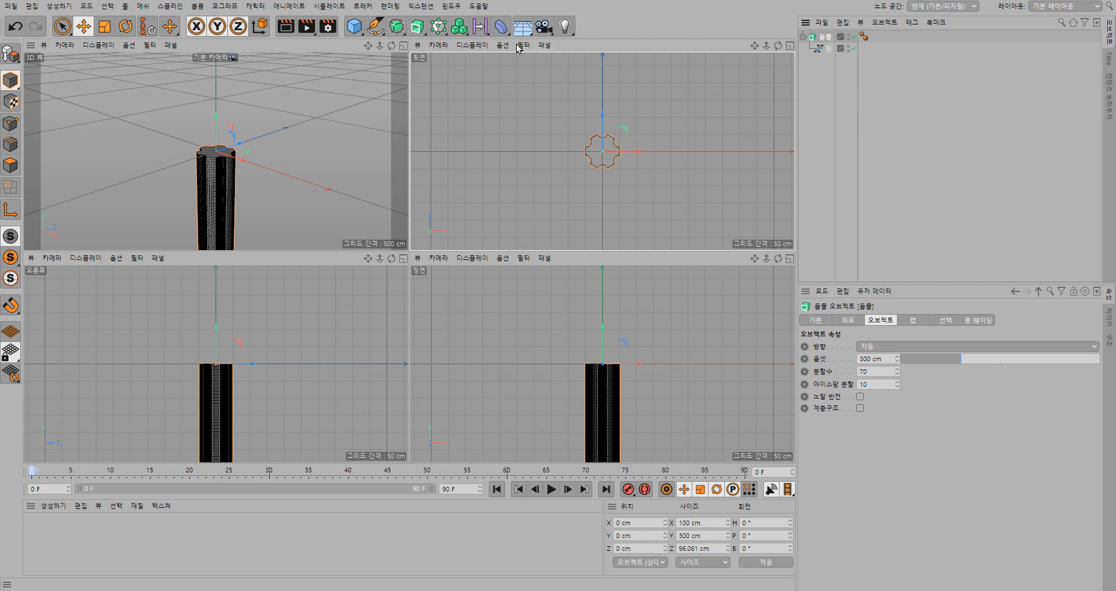
click(852, 37)
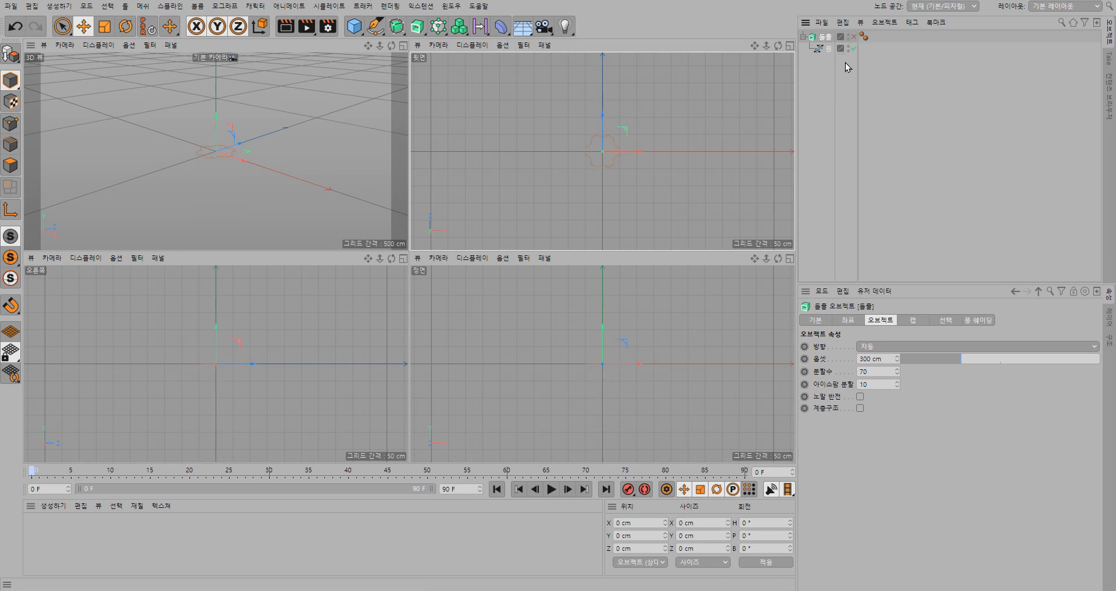
click(854, 37)
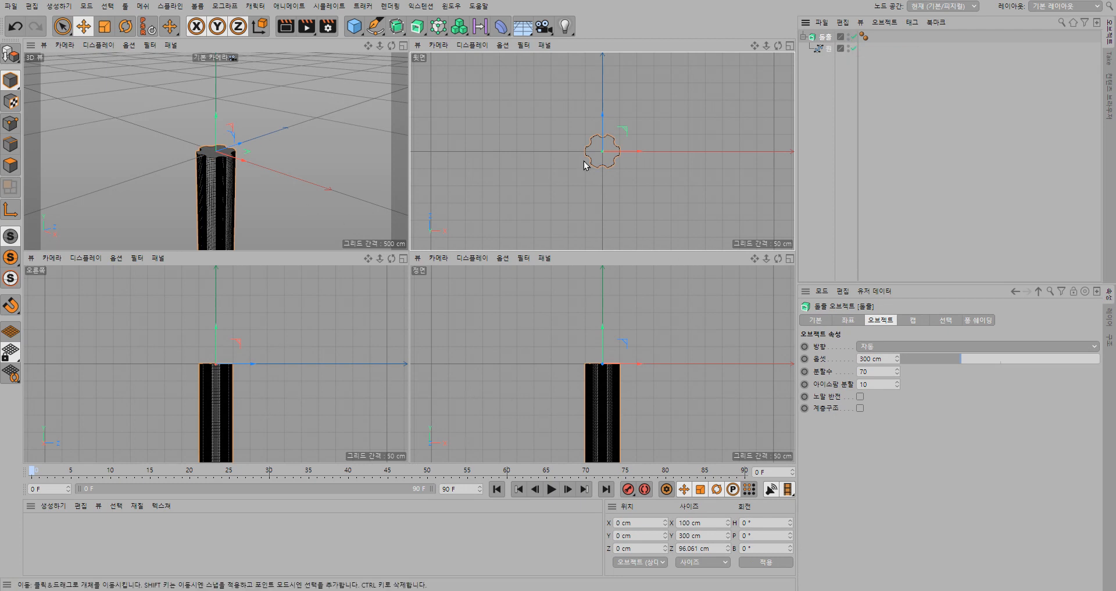
- Add a Twist deformer as a child of the Extrude object, fit it to the parent and set its angle to 360°
click(499, 29)
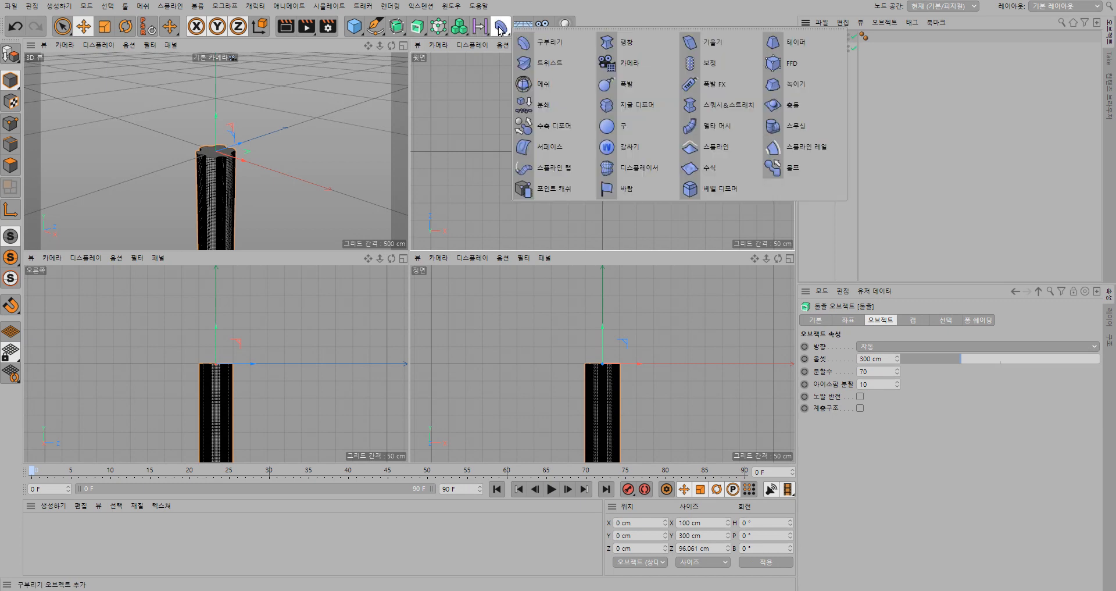
click(556, 70)
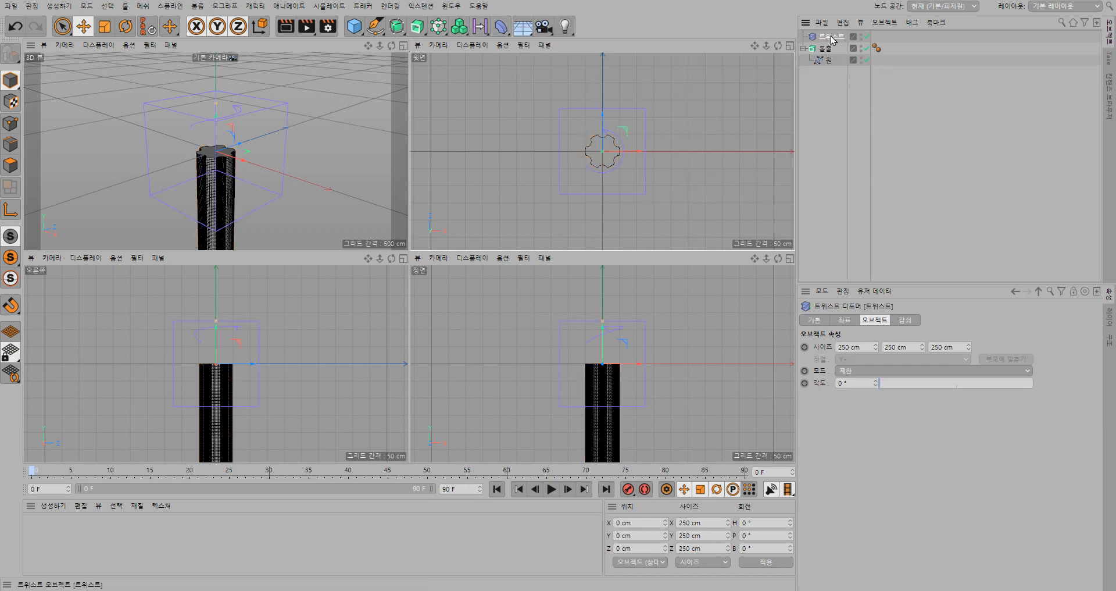
drag(833, 40, 830, 52)
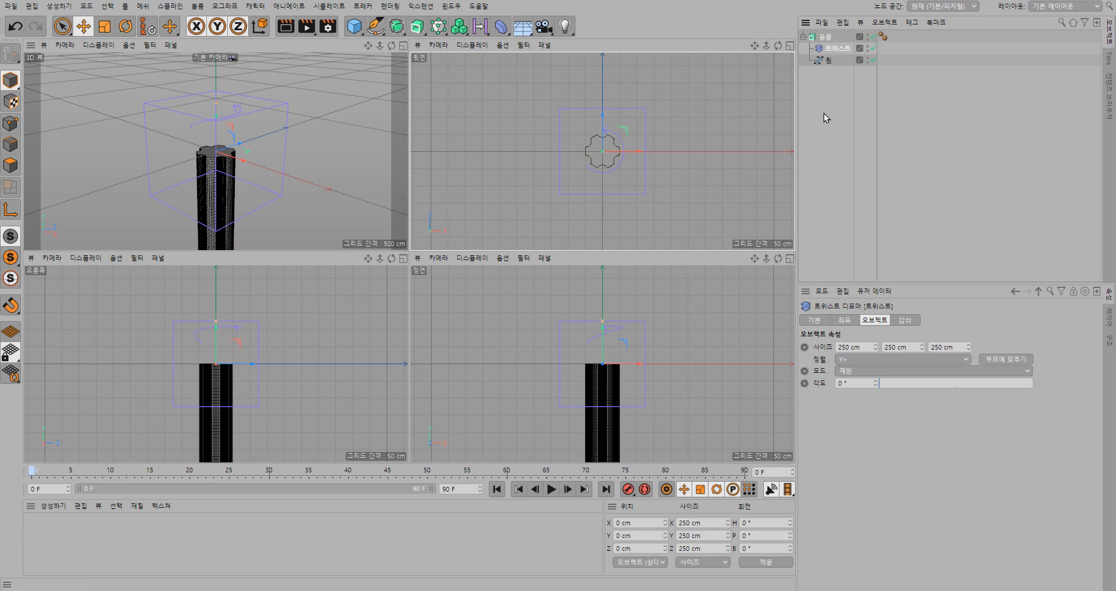
click(1008, 360)
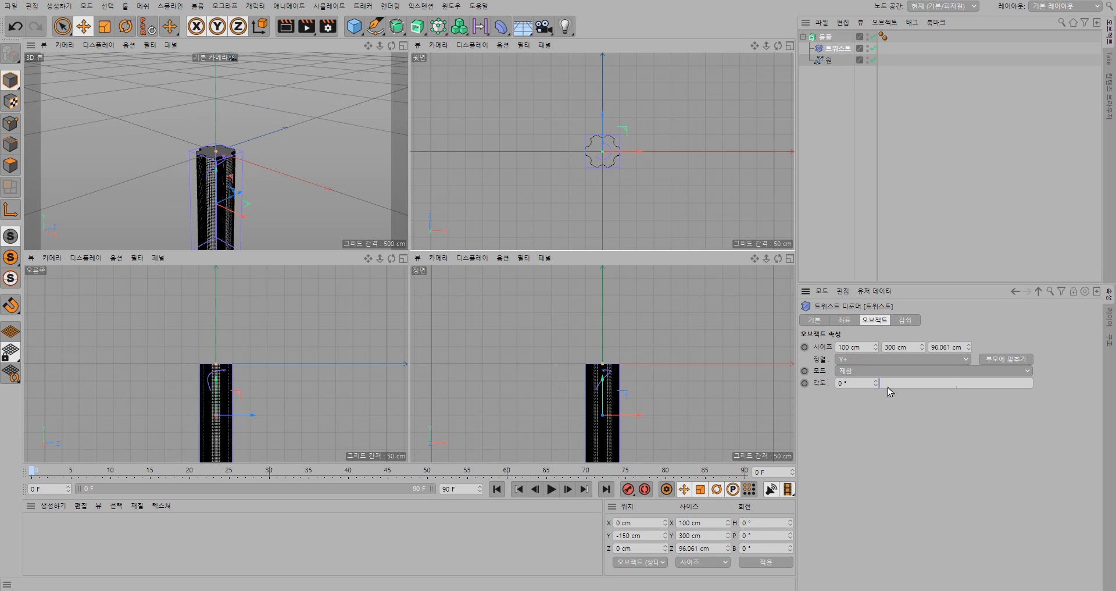
drag(889, 385, 1087, 381)
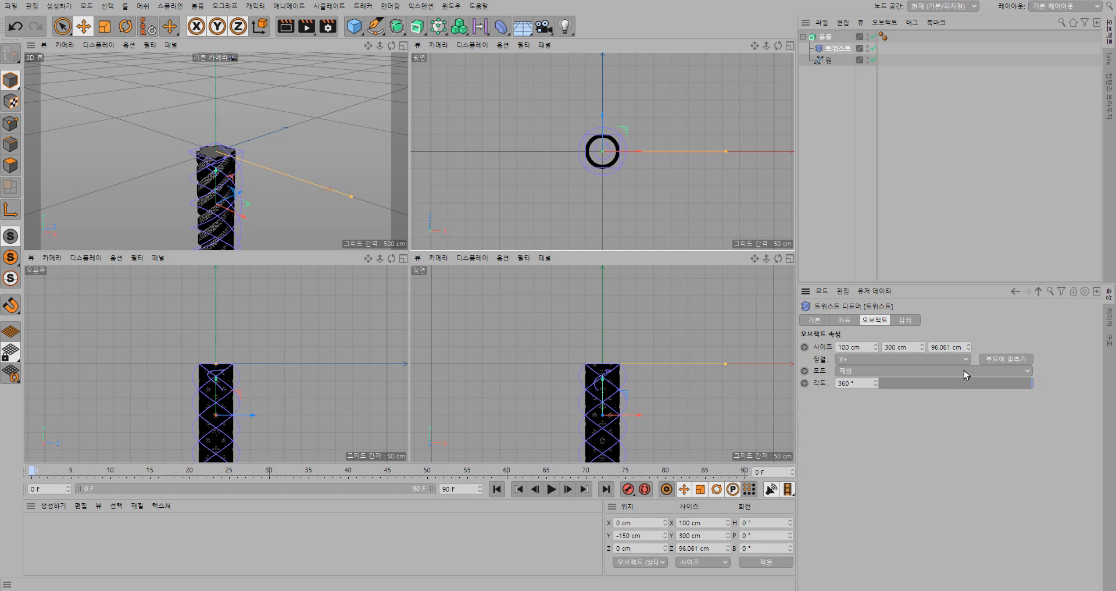
- Add a Cylinder primitive at the top of the twisted column and set its rotation segments to 6
click(375, 35)
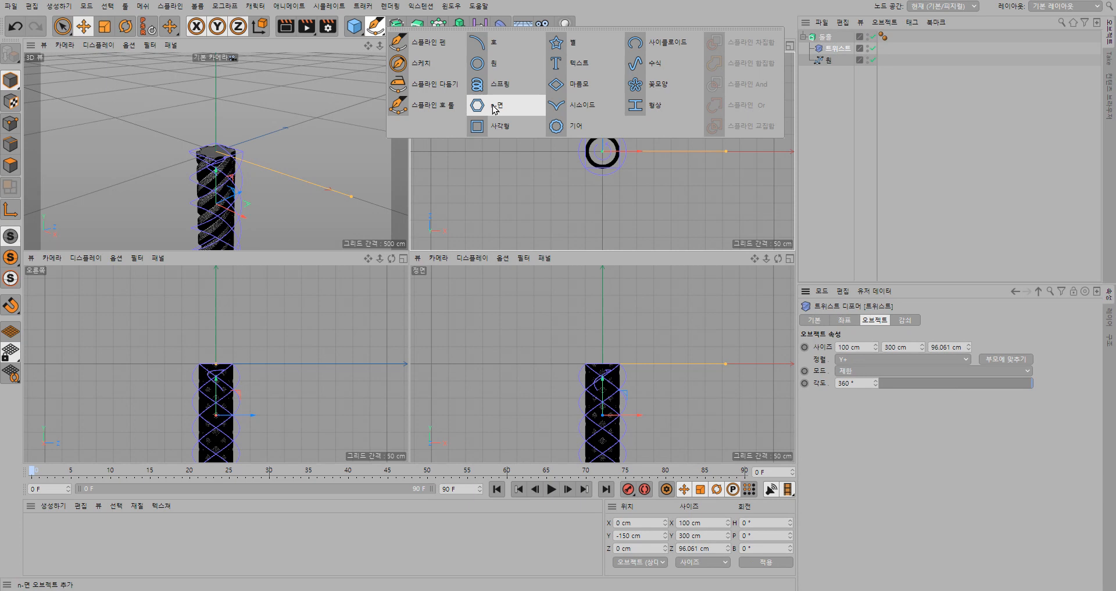
click(362, 32)
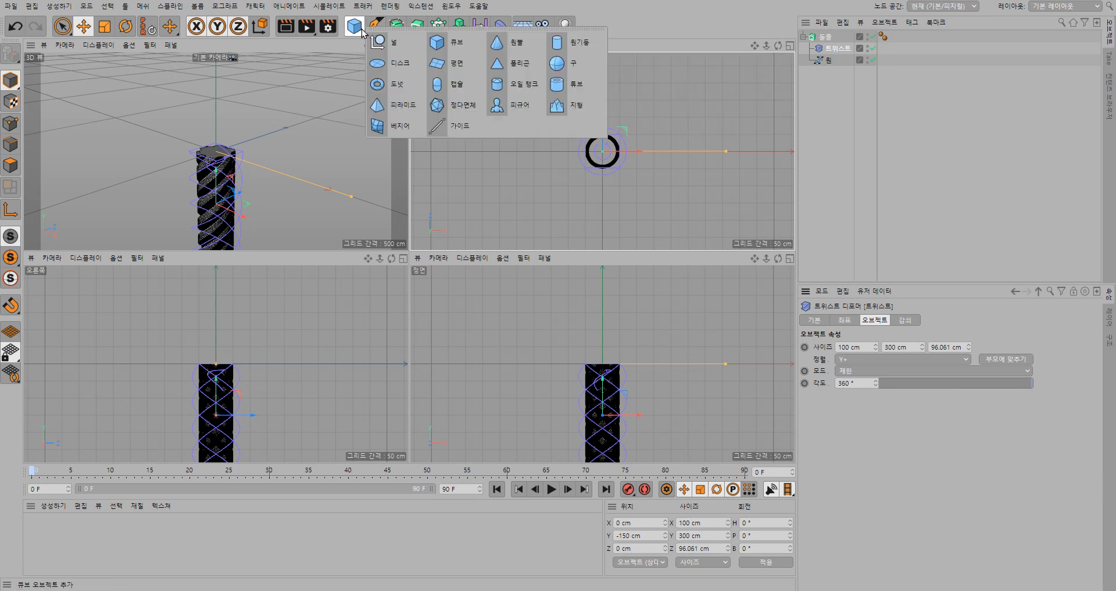
click(583, 43)
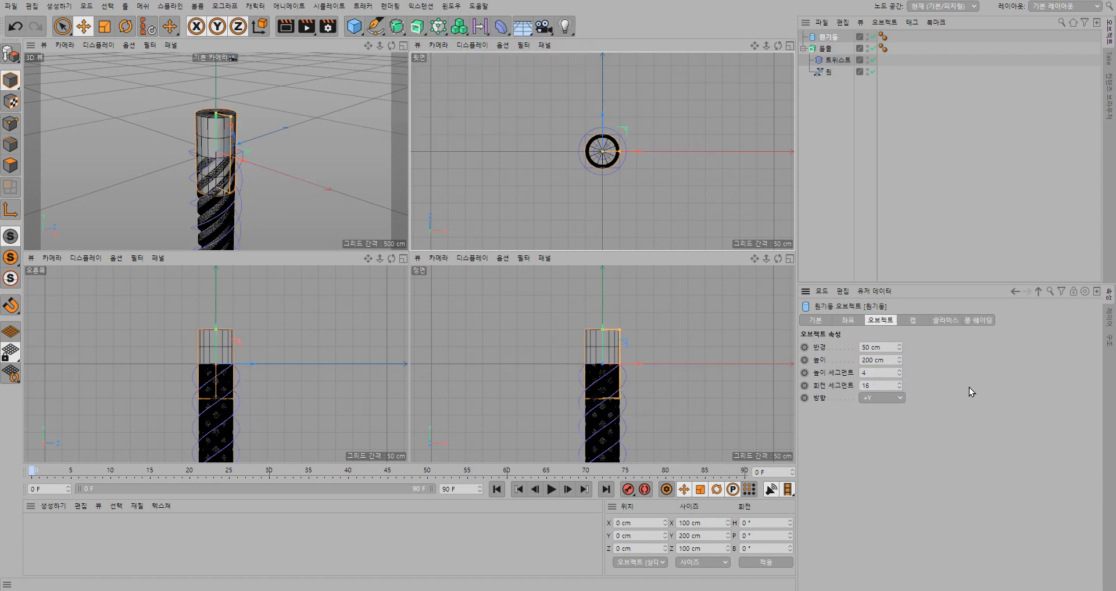
click(883, 385)
text(8)
key(Return)
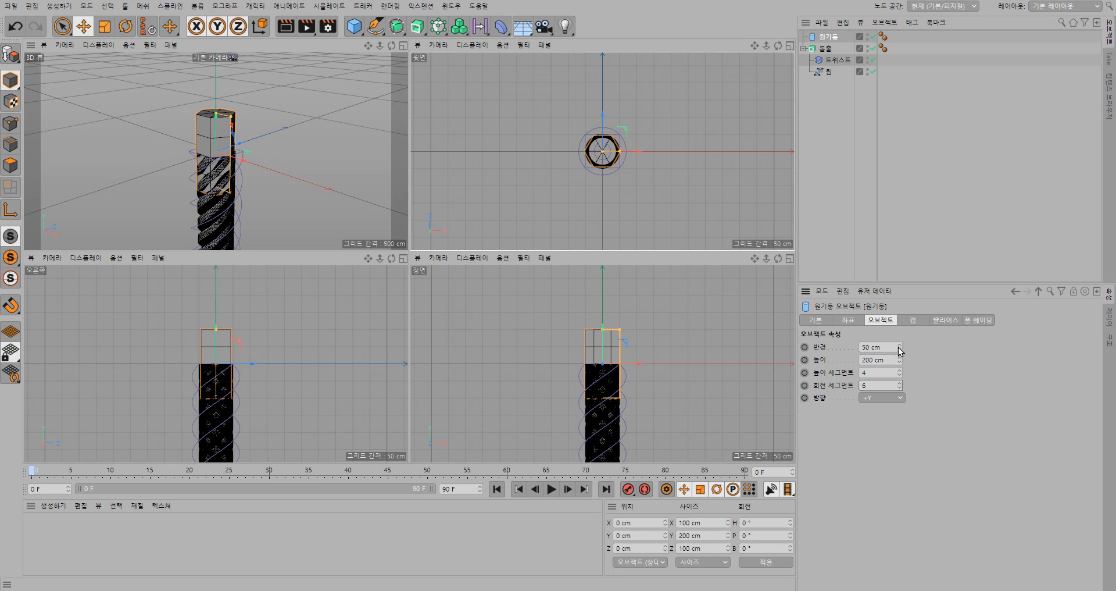
- Set the cylinder's radius to 80 cm and its height segments to 1
drag(899, 349, 872, 350)
double_click(868, 351)
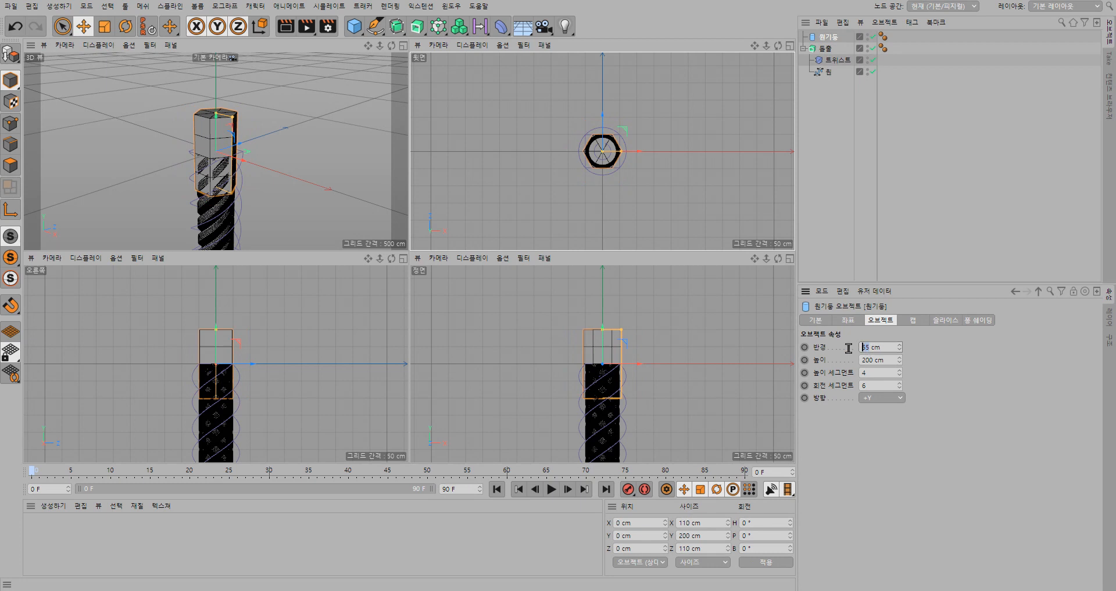
key(Return)
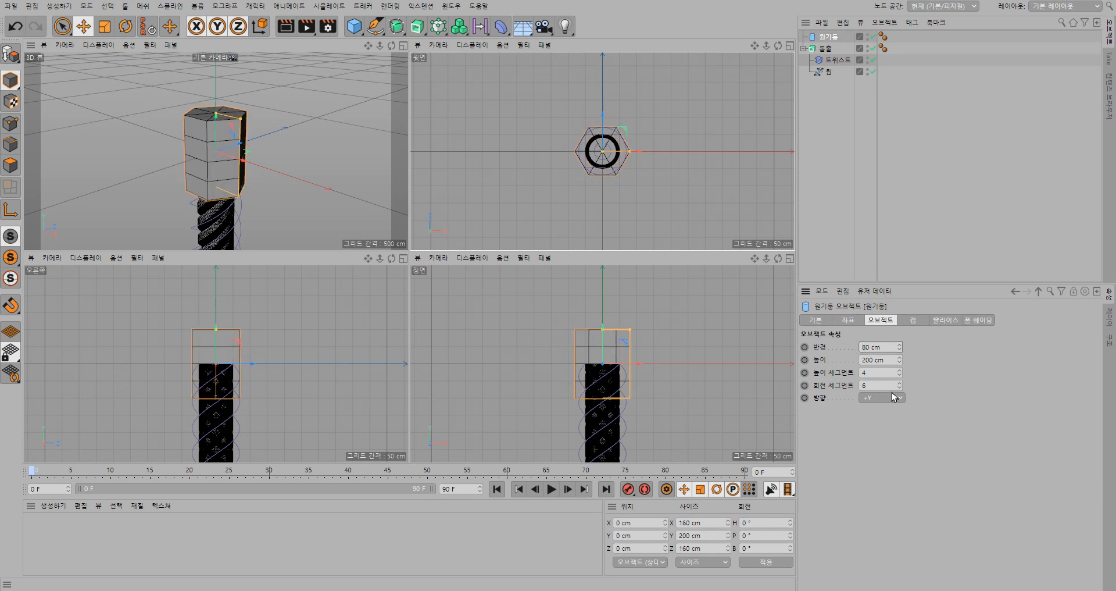
drag(900, 373, 900, 385)
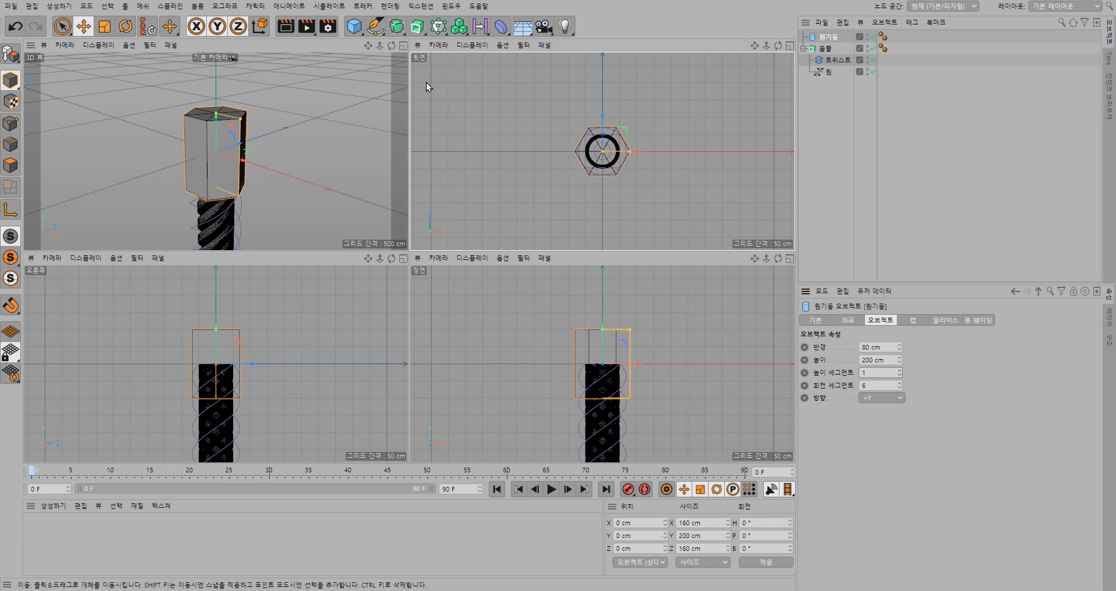
- Set the hexagonal cylinder's height to 50 cm and deselect it
click(375, 27)
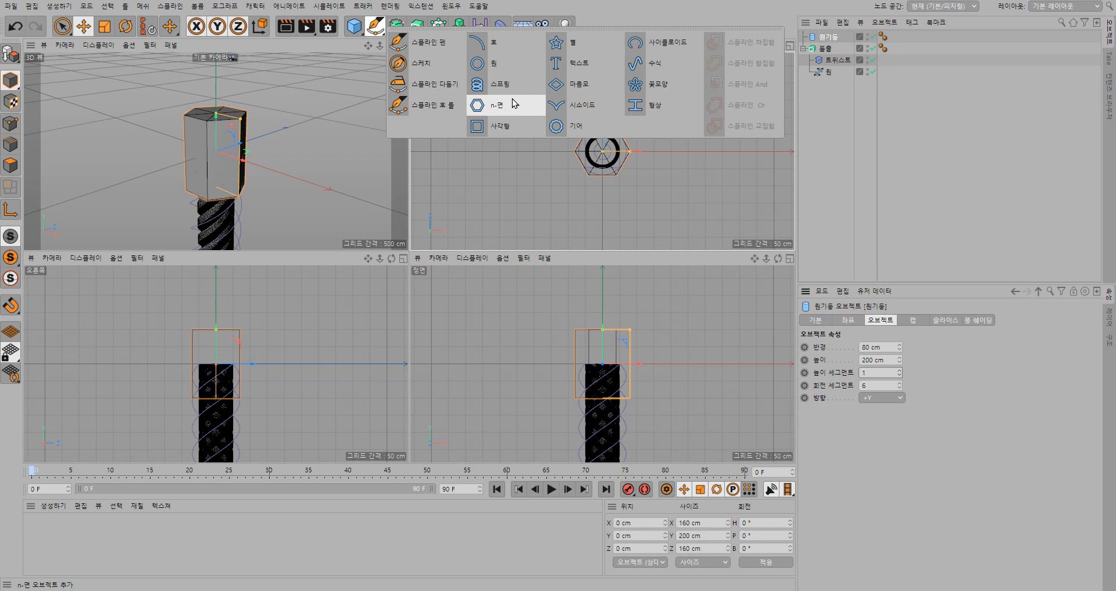
click(444, 176)
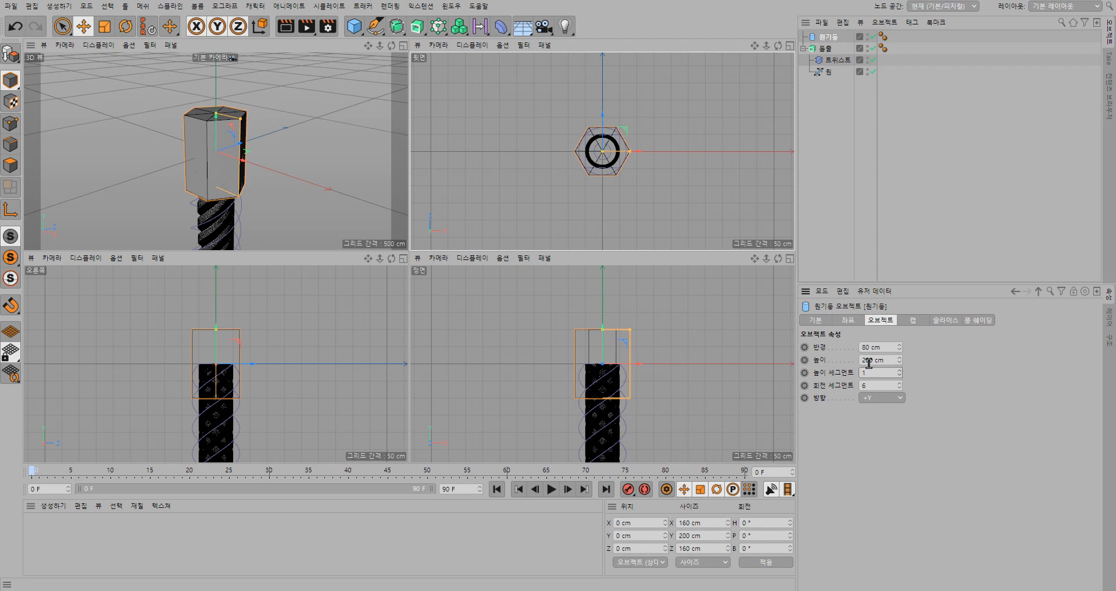
drag(874, 362, 846, 363)
text(50)
key(Return)
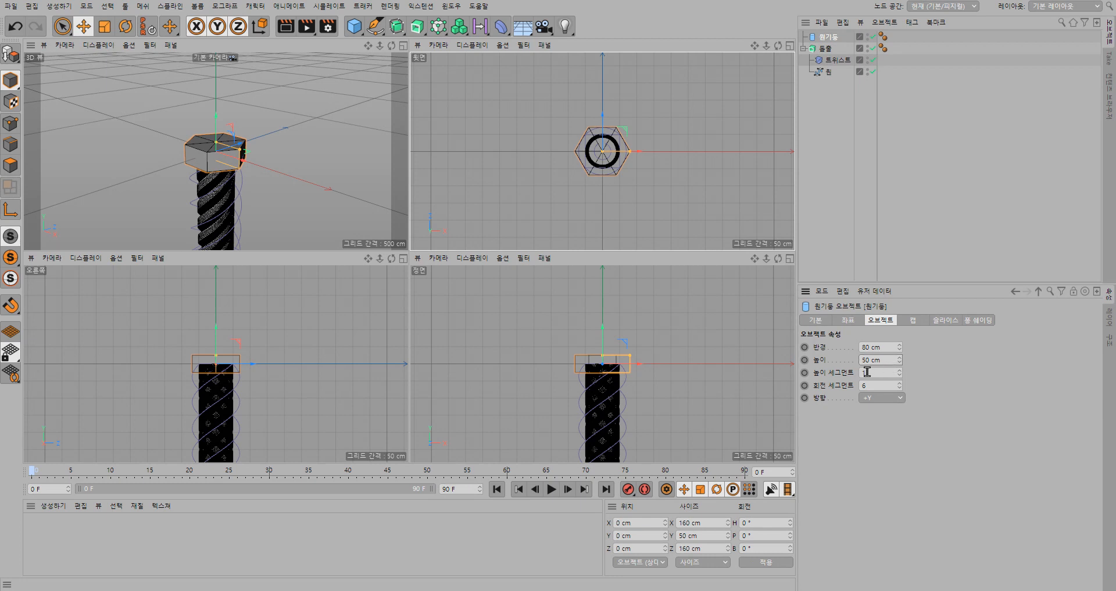
double_click(887, 387)
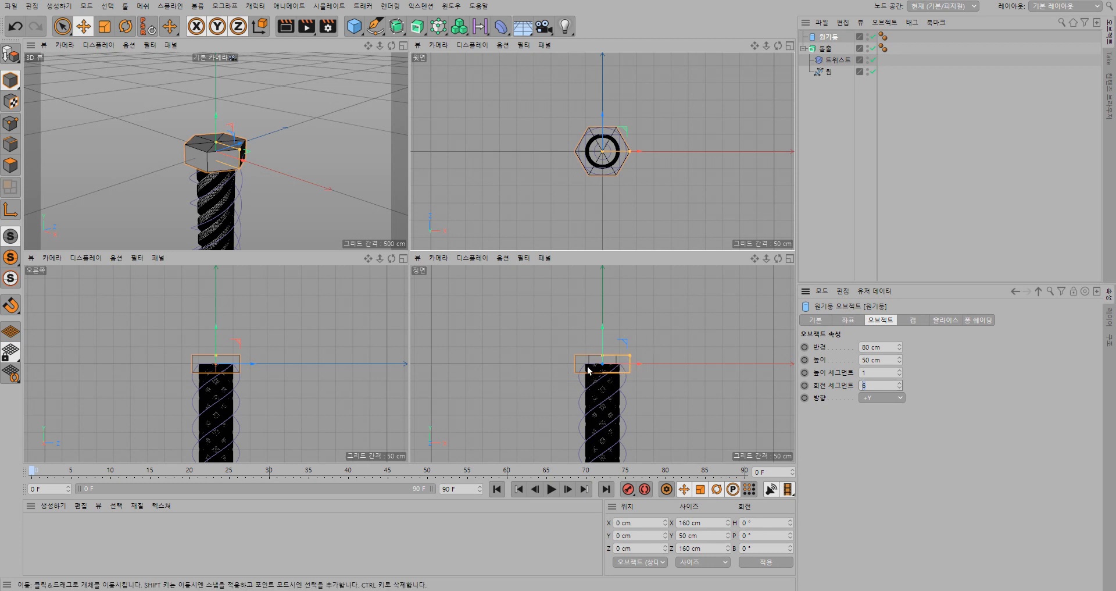
click(667, 376)
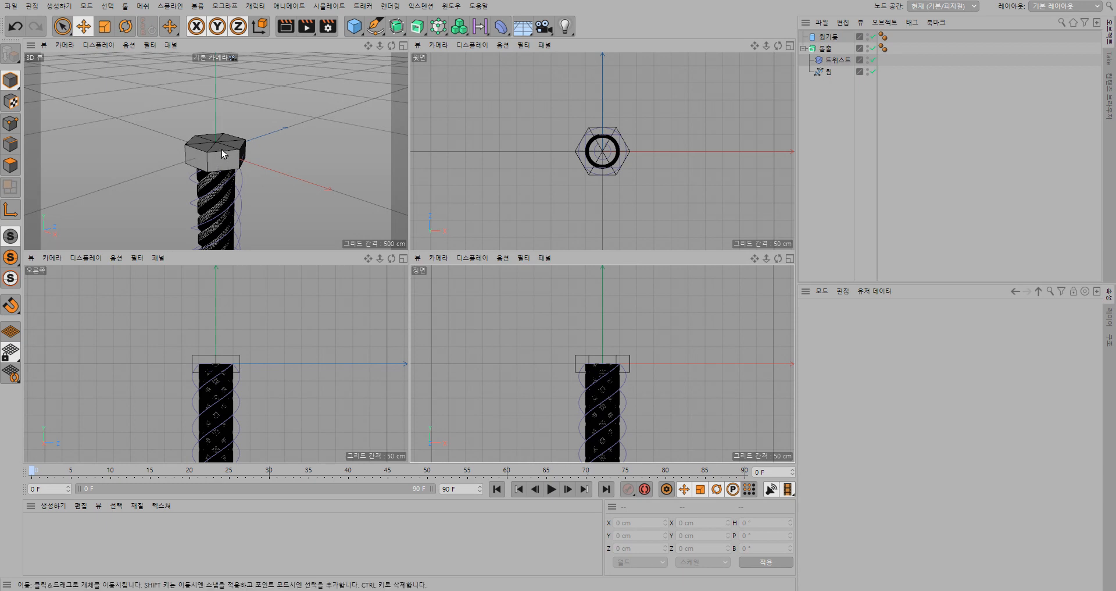
- Enable the fillet on the cylinder's caps with 1 segment and a 5 cm radius
click(828, 37)
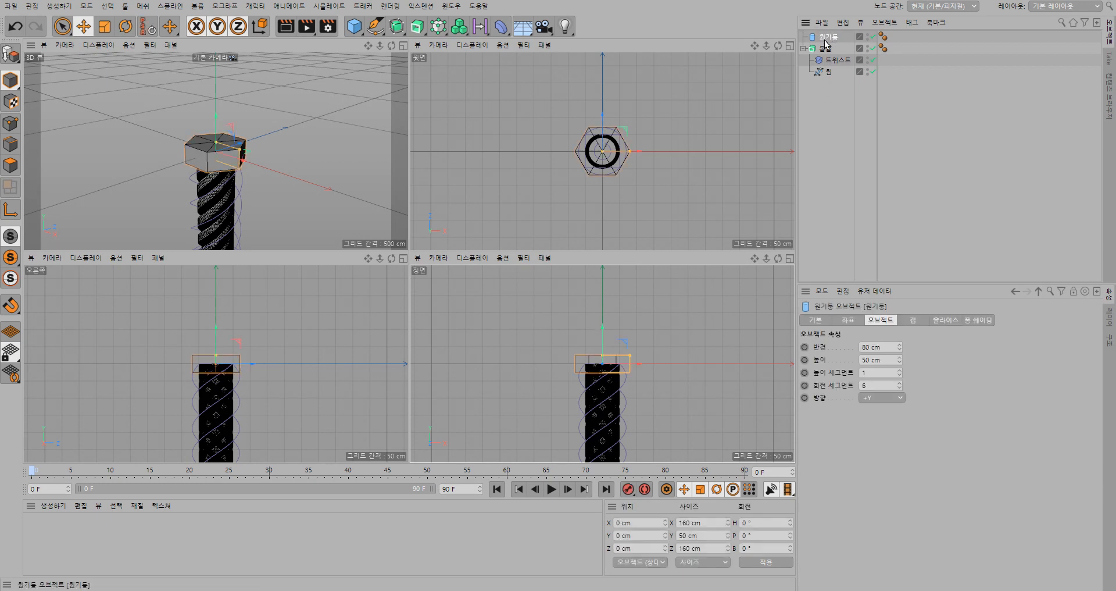
click(911, 319)
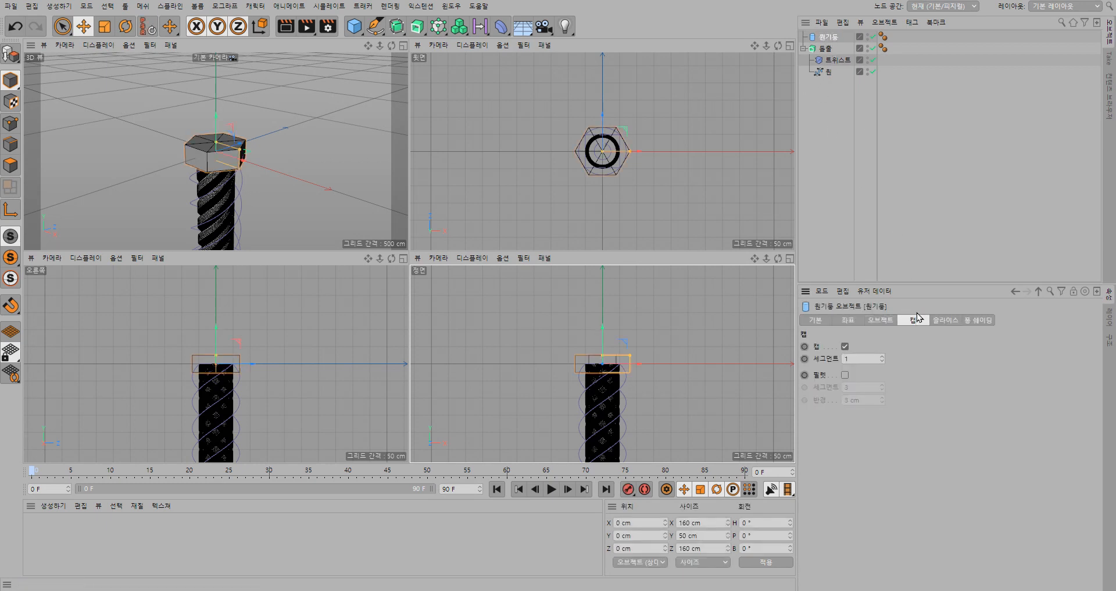
click(845, 374)
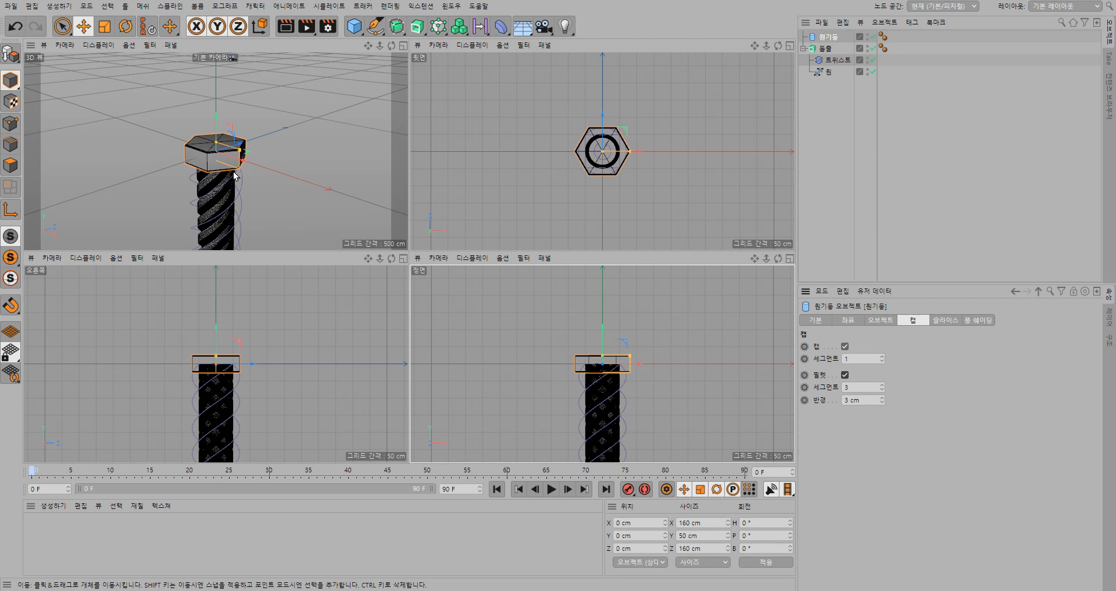
scroll(214, 148, up, 6)
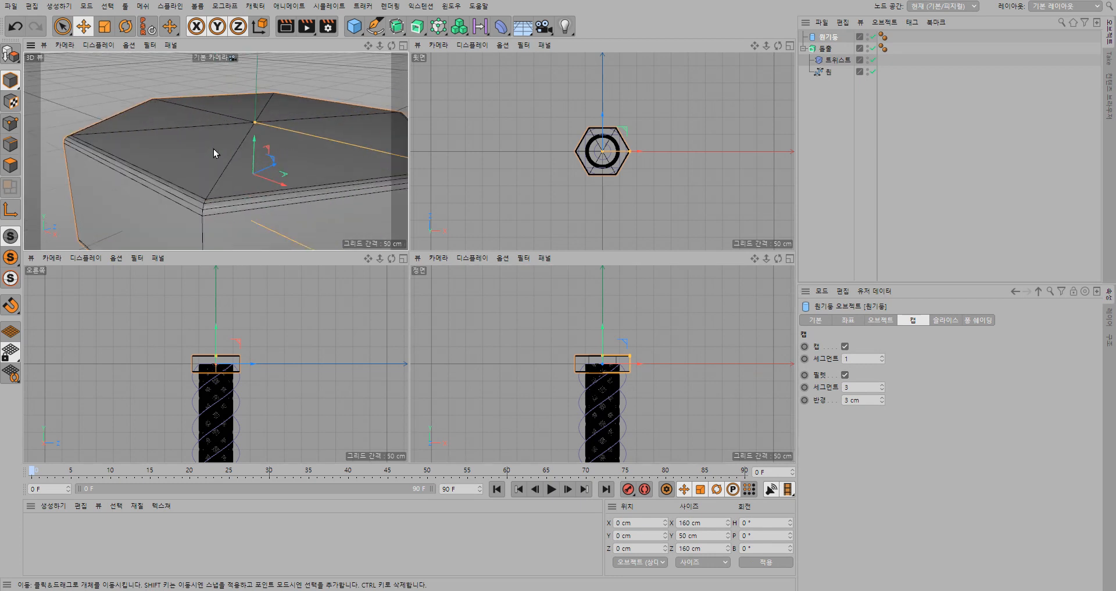
click(882, 390)
click(882, 389)
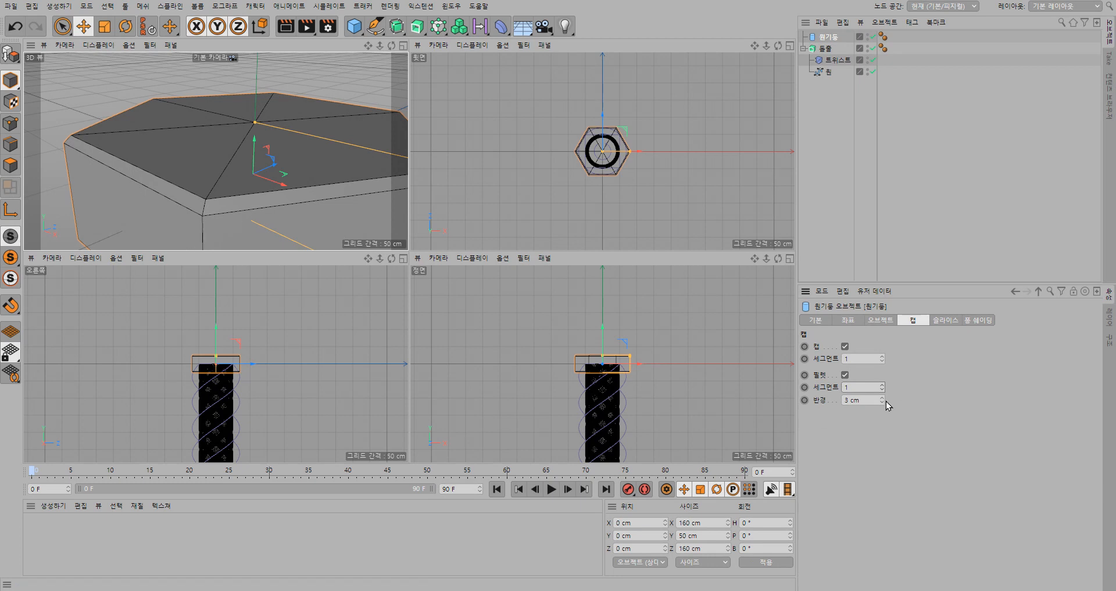
drag(886, 400, 881, 402)
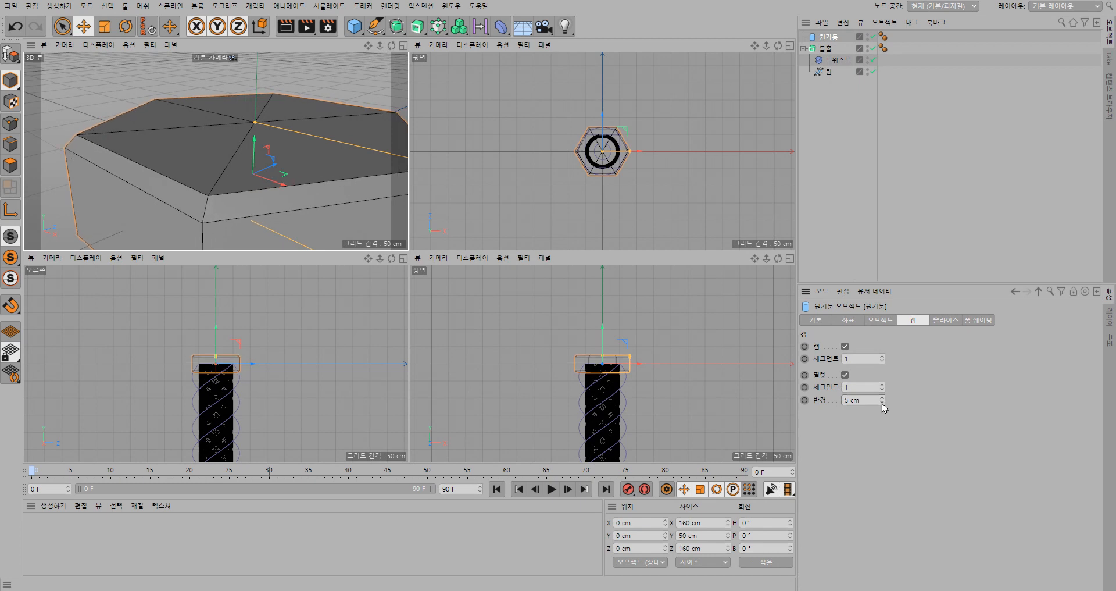
scroll(261, 124, down, 5)
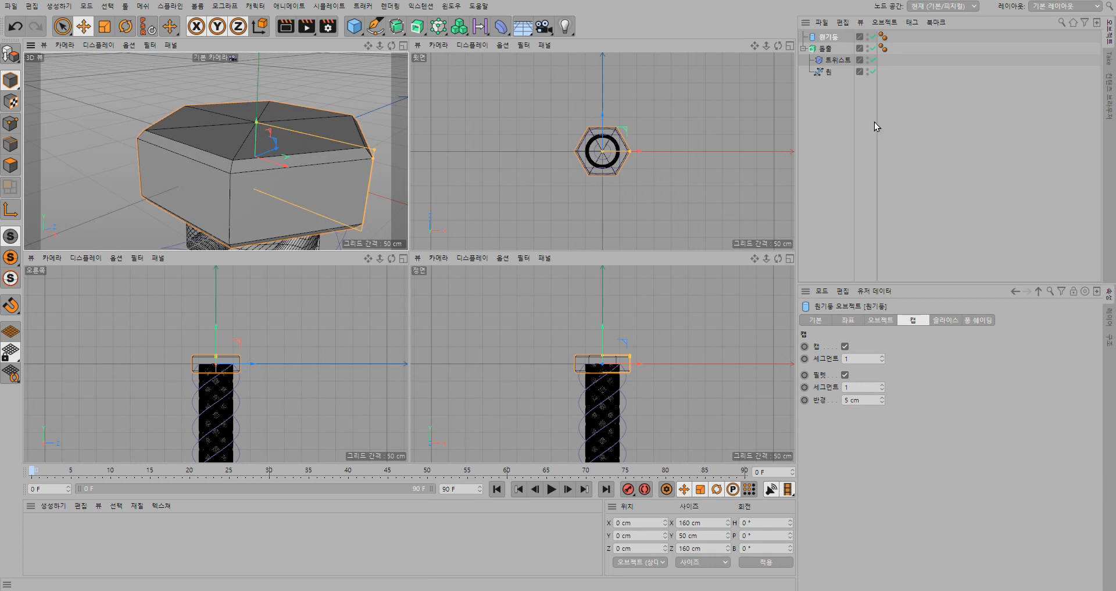
- Duplicate the cylinder and the Extrude object together and move the copies about 205 cm along X
click(804, 48)
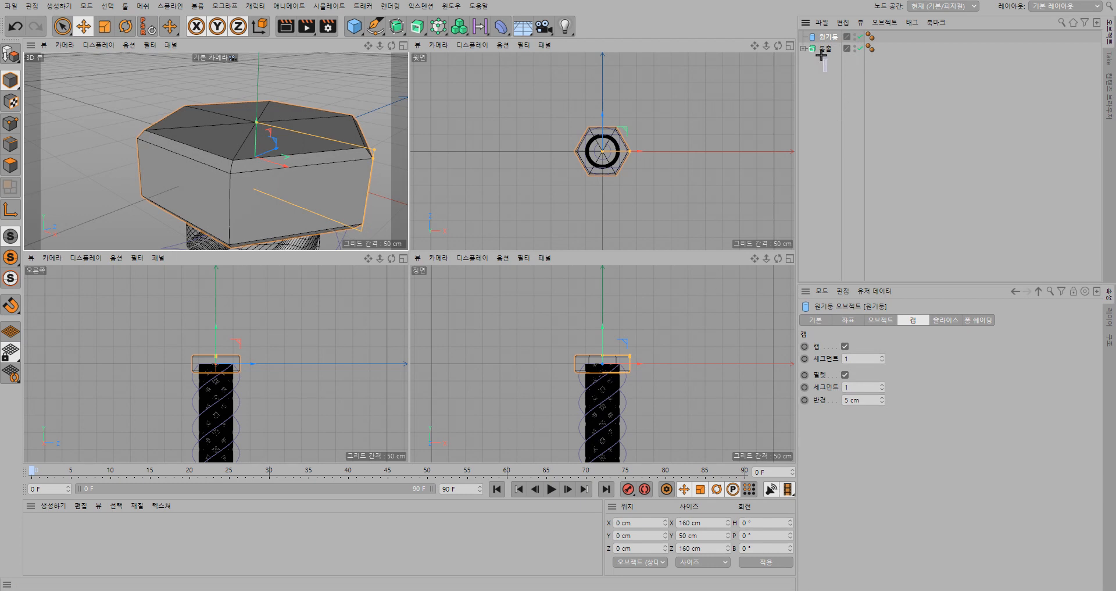
drag(822, 55, 832, 102)
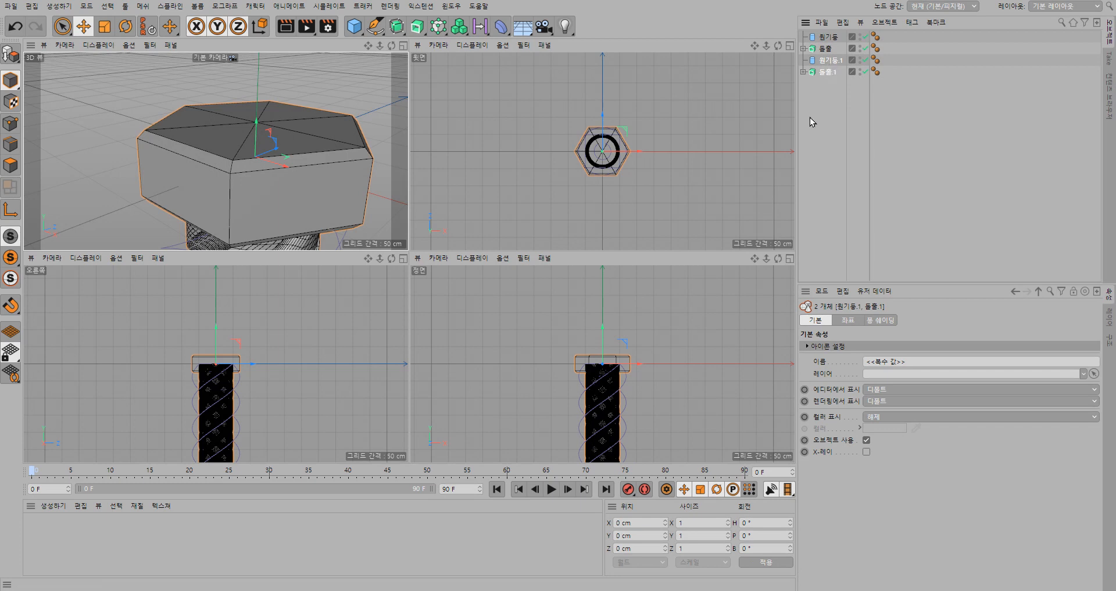
drag(637, 152, 710, 158)
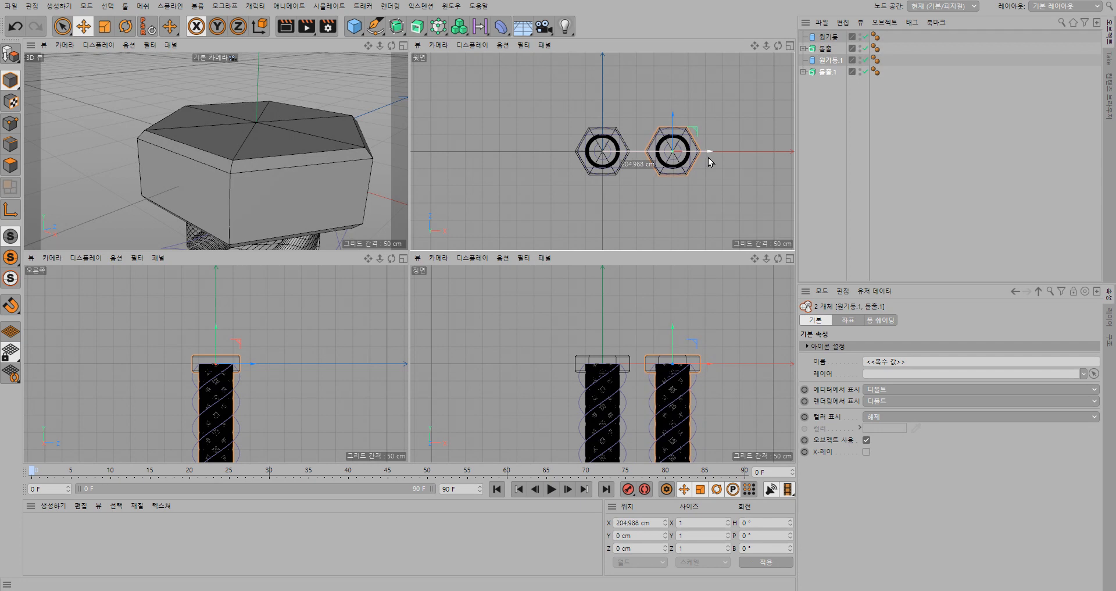
- Raise the copied Extrude object about 129 cm along Y so that it passes through the copied hexagonal head
click(824, 135)
click(826, 72)
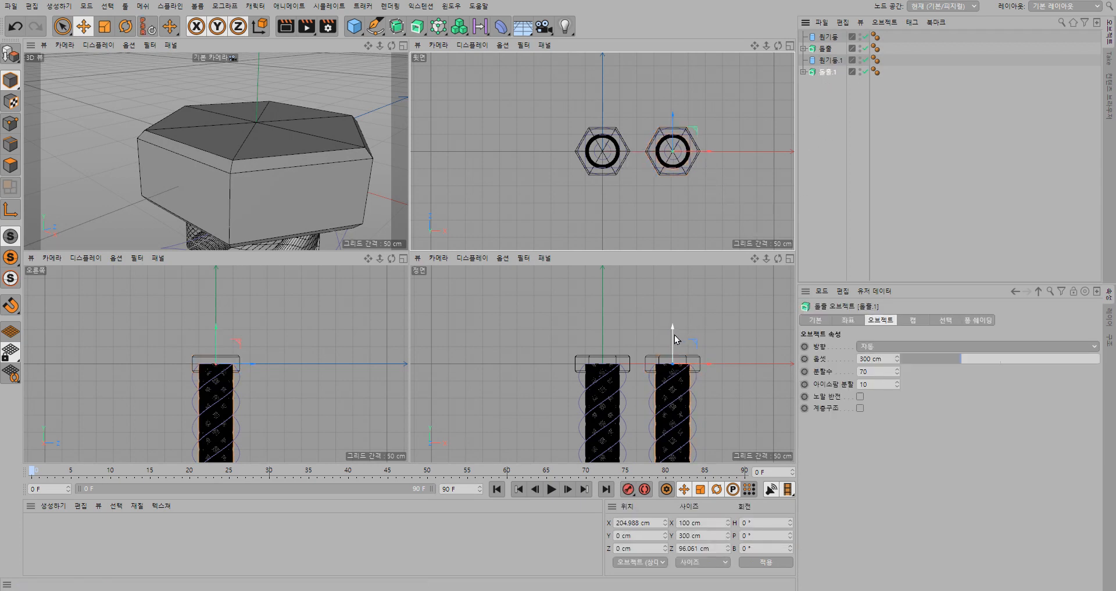
drag(673, 333, 682, 288)
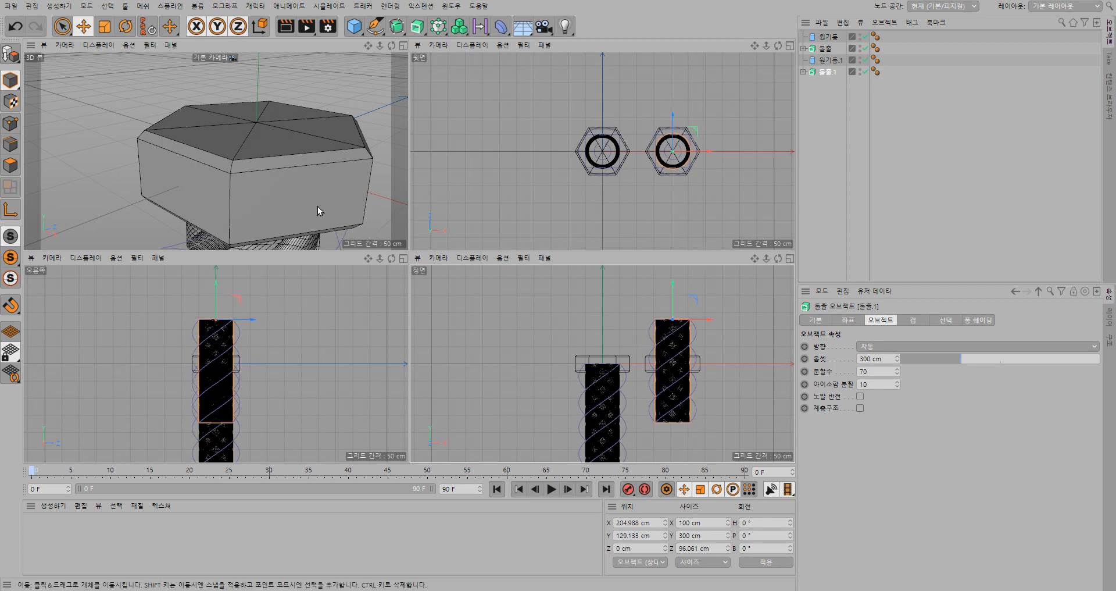
scroll(310, 205, down, 10)
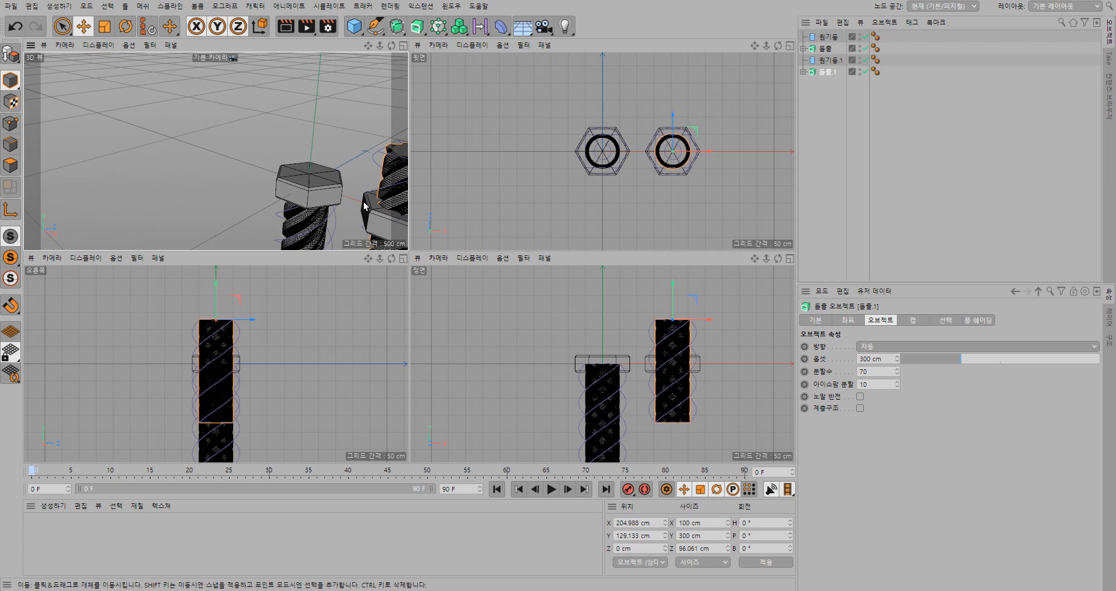
alt+middle_drag(366, 212, 221, 158)
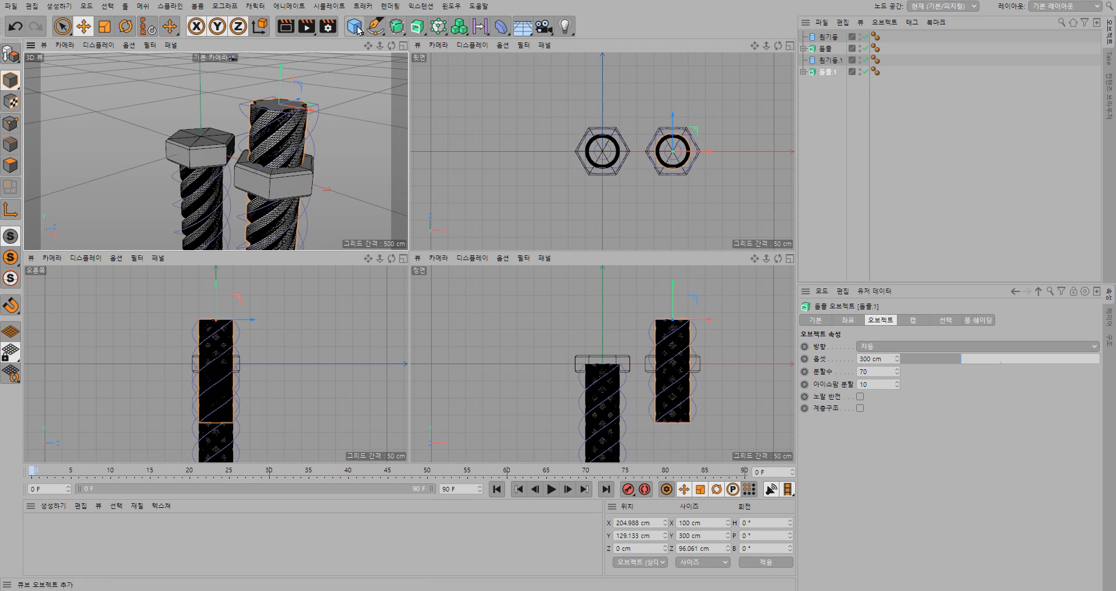
- Add a Boole object and nest the copied cylinder and the copied Extrude object inside it, with the cylinder first
click(398, 27)
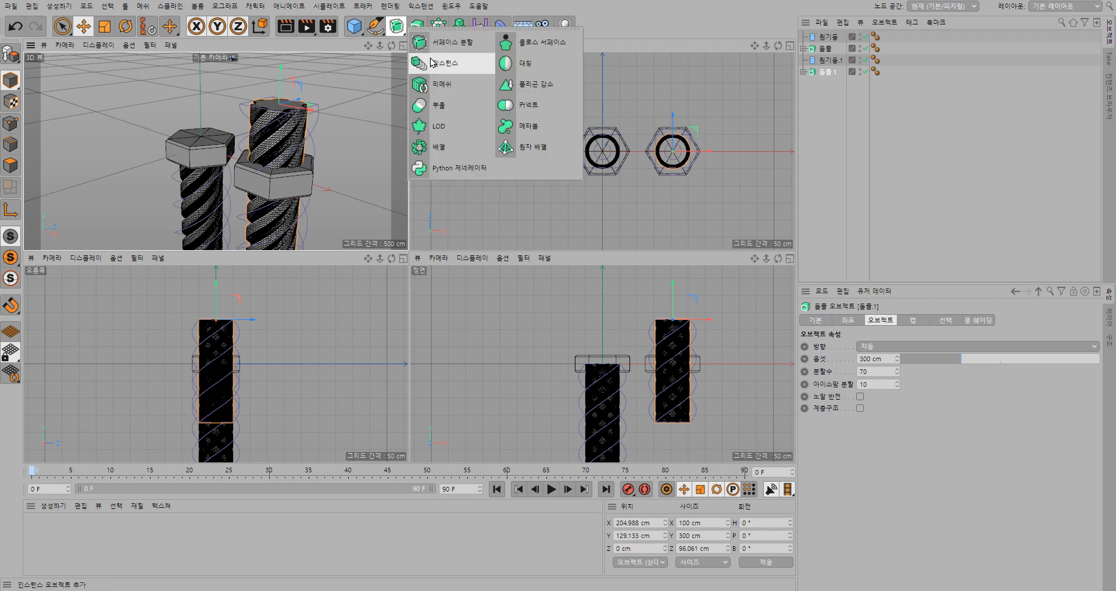
click(448, 104)
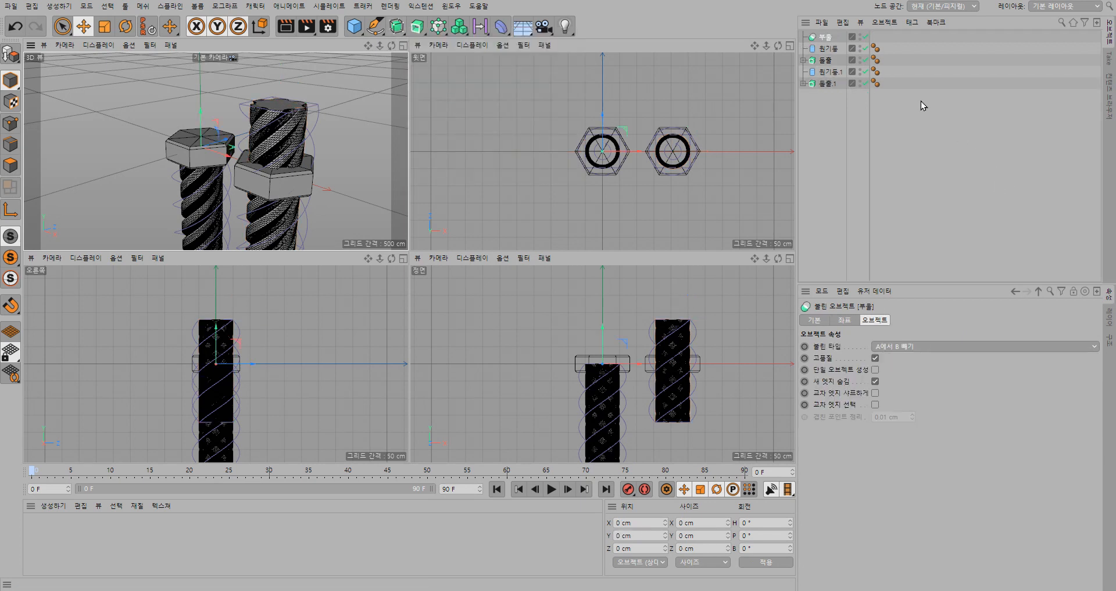
mouse_move(820, 41)
mouse_down()
mouse_move(823, 82)
mouse_move(822, 72)
mouse_up()
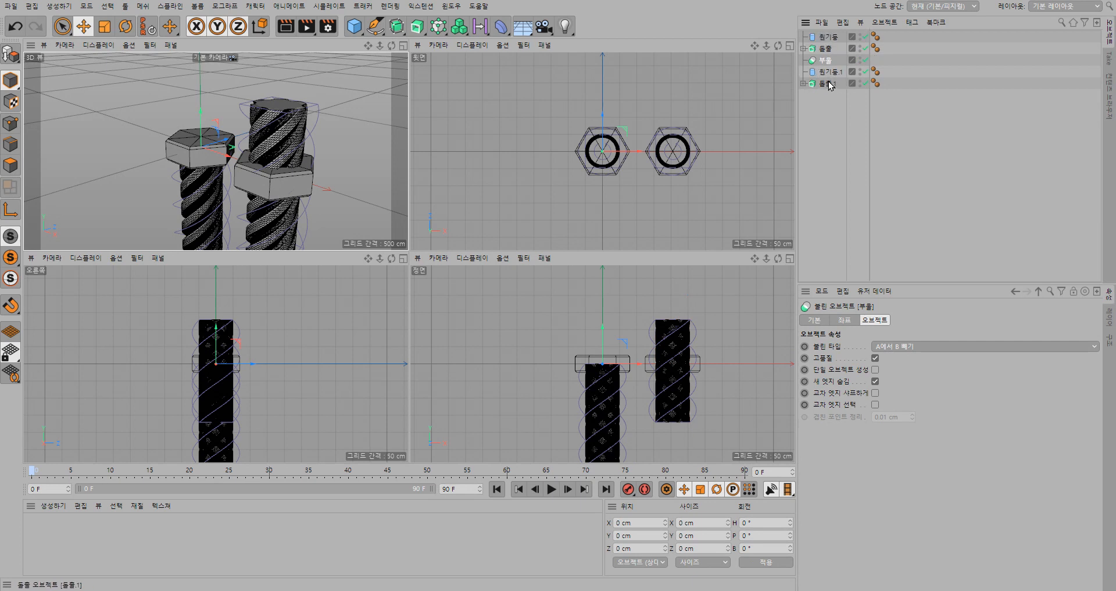
drag(829, 76, 827, 60)
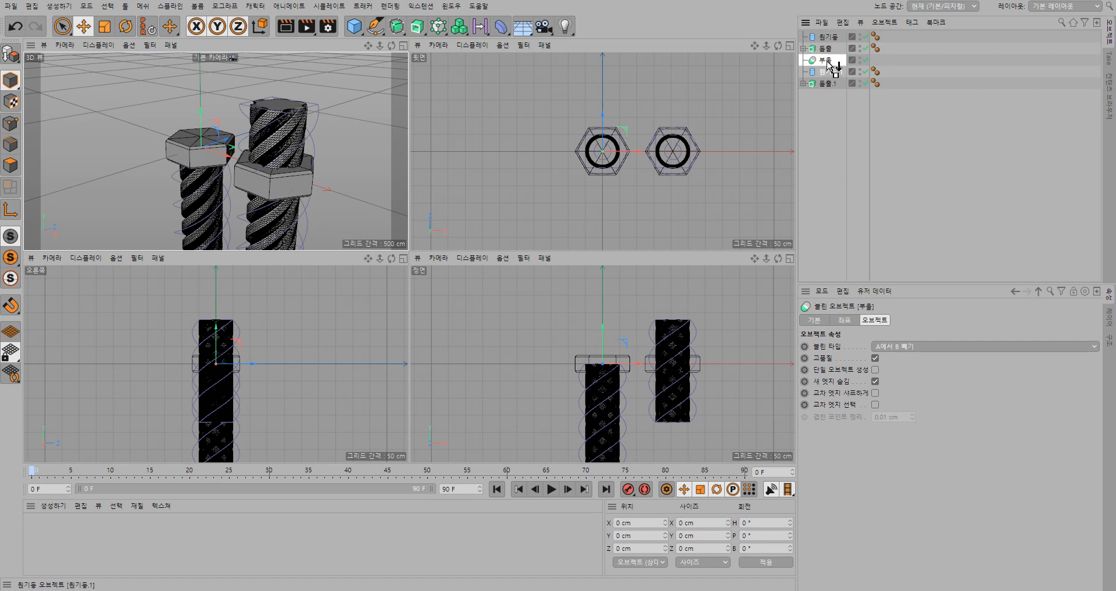
drag(824, 86, 829, 84)
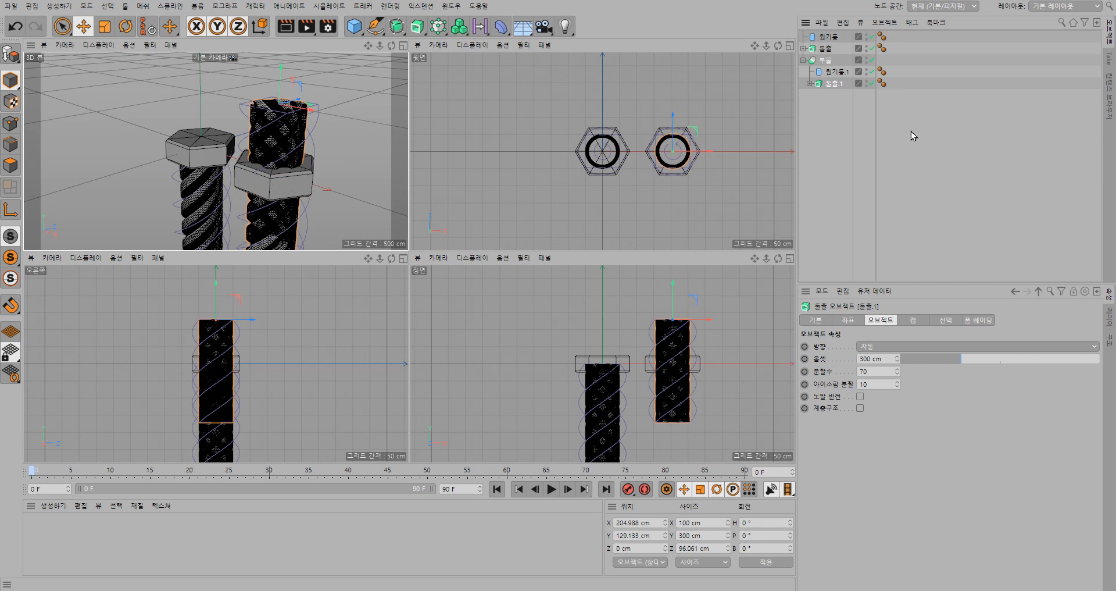
- Expand the nested Extrude object and create a polygon copy of it with Current State to Object
right_click(834, 85)
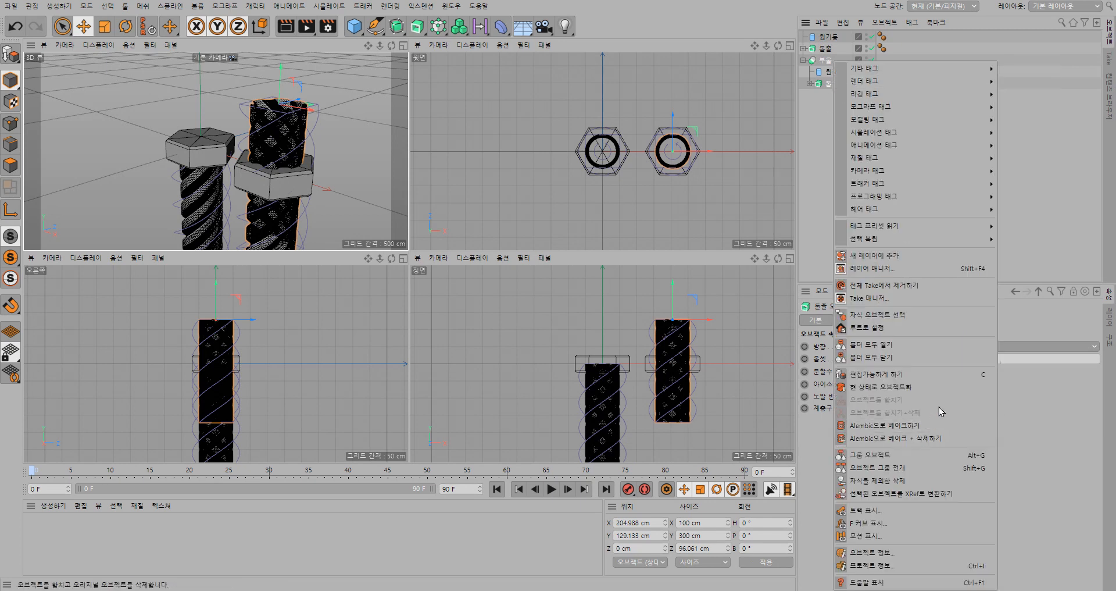
click(10, 56)
click(809, 83)
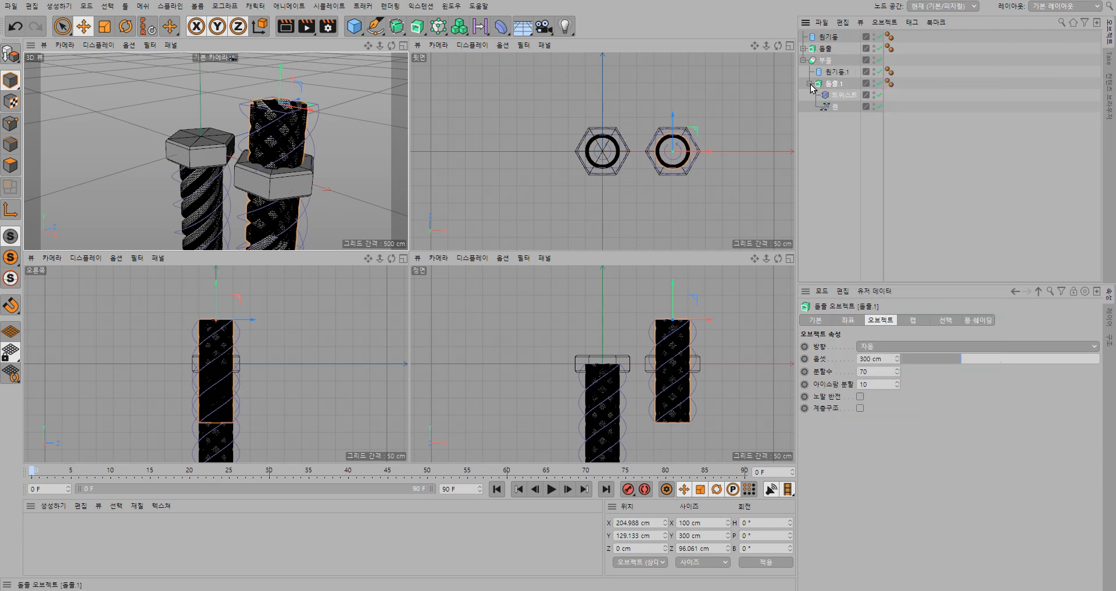
drag(849, 129, 827, 90)
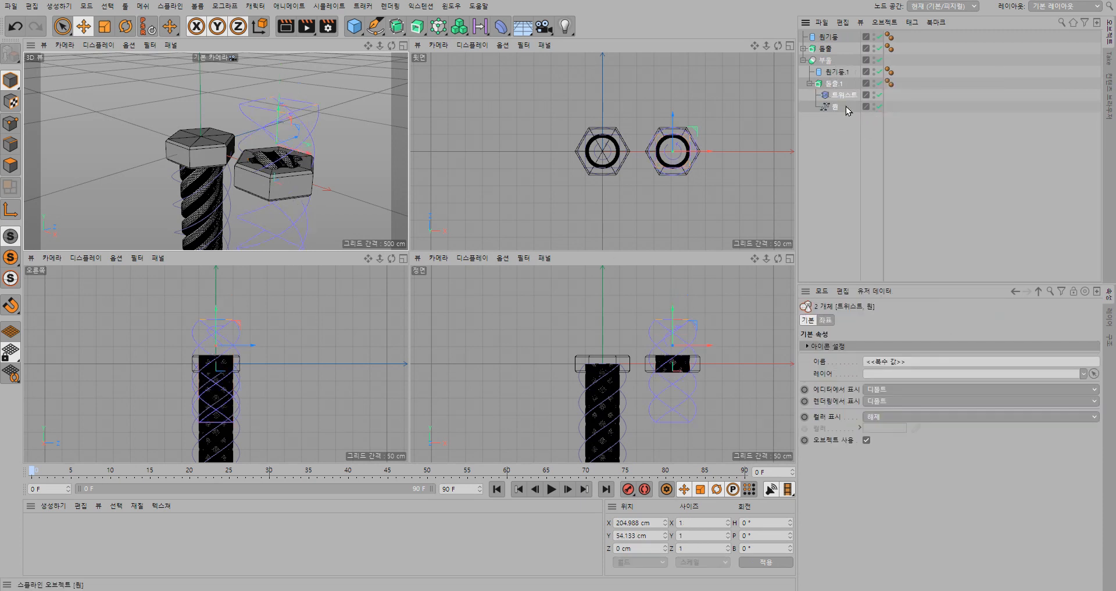
click(828, 84)
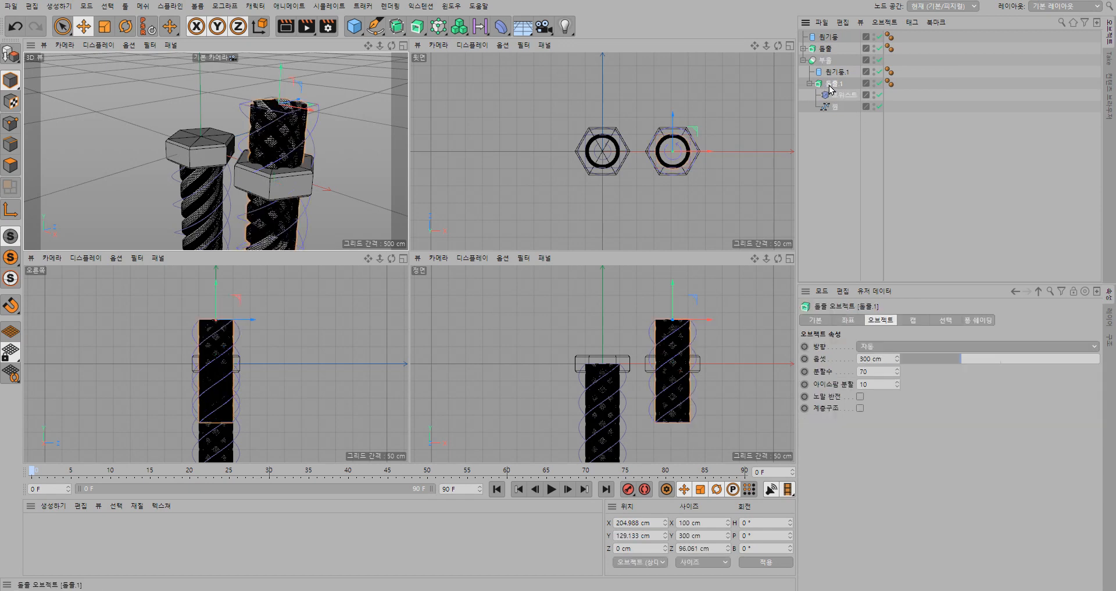
right_click(830, 83)
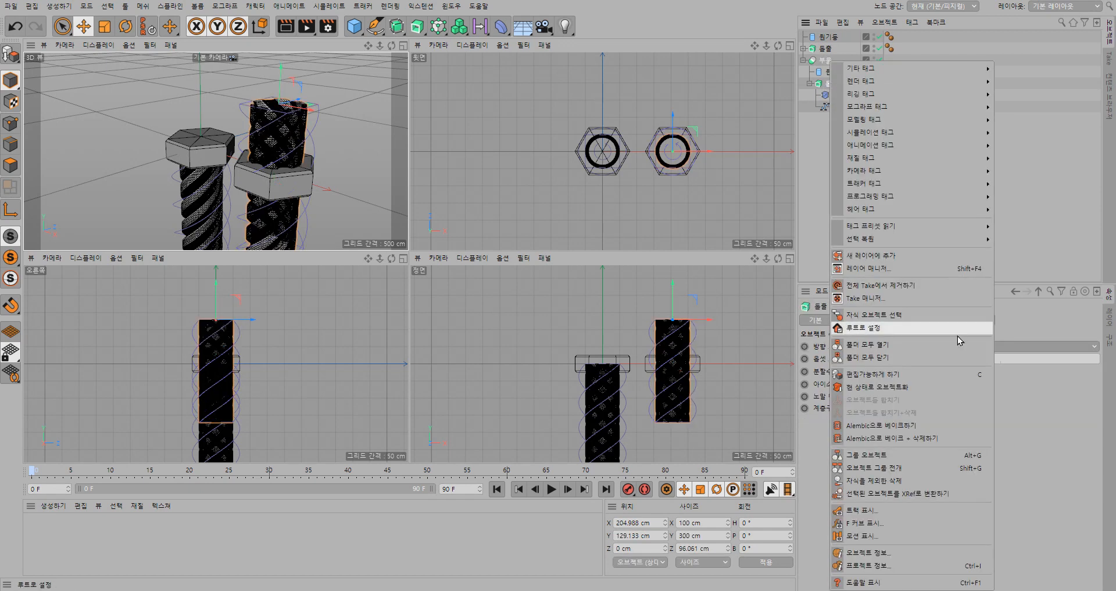
click(924, 386)
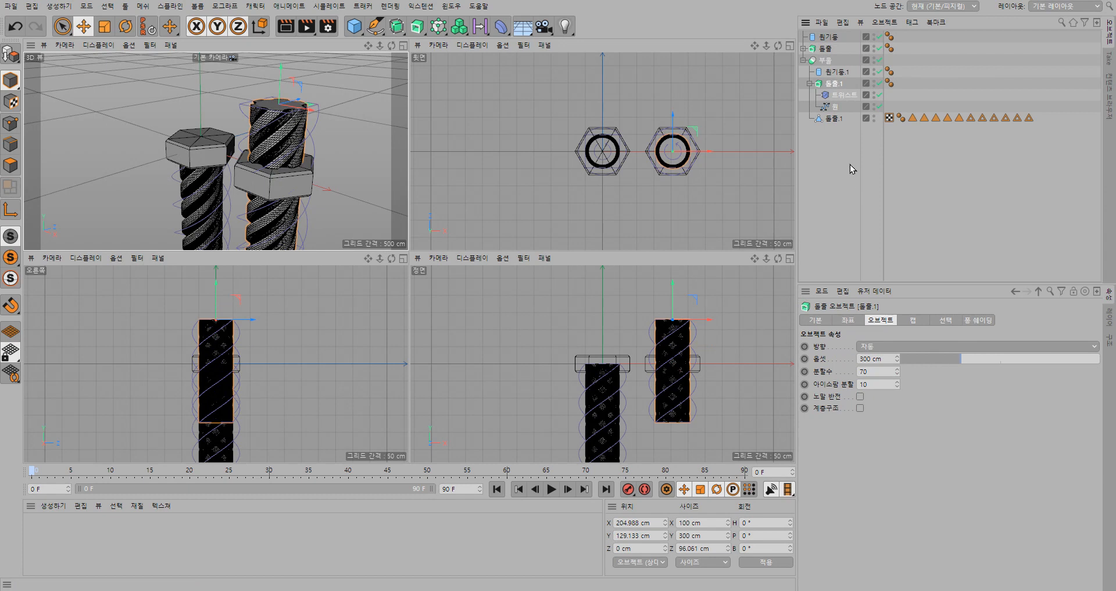
- Move the polygon copy directly below the copied cylinder inside the Boole and delete the original nested Extrude object
click(838, 138)
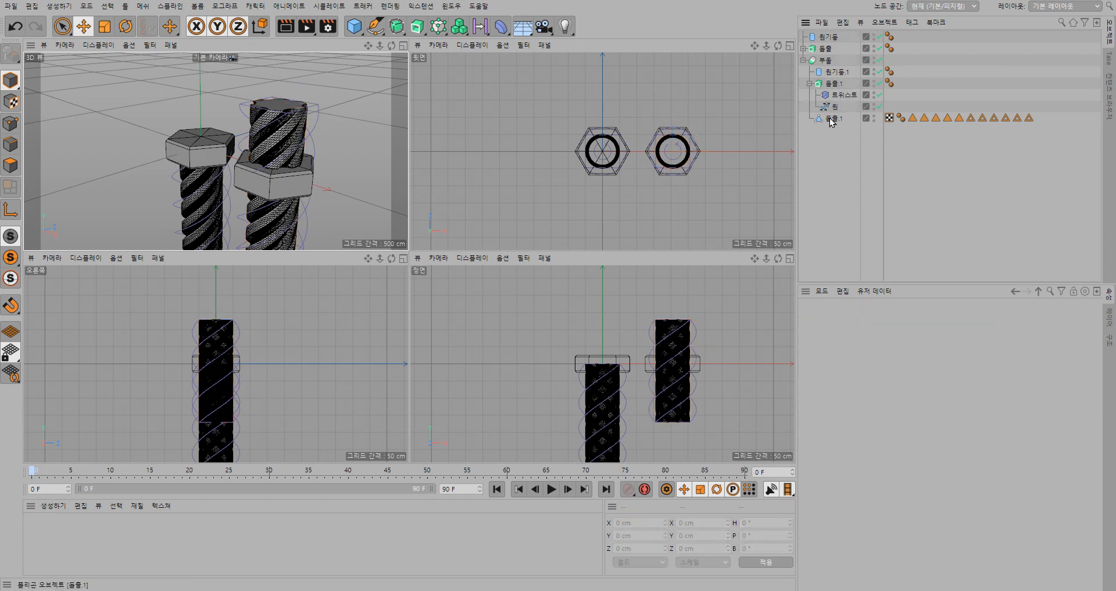
drag(831, 124, 835, 79)
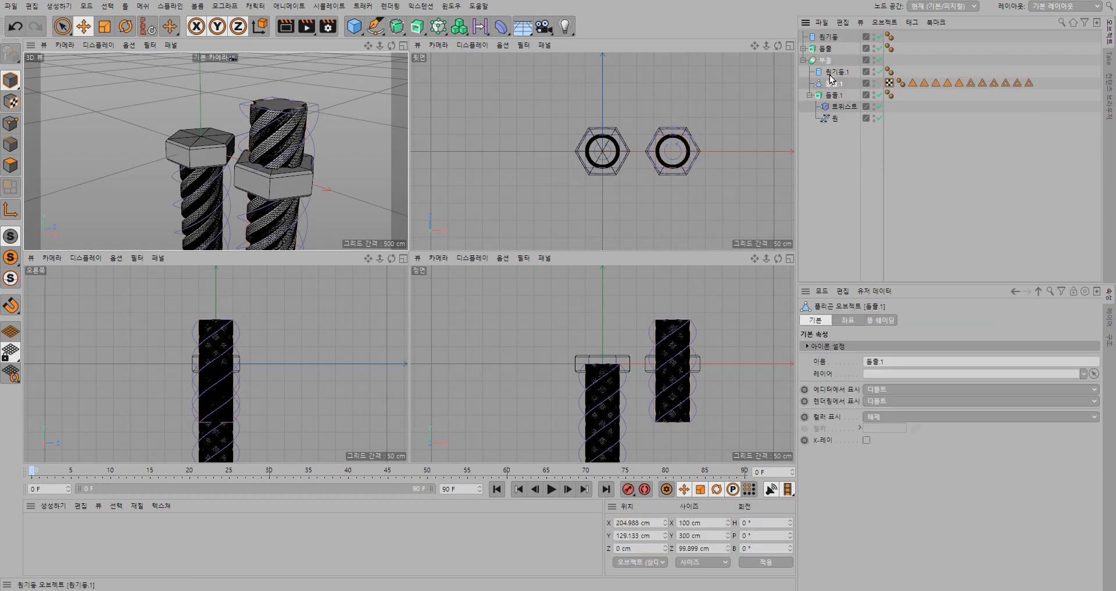
click(833, 95)
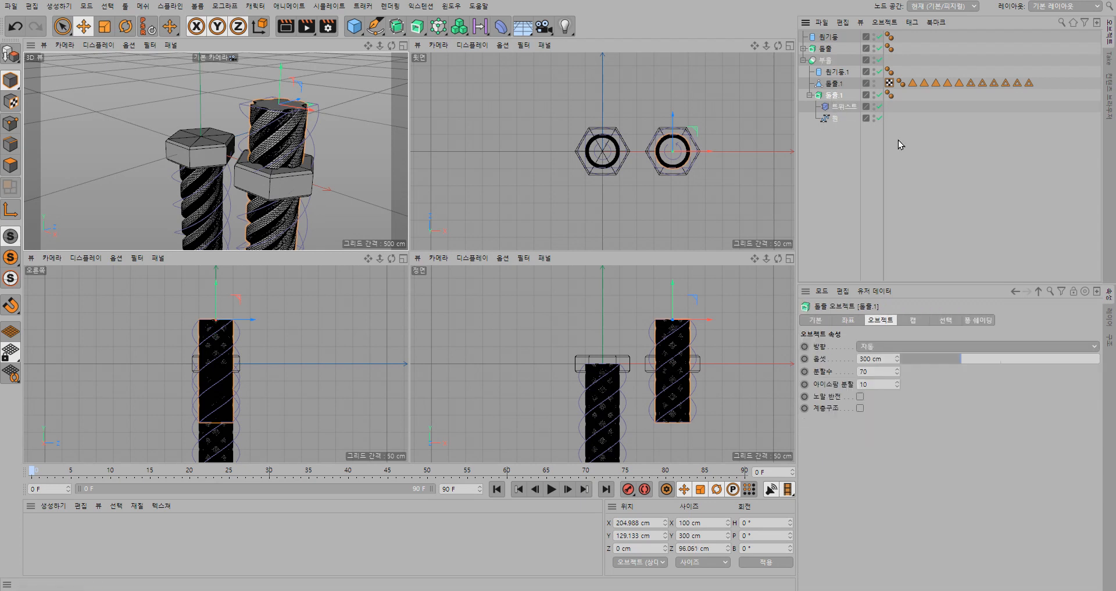
key(Delete)
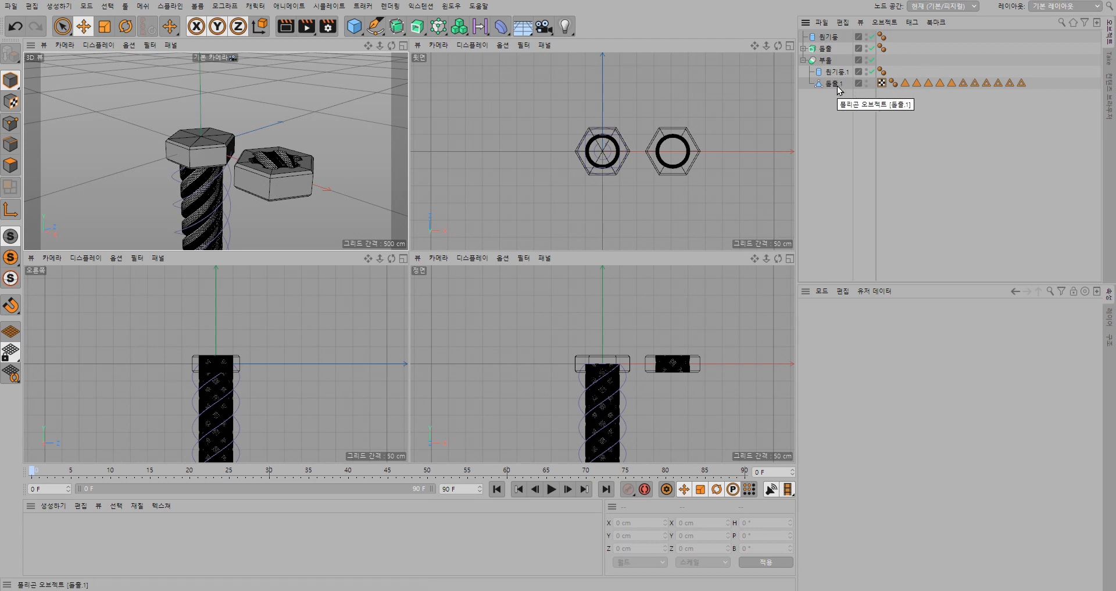
- Undo the deletion of the nested Extrude object and delete its polygon copy instead
key(ctrl+z)
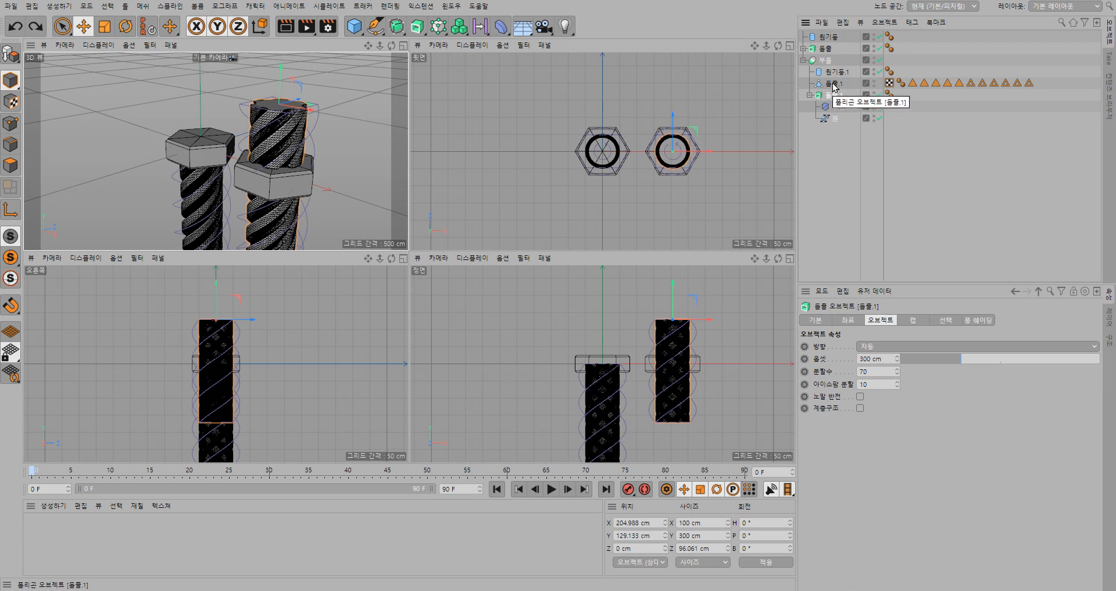
click(835, 86)
key(Delete)
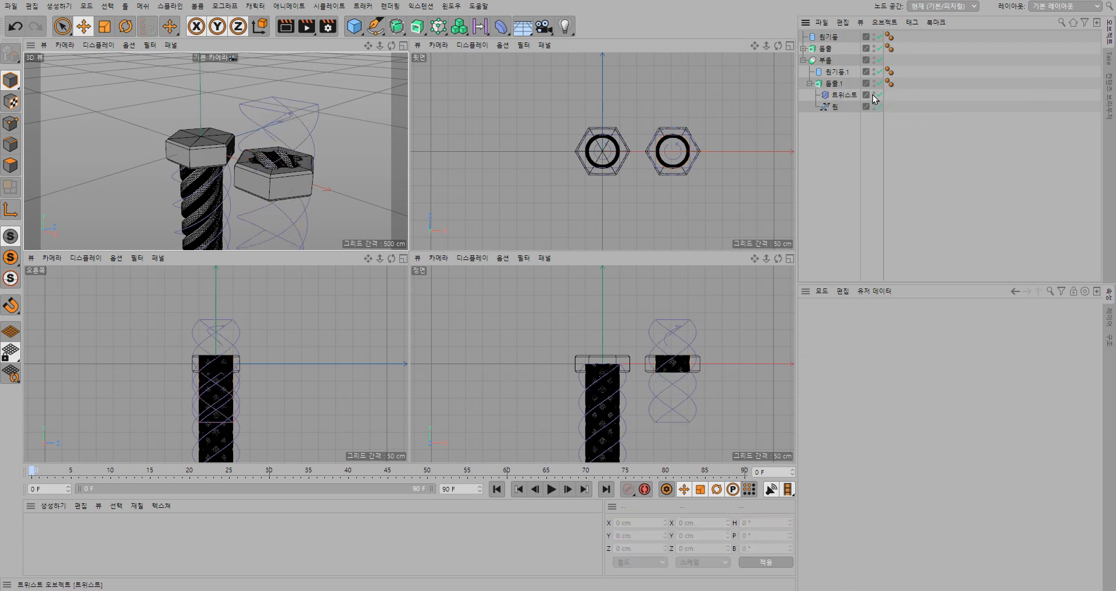
- Generate a polygon version of the Boole's nested Extrude object with Current State to Object
click(835, 86)
right_click(835, 86)
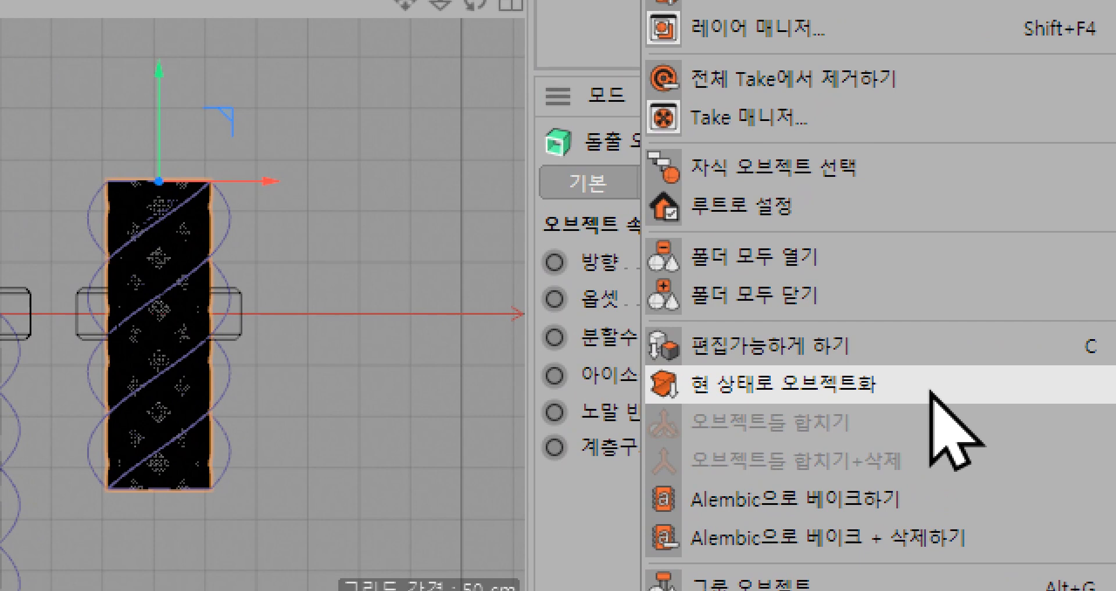
click(930, 385)
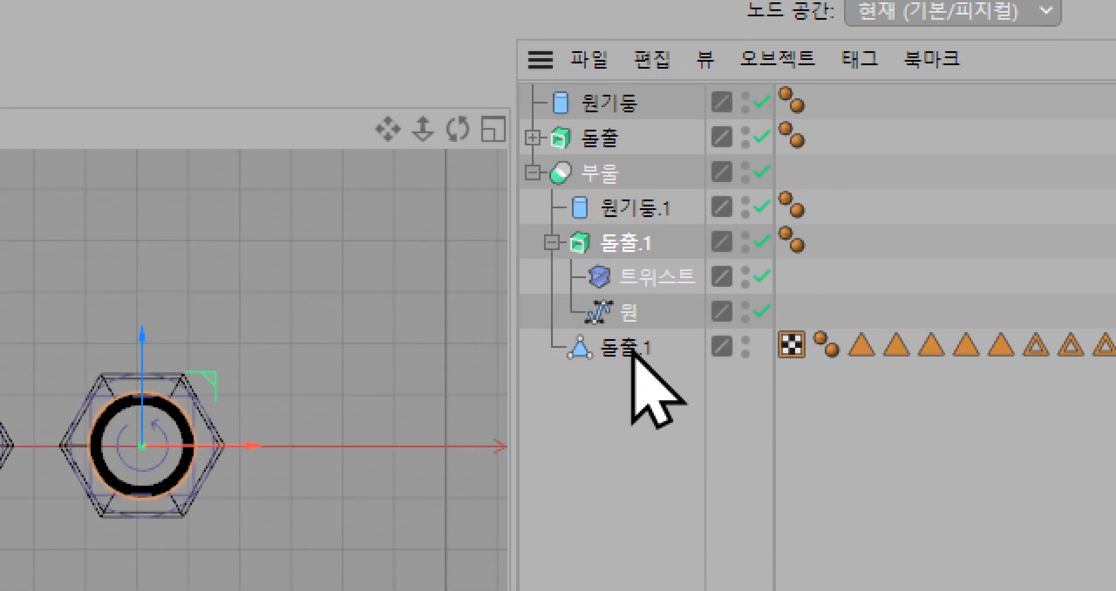
- Place the polygon shaft right after the copied cylinder in the Boole and delete the nested Extrude with its Twist and circle
click(632, 349)
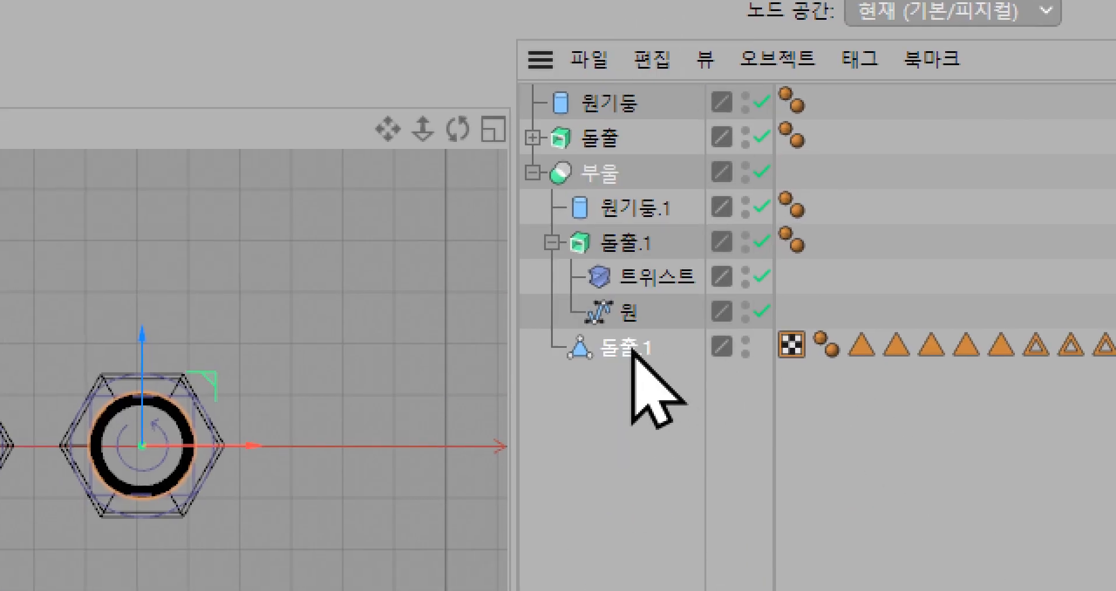
drag(633, 348, 610, 224)
click(623, 279)
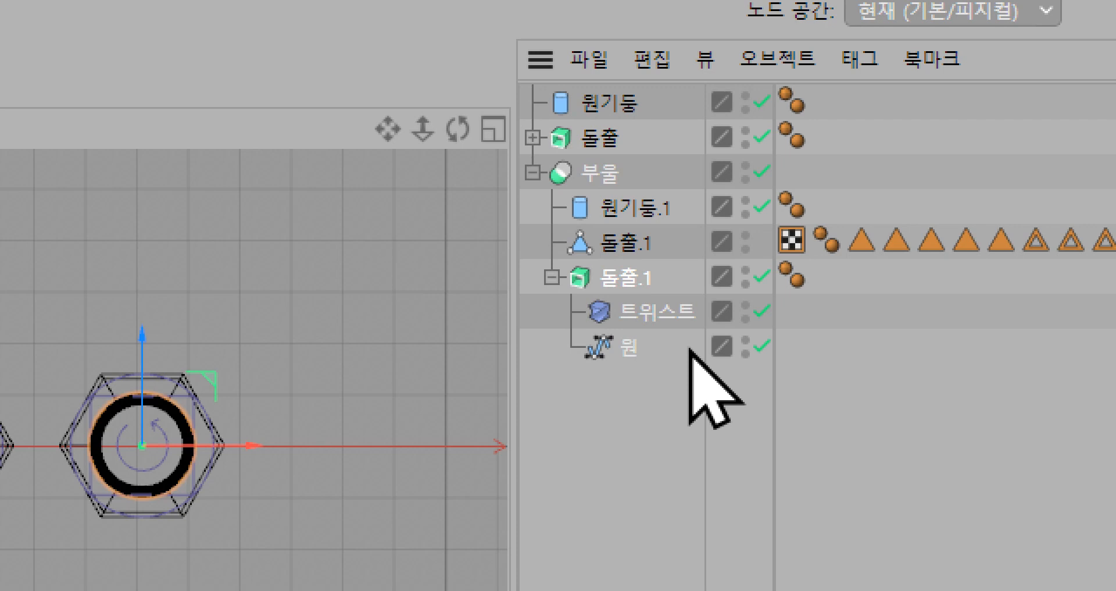
key(Delete)
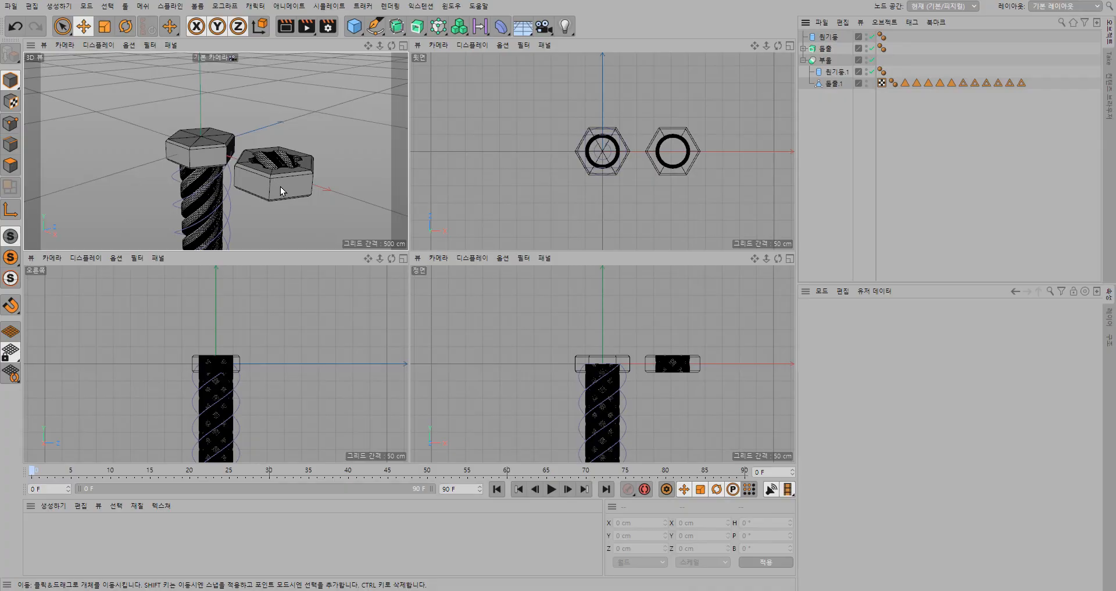
- Move the Boole nut about 12 cm along X and 26 cm down along Y
click(280, 186)
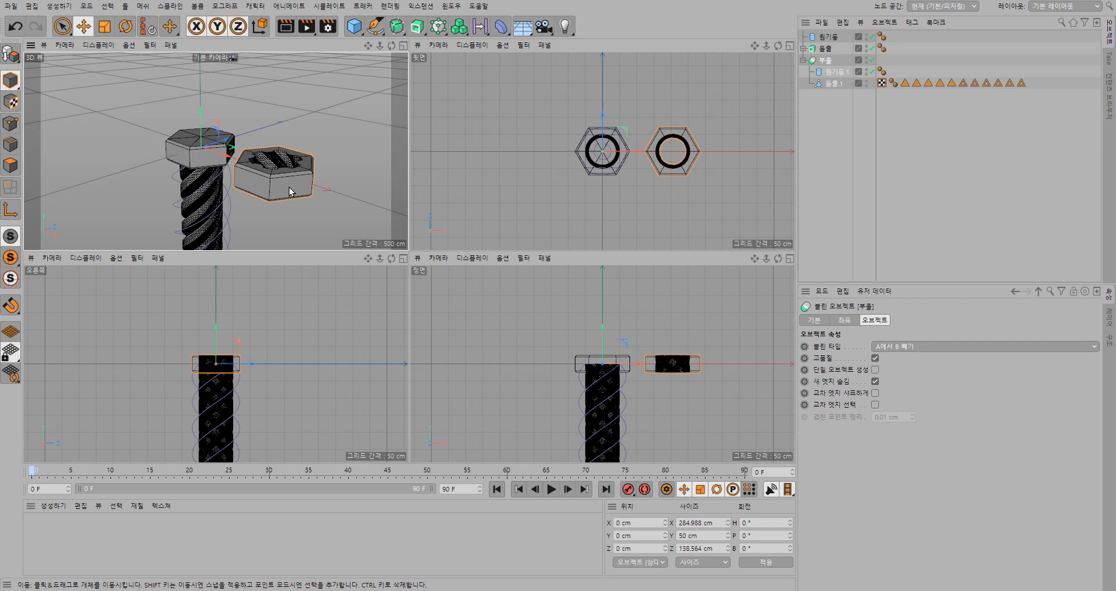
drag(286, 182, 288, 194)
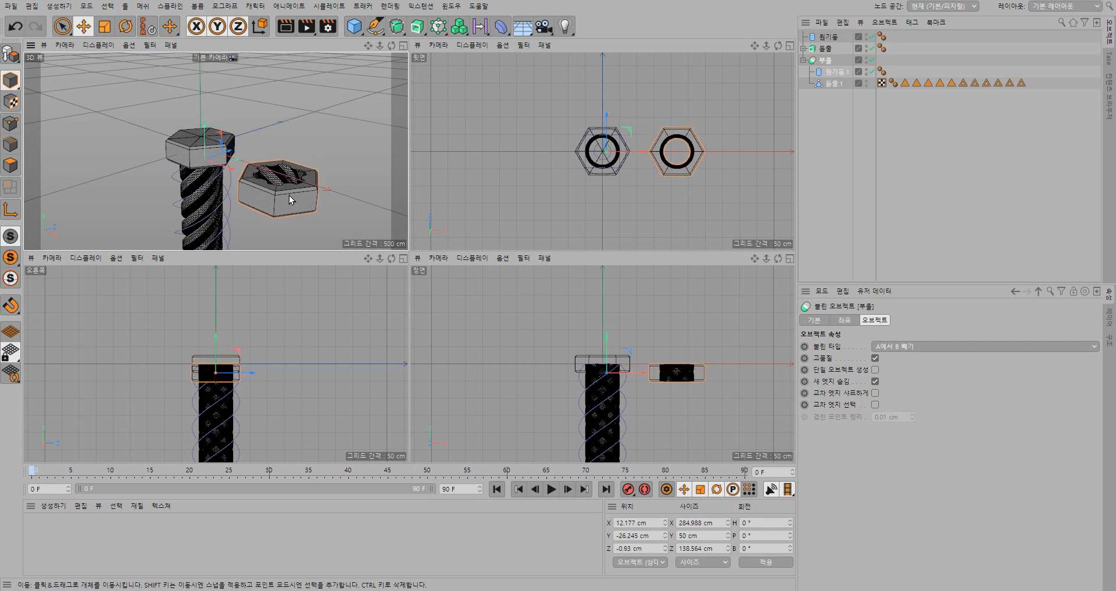